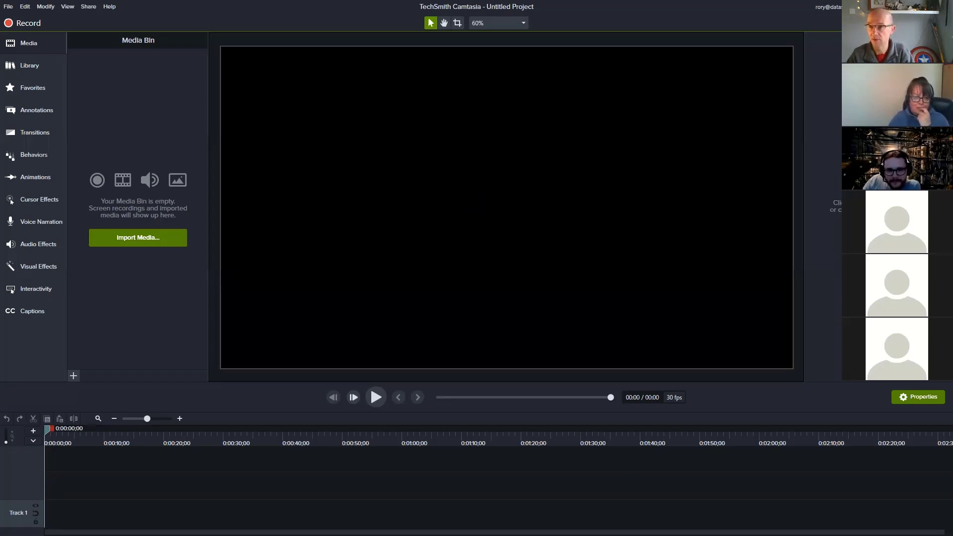
Switch to the browser, download the Demo Recording file from the Bits and Bobs page to Downloads, and return to Camtasia's Media Bin.
key("alt+Tab")
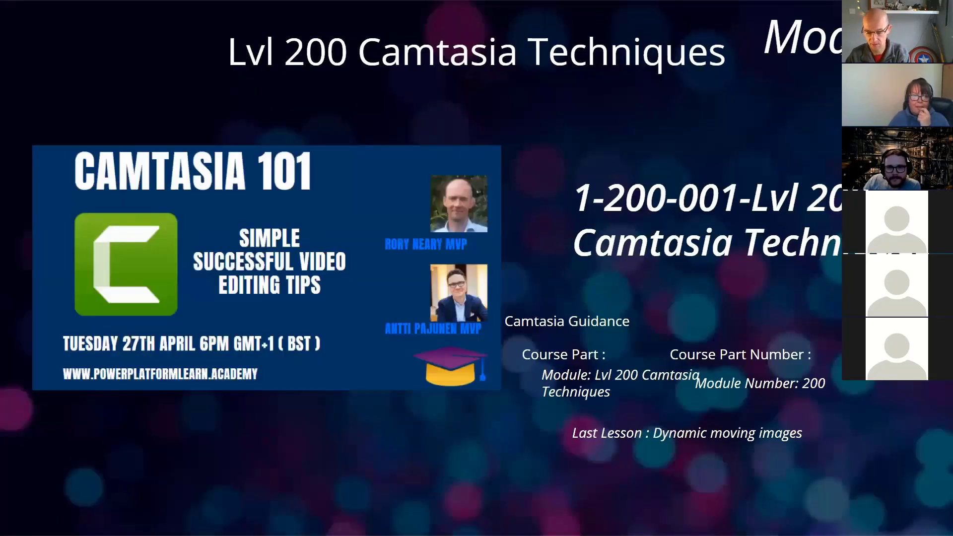
key("F11")
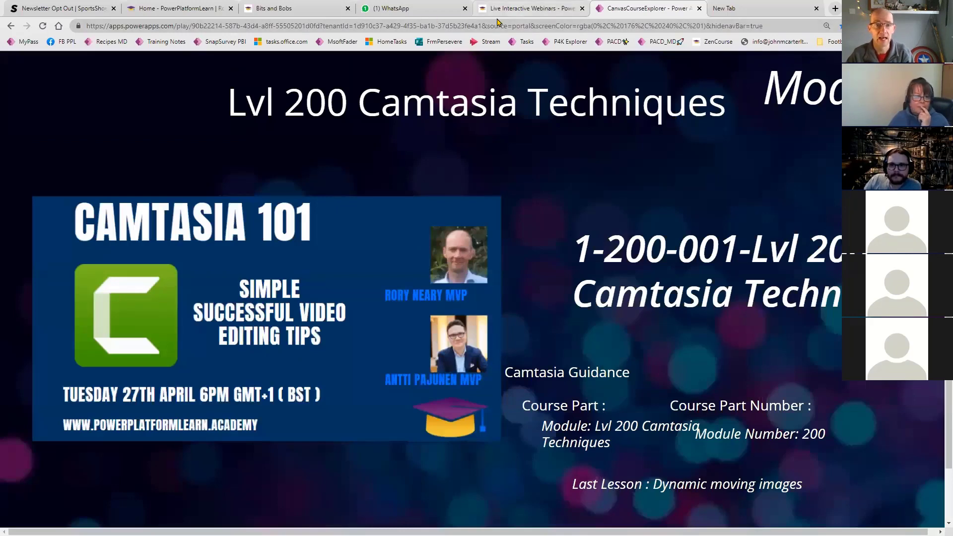
left_click(278, 10)
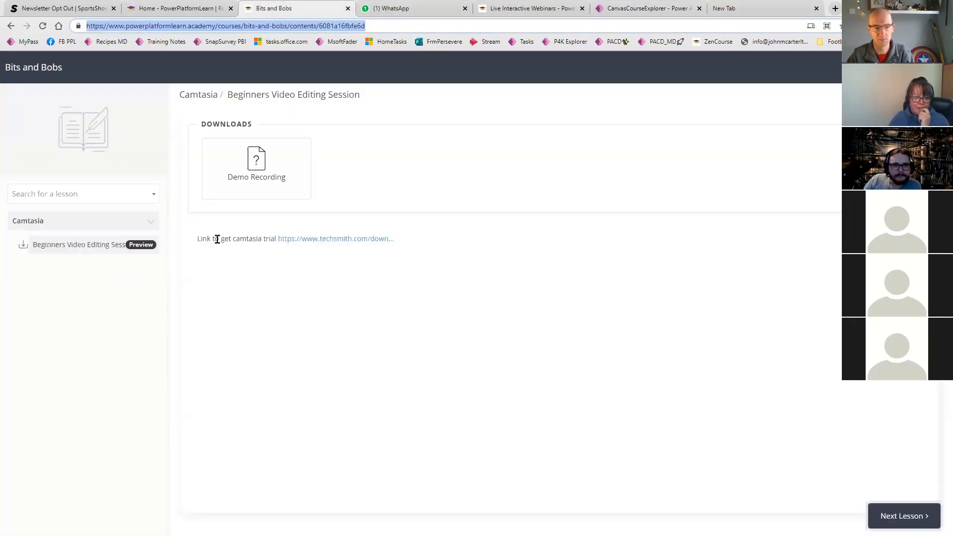
left_click(255, 167)
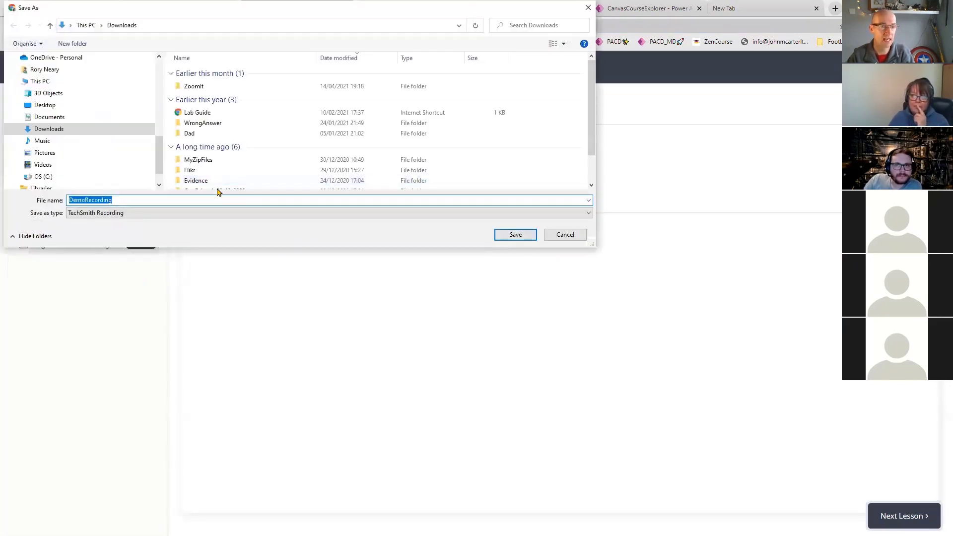
left_click(509, 235)
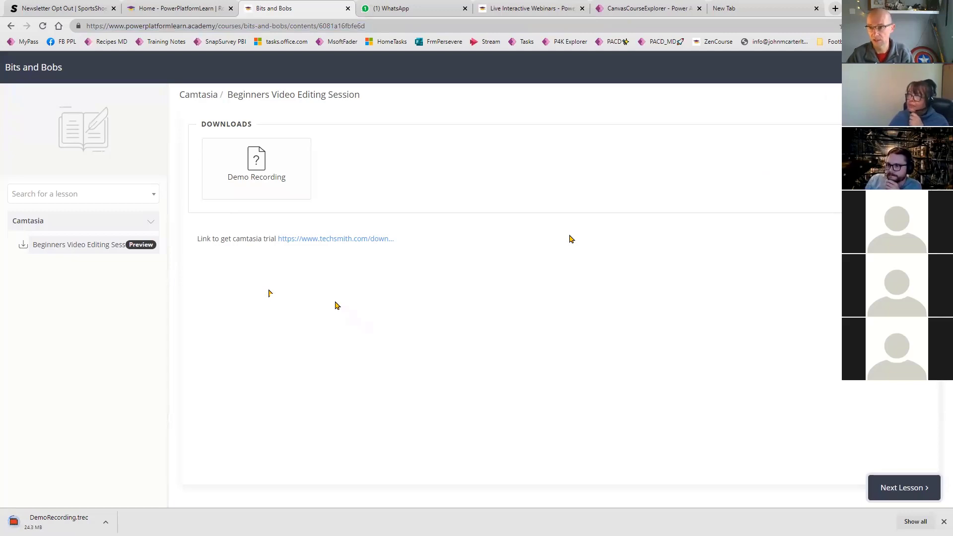
key("super+d")
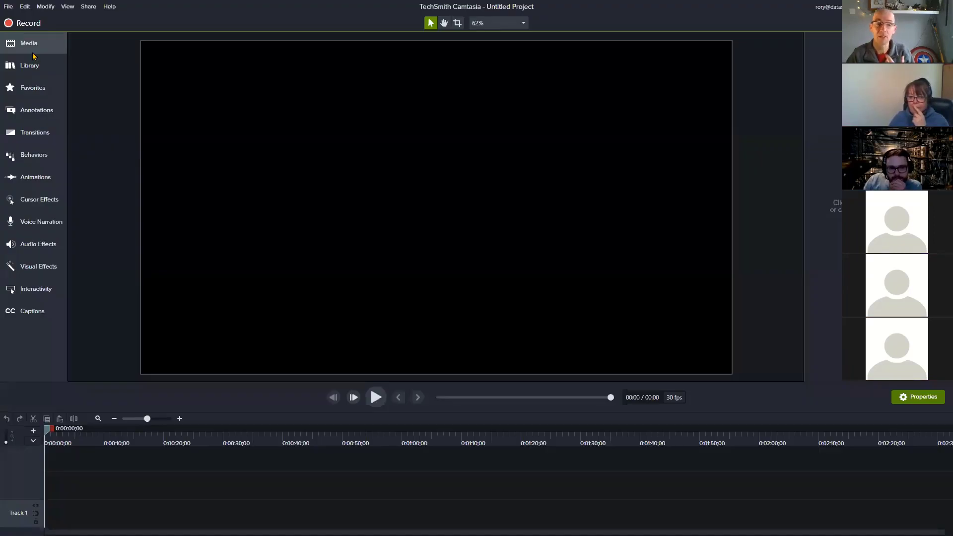
left_click(30, 43)
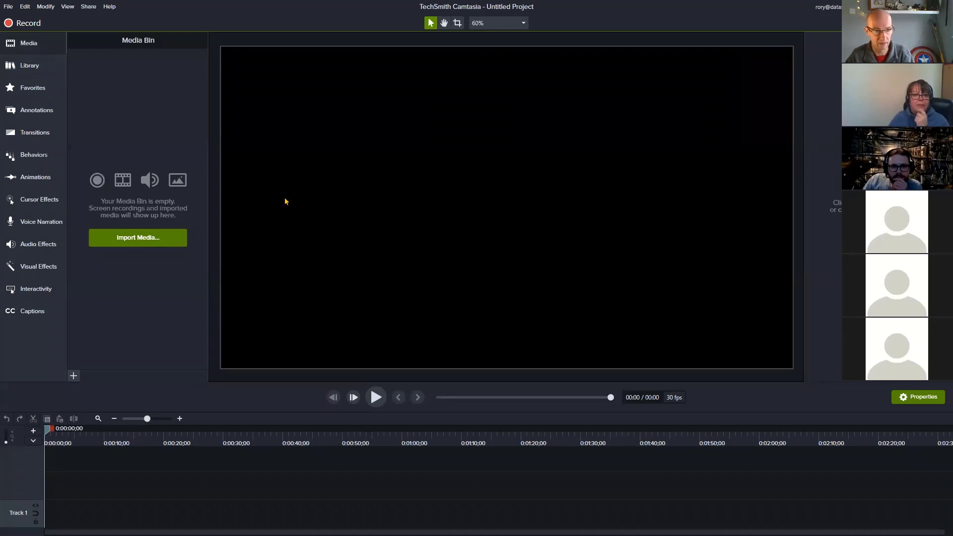
Open the screen recorder and examine the available microphone and camera sources and the microphone volume control.
left_click(21, 24)
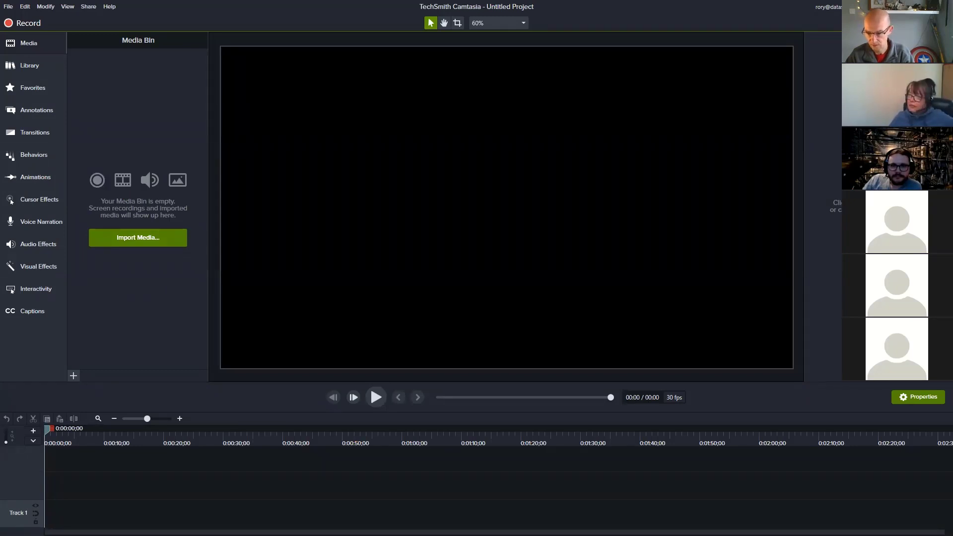
left_click_drag(645, 80, 653, 132)
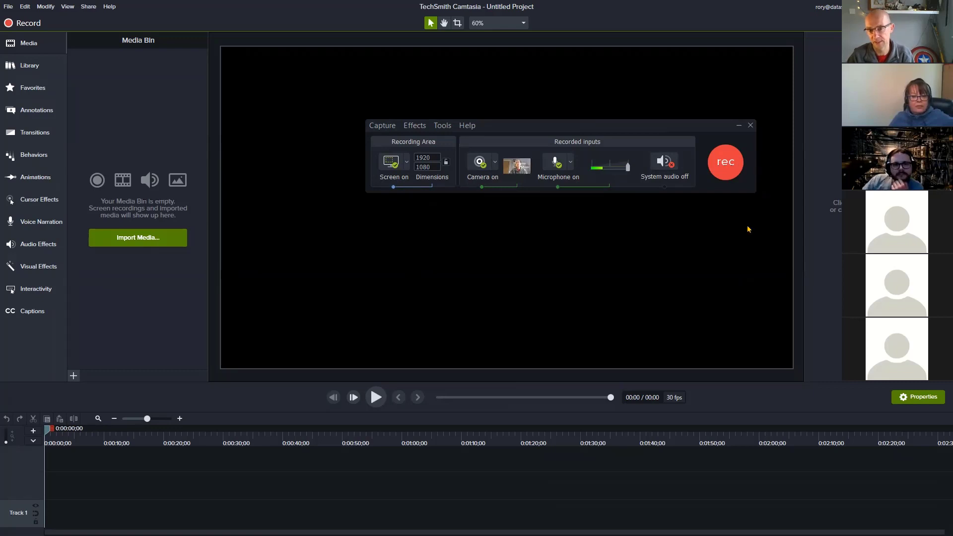
left_click(570, 163)
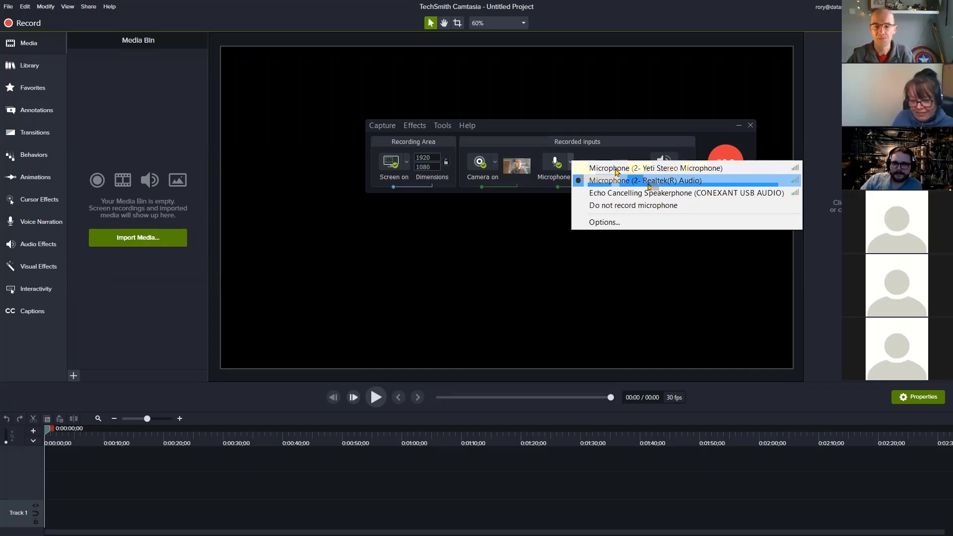
left_click(582, 137)
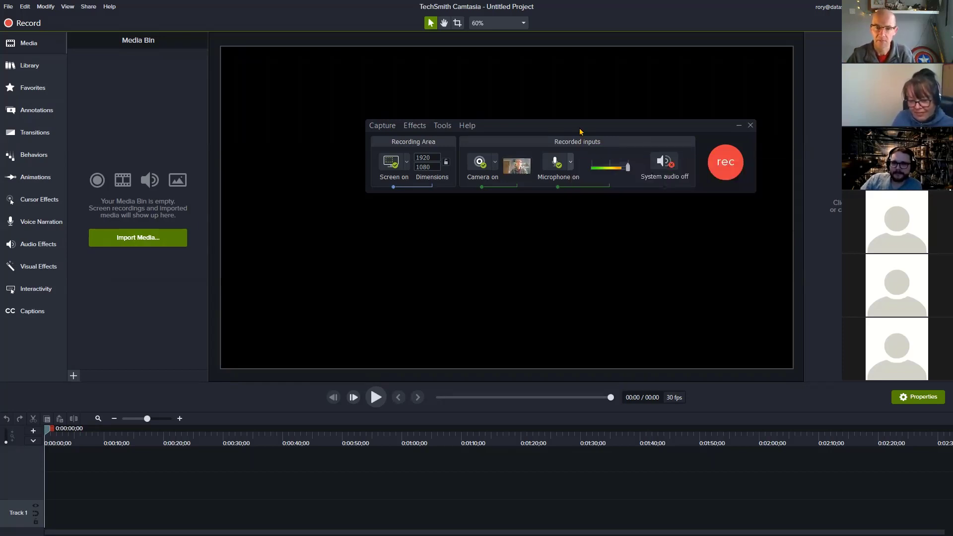
left_click(495, 161)
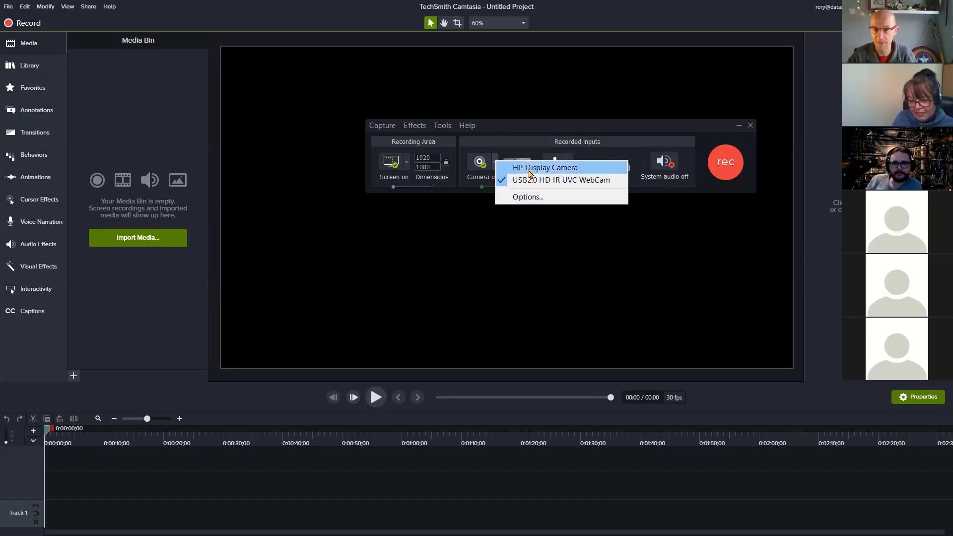
left_click(544, 130)
mouse_move(521, 172)
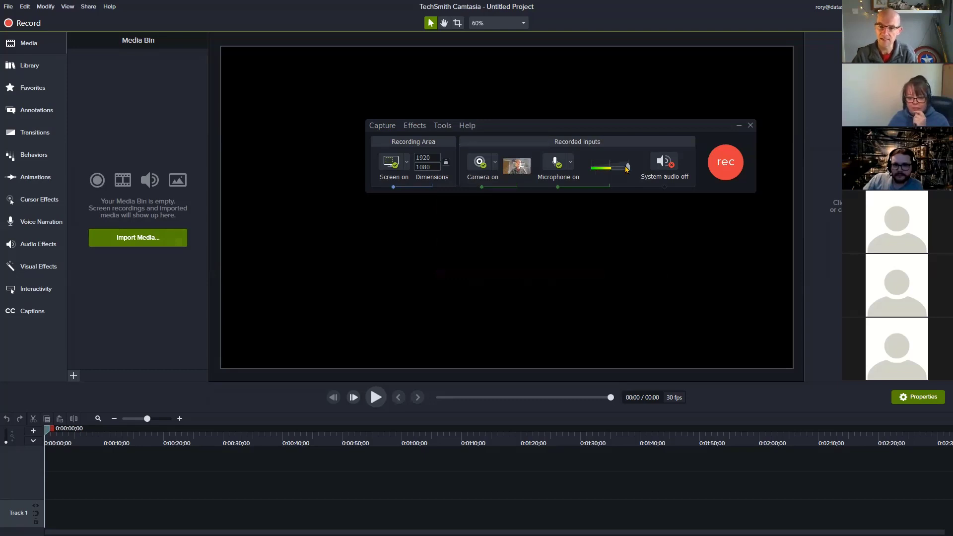
mouse_move(624, 167)
left_mouse_down()
mouse_move(612, 168)
mouse_move(633, 174)
left_mouse_up()
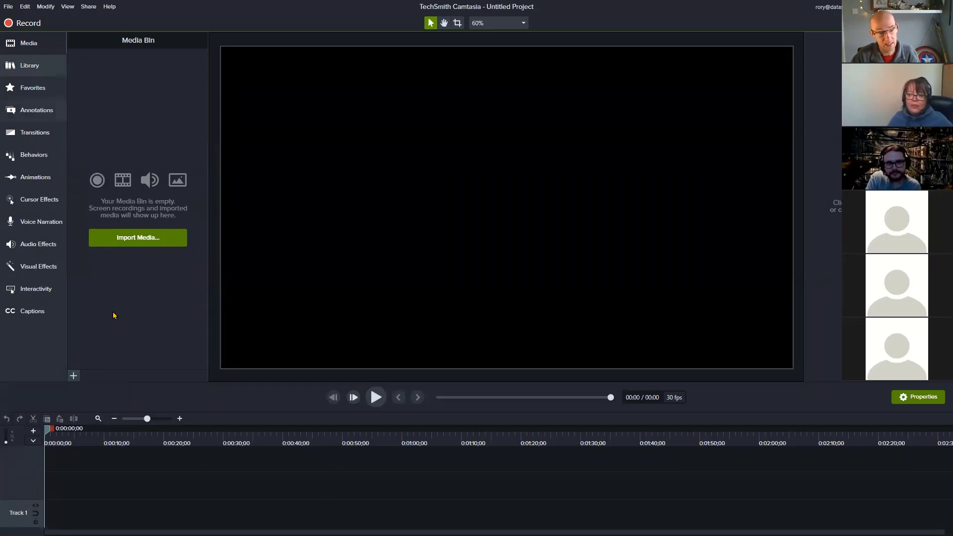
Import DemoRecording from the Downloads folder and place it at the start of the timeline.
left_click(73, 376)
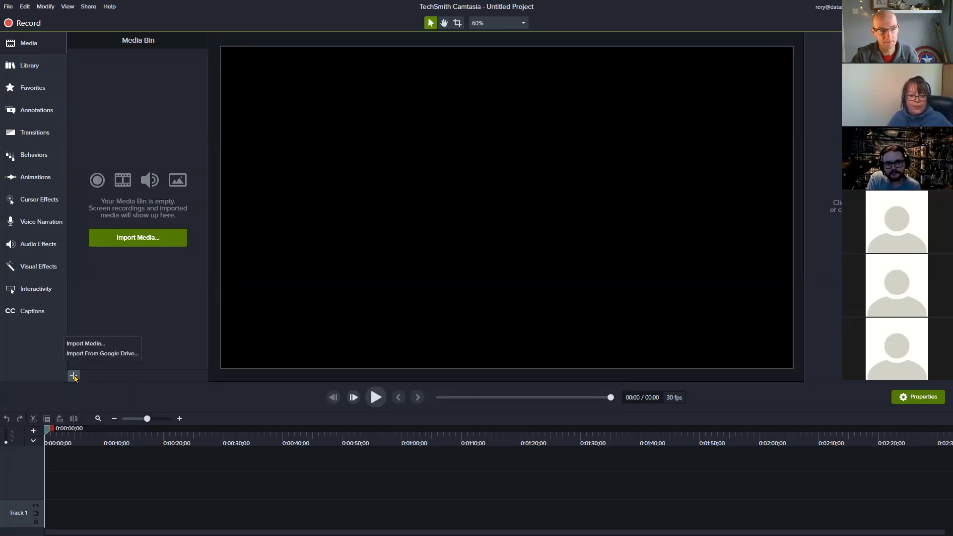
left_click(83, 344)
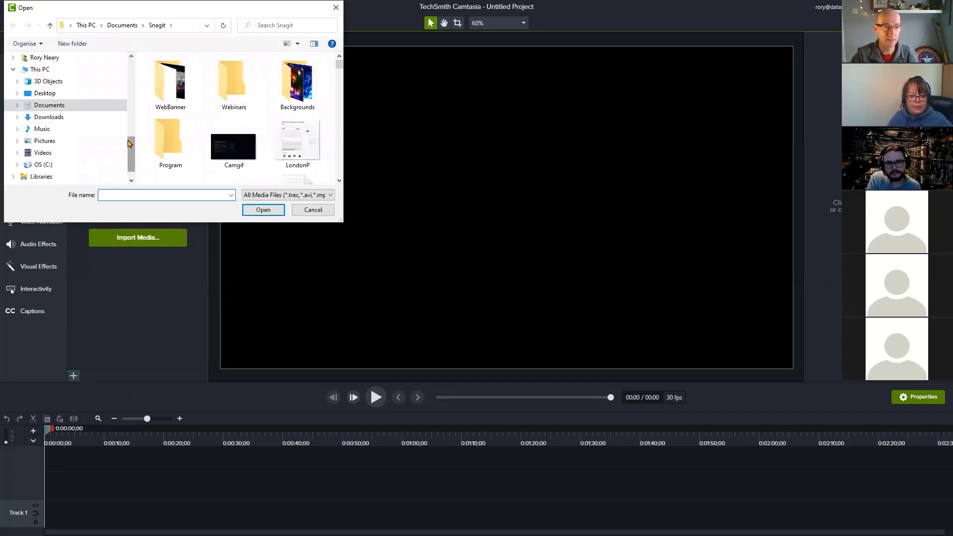
left_click(97, 117)
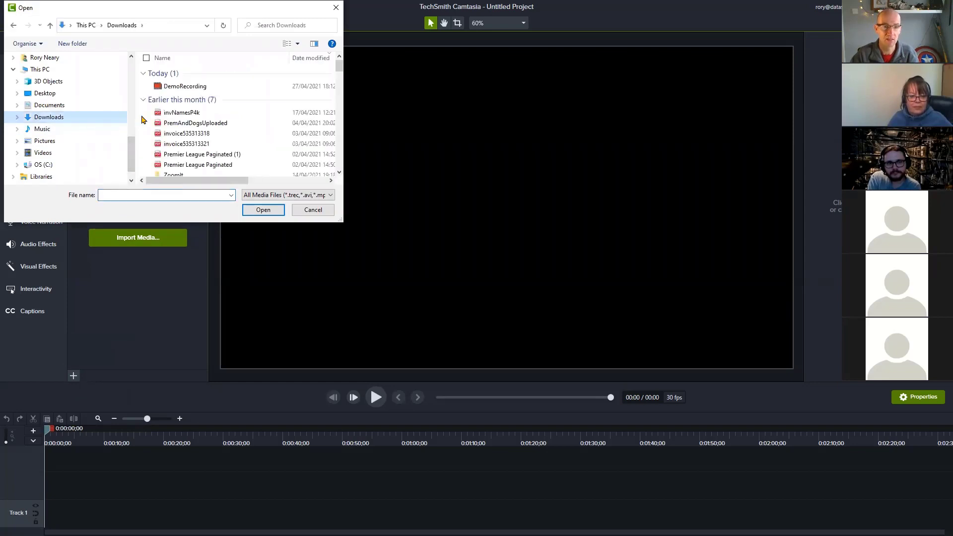
left_click(185, 87)
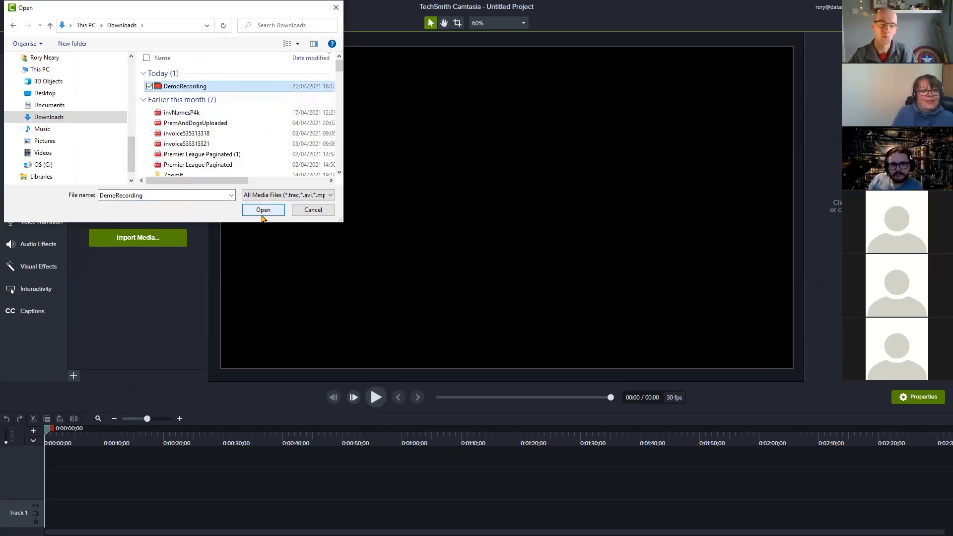
left_click(244, 210)
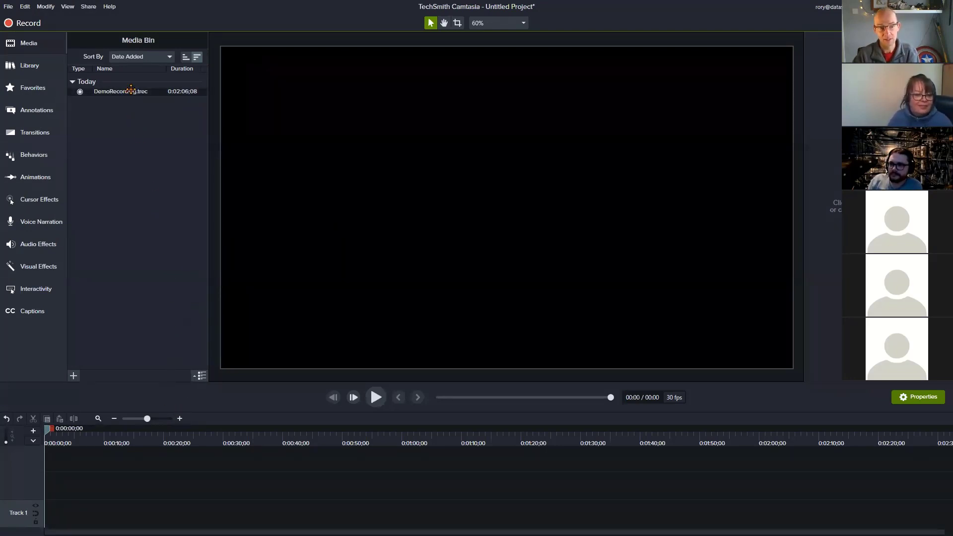
left_click_drag(122, 92, 38, 519)
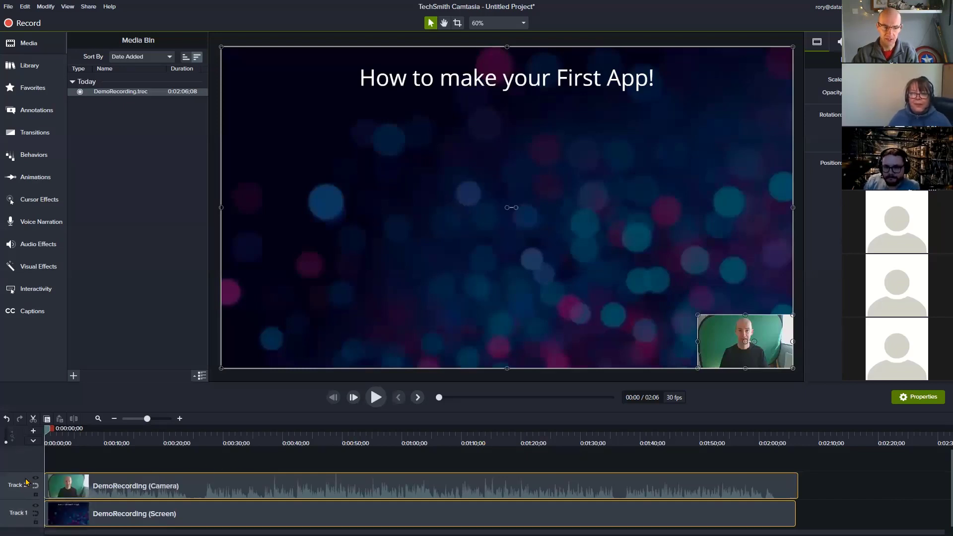
Separate the audio and video of the DemoRecording camera clip.
left_click(73, 492)
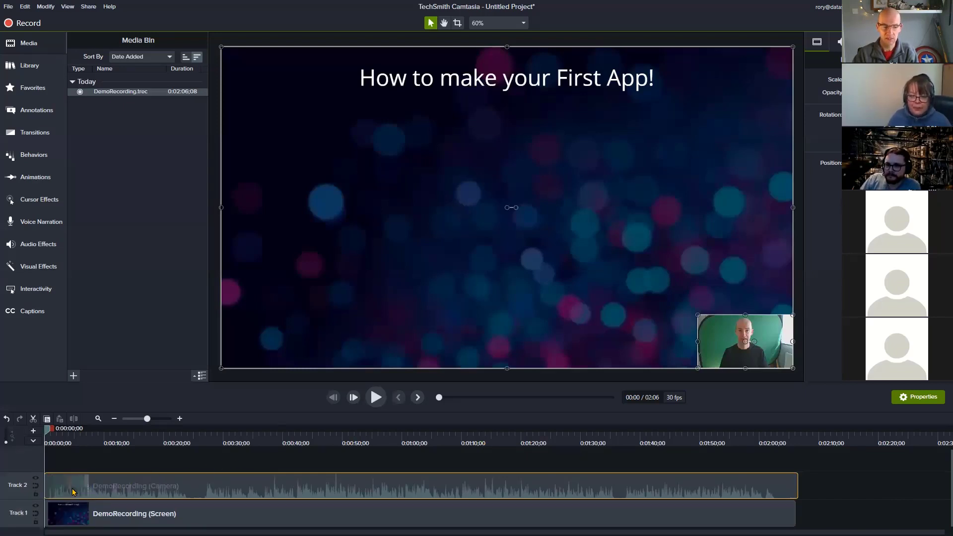
right_click(73, 492)
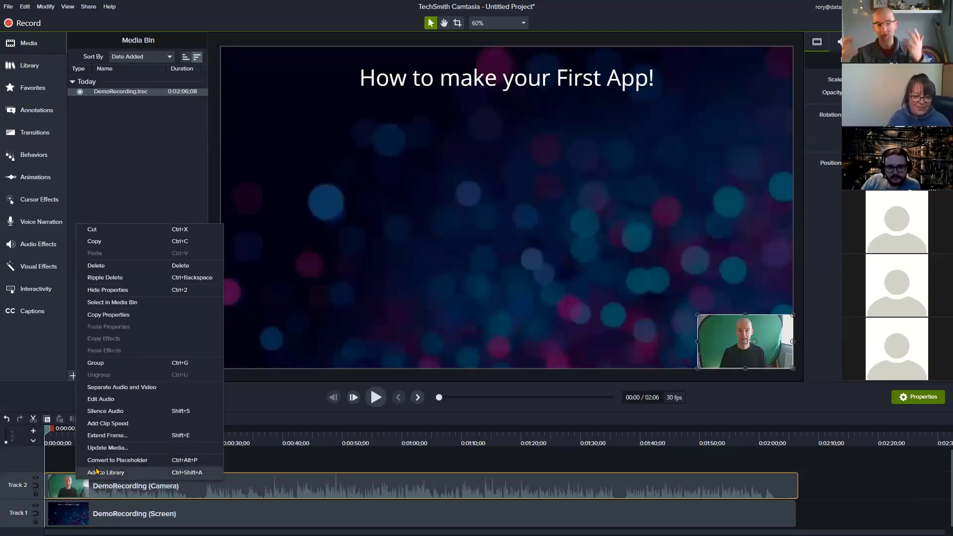
left_click(125, 387)
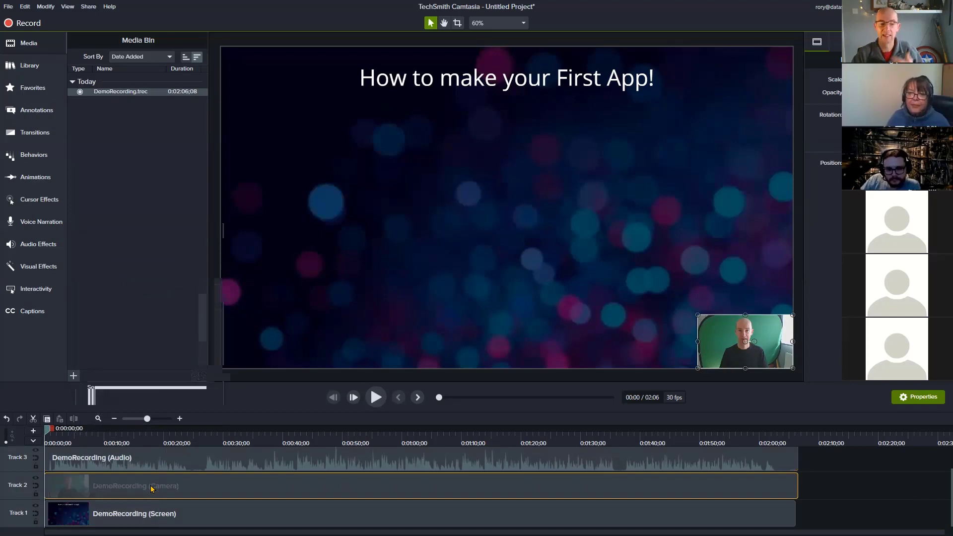
left_click(156, 520)
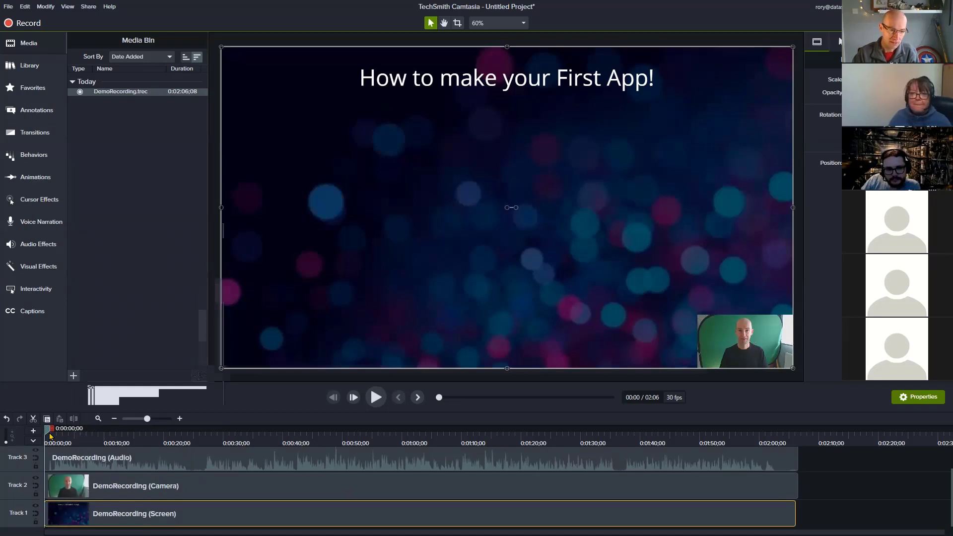
Select the timeline from the start to 0:00:00;25 and silence that section of the separated audio clip.
left_click(179, 419)
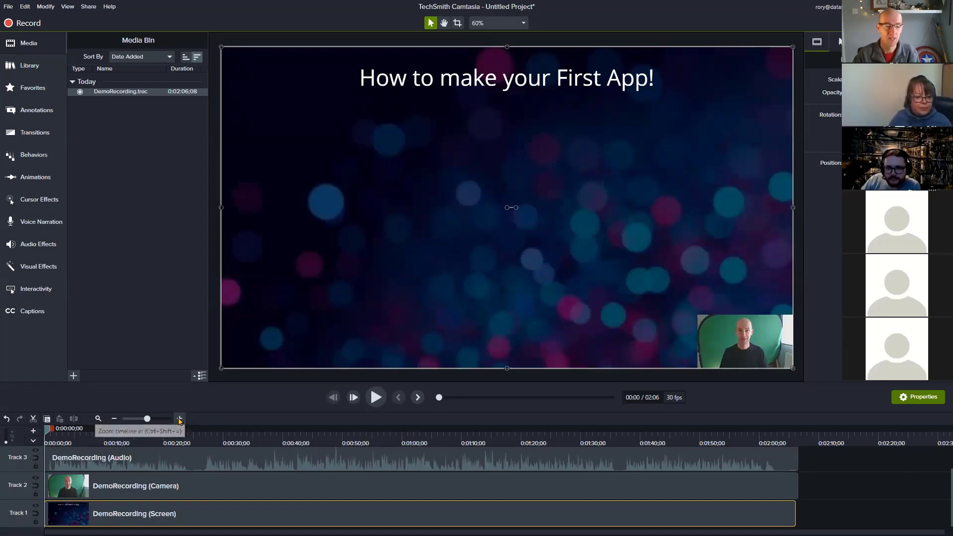
left_click(179, 419)
left_click_drag(58, 435, 170, 454)
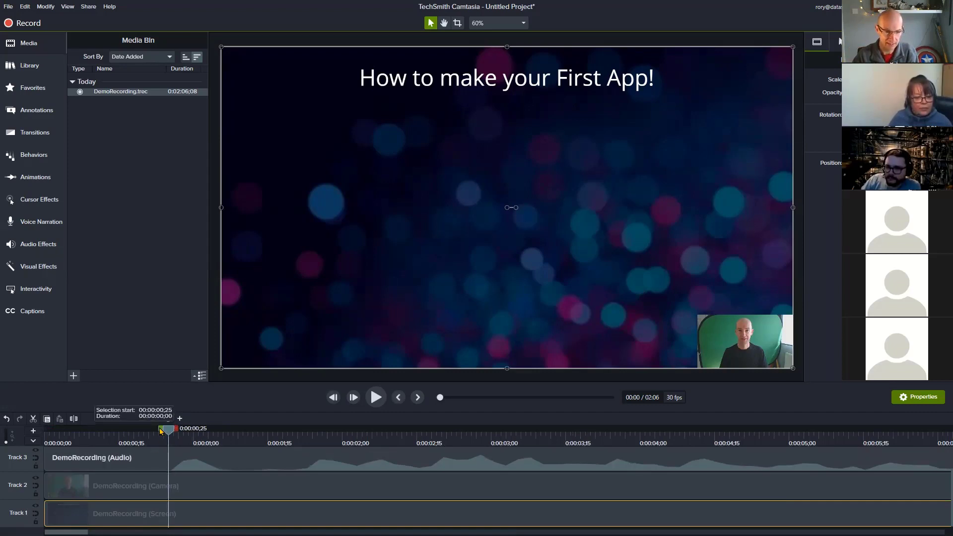
left_click_drag(160, 431, 28, 443)
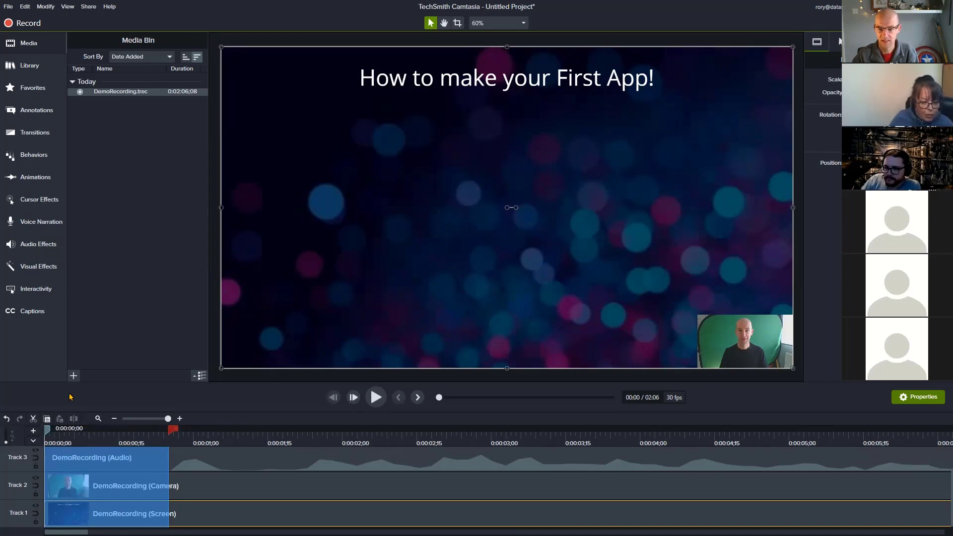
right_click(106, 464)
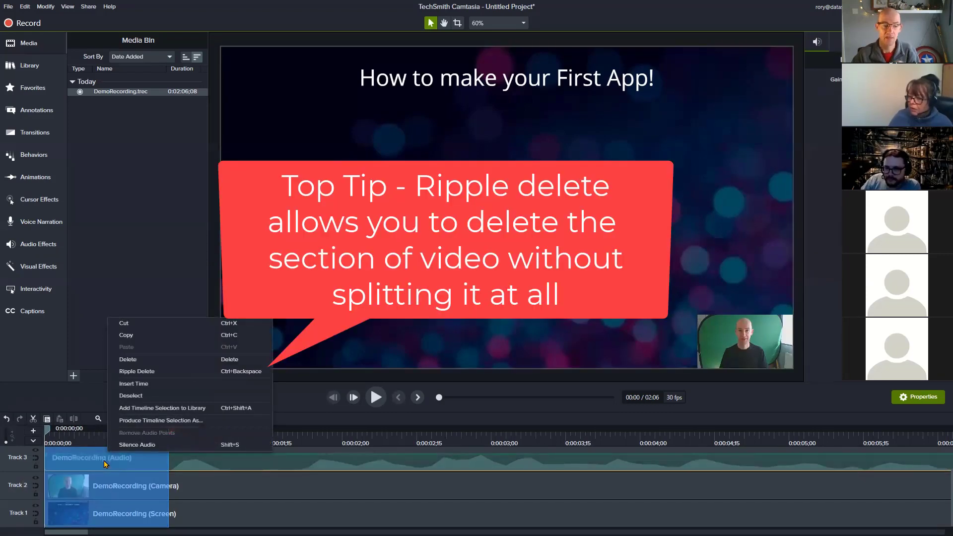
left_click(134, 445)
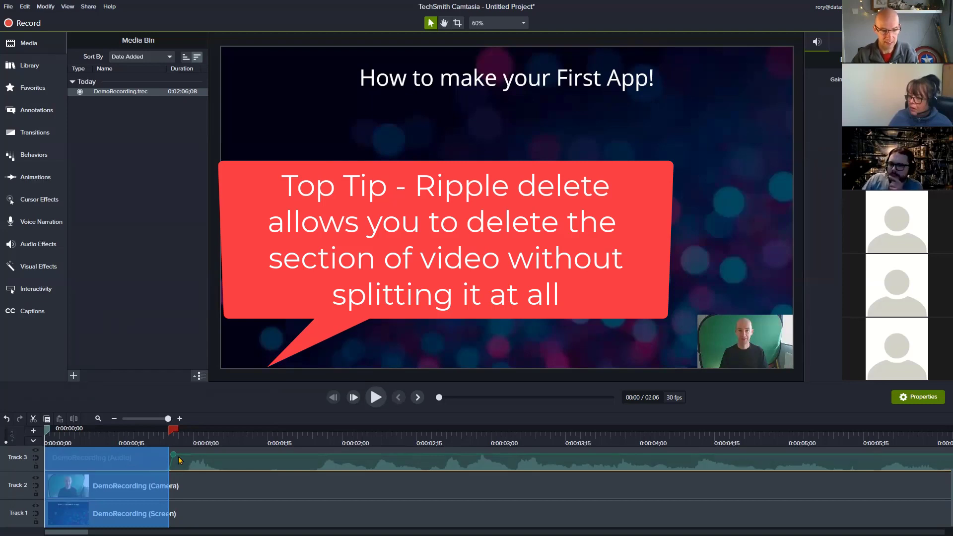
Enlarge the timeline area and adjust the height of the audio track.
scroll(200, 477, "up", 1)
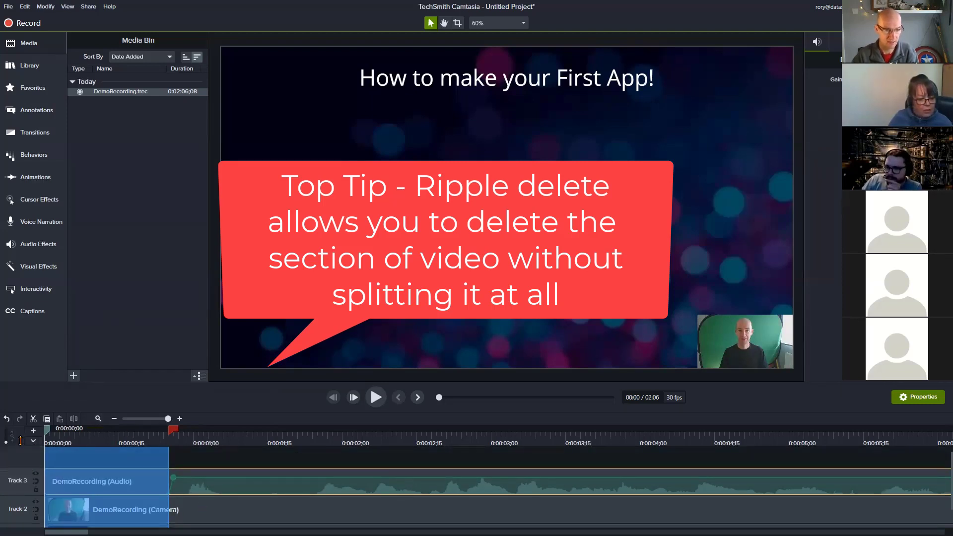
left_click_drag(24, 468, 24, 408)
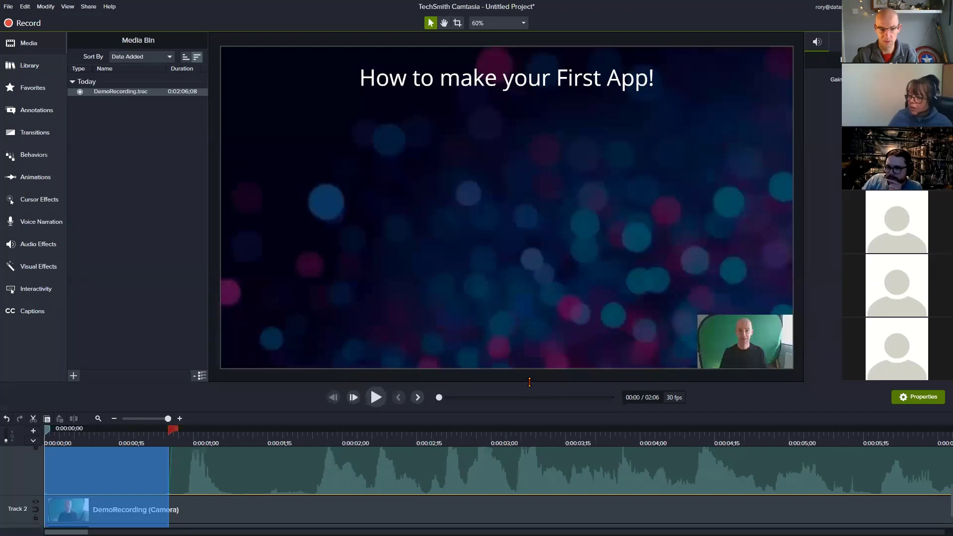
left_click_drag(530, 381, 530, 313)
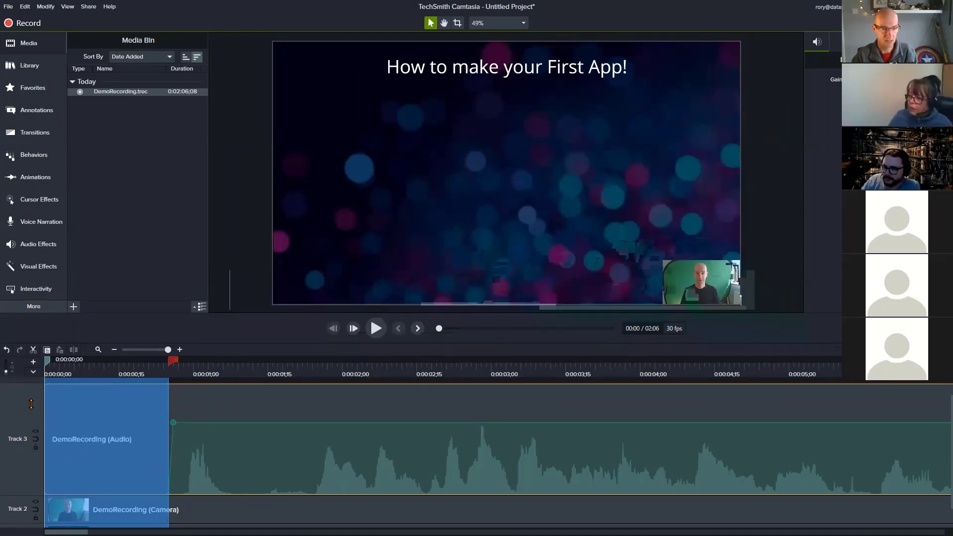
left_click_drag(32, 404, 28, 440)
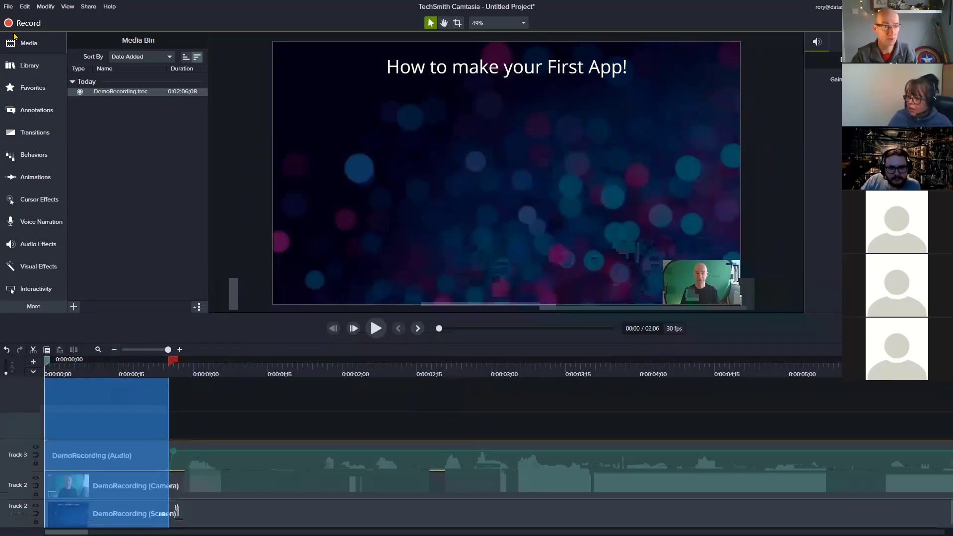
key("super+d")
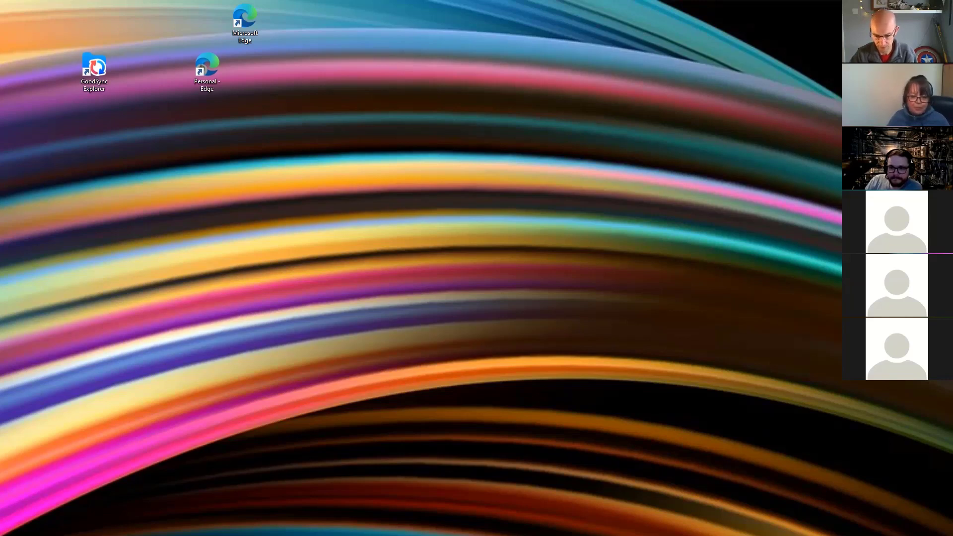
key("alt+Tab")
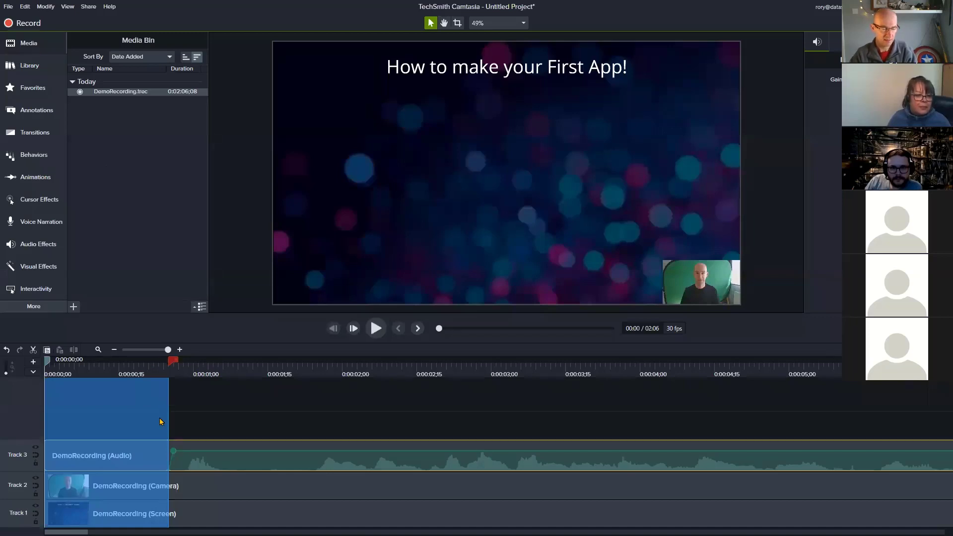
Zoom the timeline out until the full DemoRecording clips fit, and examine where the audio clip ends.
left_click_drag(139, 479, 279, 494)
left_click(64, 361)
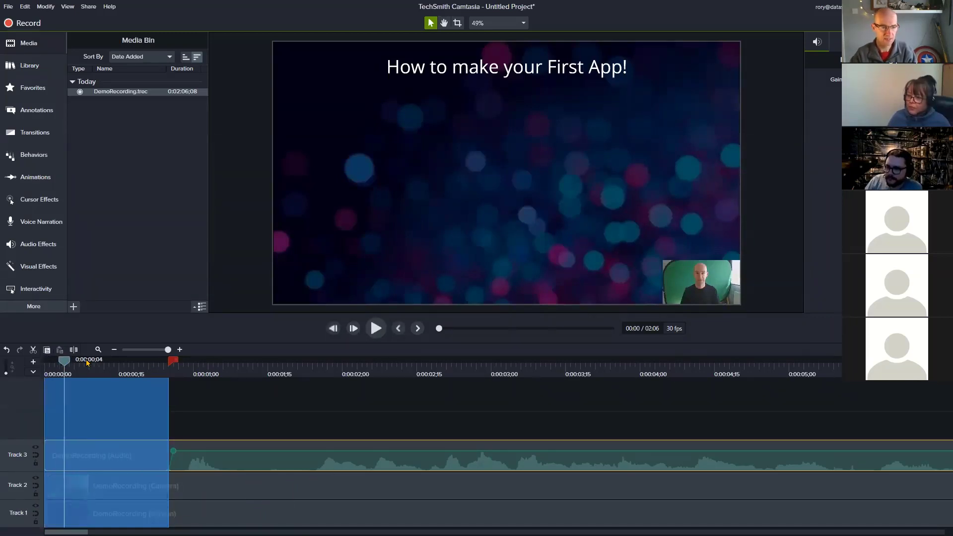
left_click(114, 350)
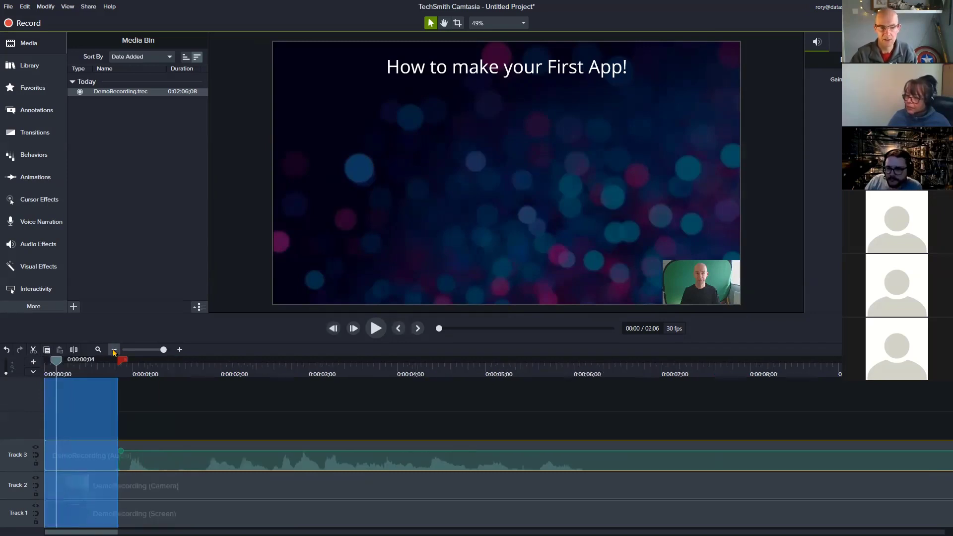
left_click(114, 350)
left_click(114, 350)
left_click(115, 350)
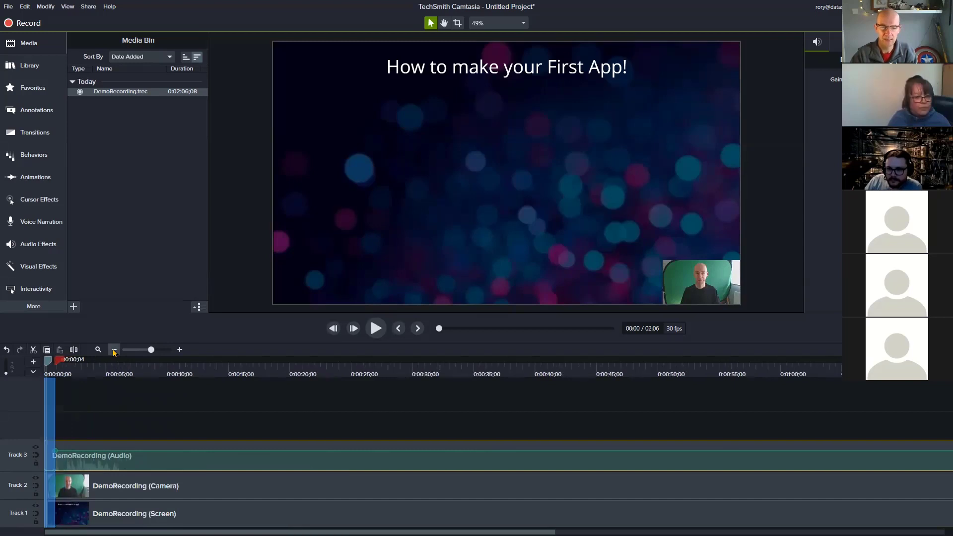
left_click(114, 350)
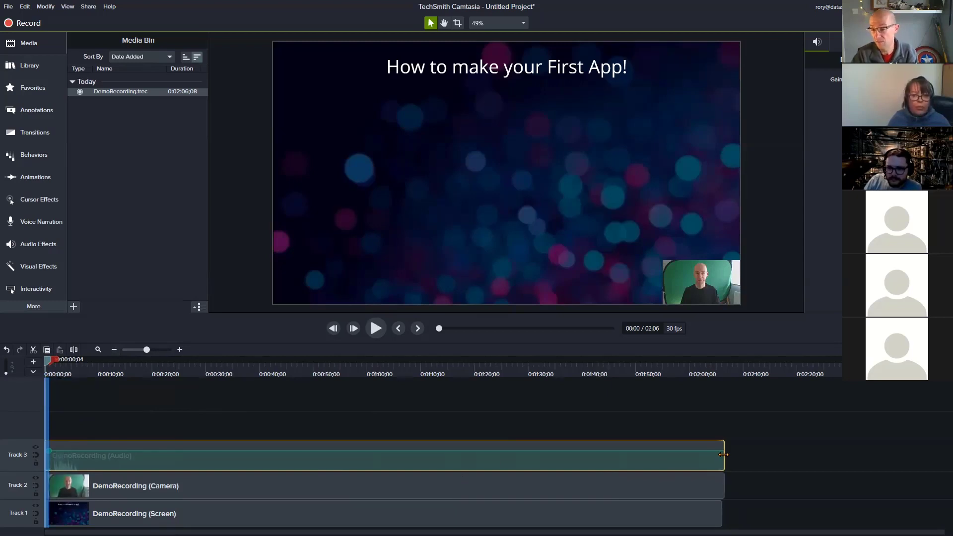
mouse_move(723, 455)
left_mouse_down()
mouse_move(710, 456)
mouse_move(726, 458)
left_mouse_up()
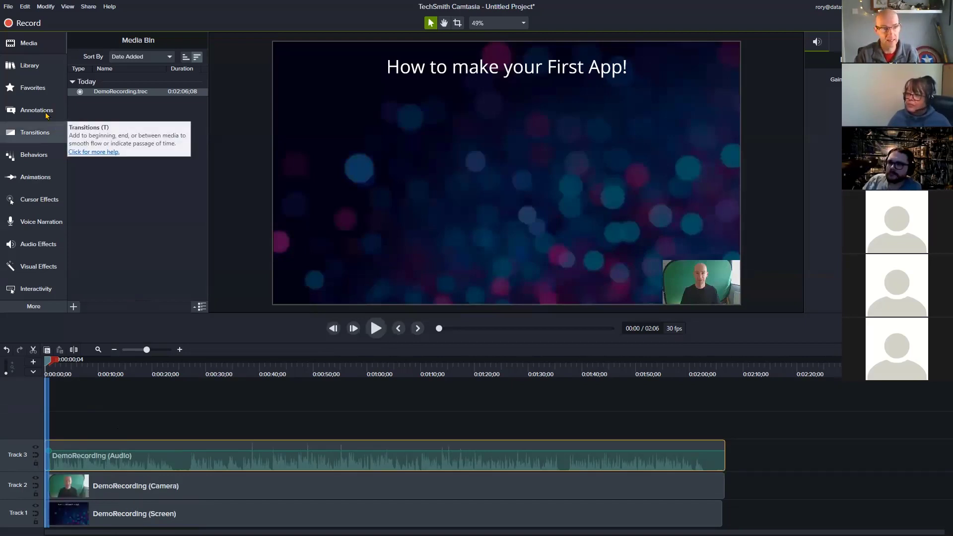
Apply the Noise Removal effect from the favourites to the DemoRecording audio clip on Track 3.
left_click(30, 89)
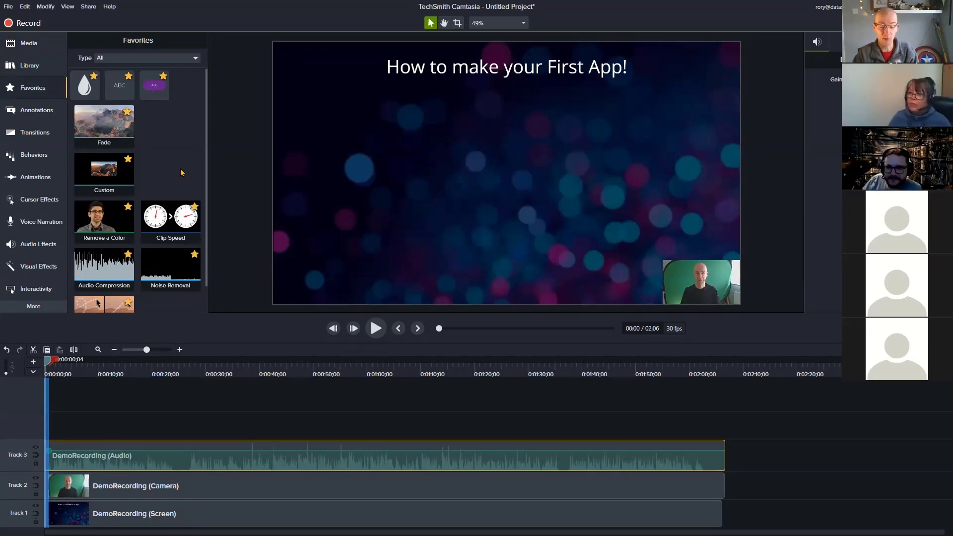
scroll(176, 183, "down", 1)
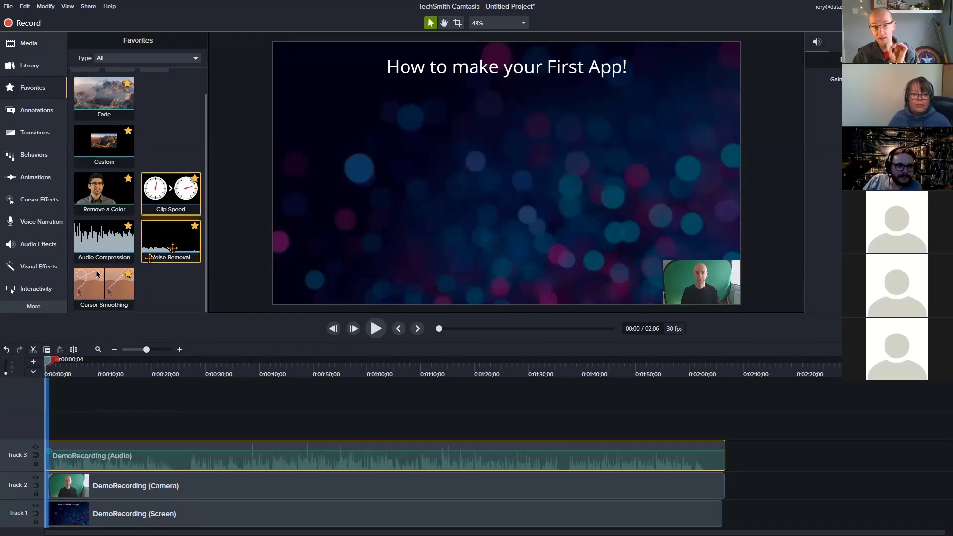
scroll(145, 225, "up", 1)
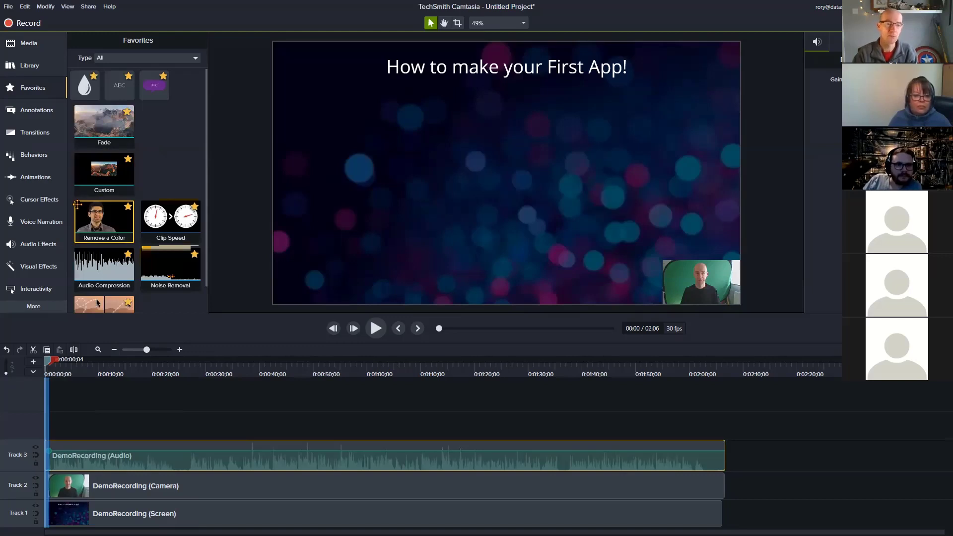
left_click(35, 249)
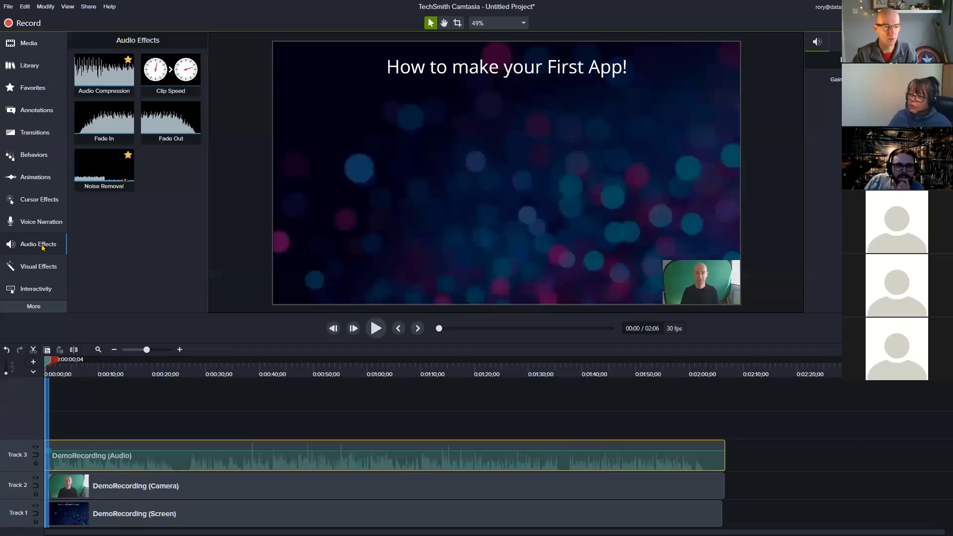
left_click(34, 306)
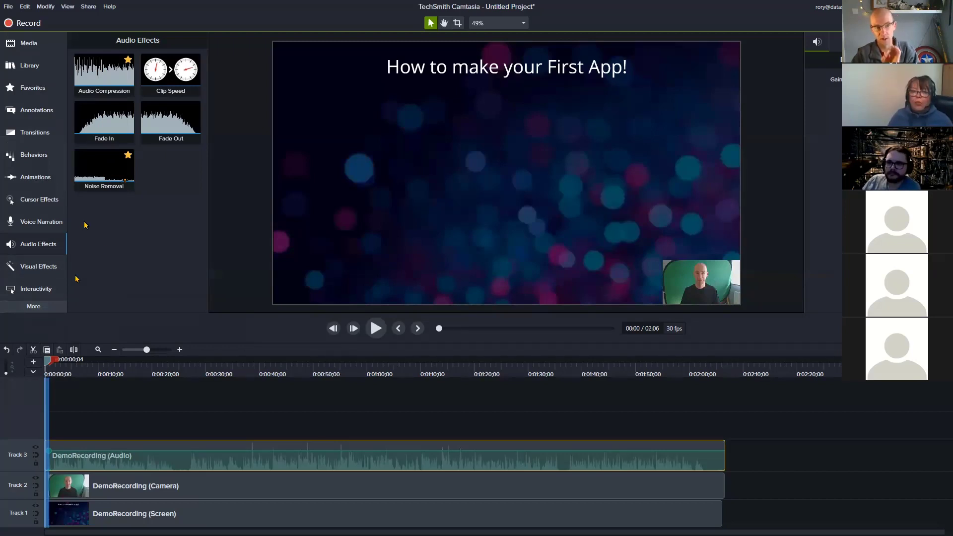
left_click(25, 92)
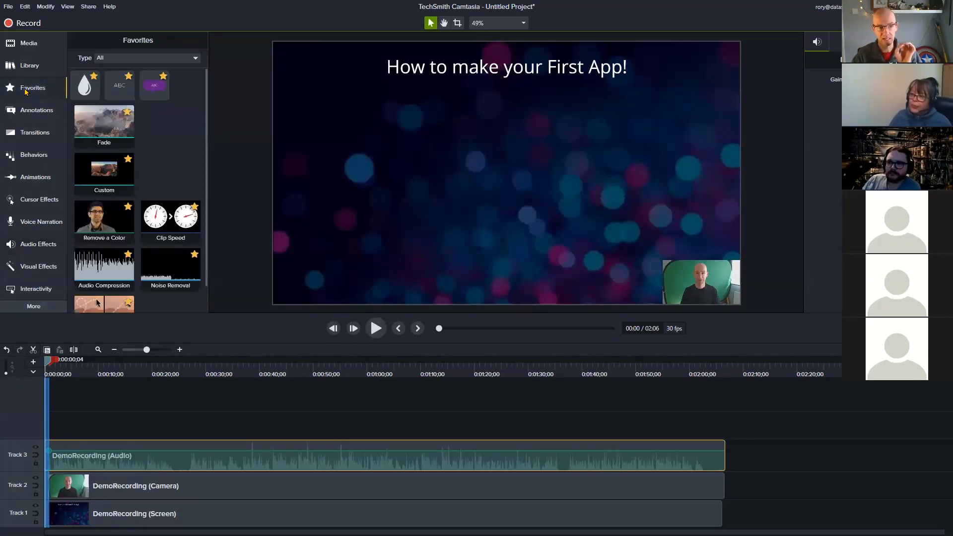
scroll(176, 170, "down", 1)
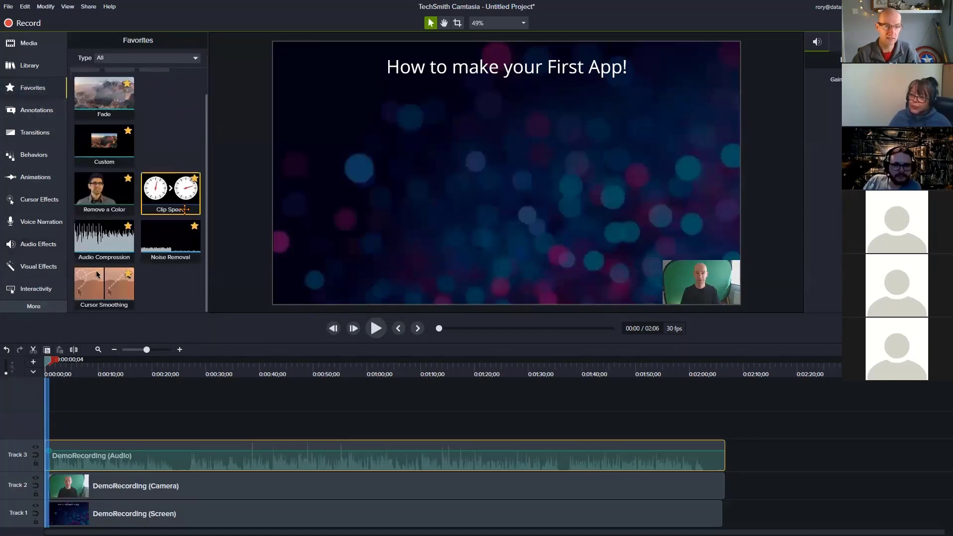
left_click_drag(111, 241, 142, 233)
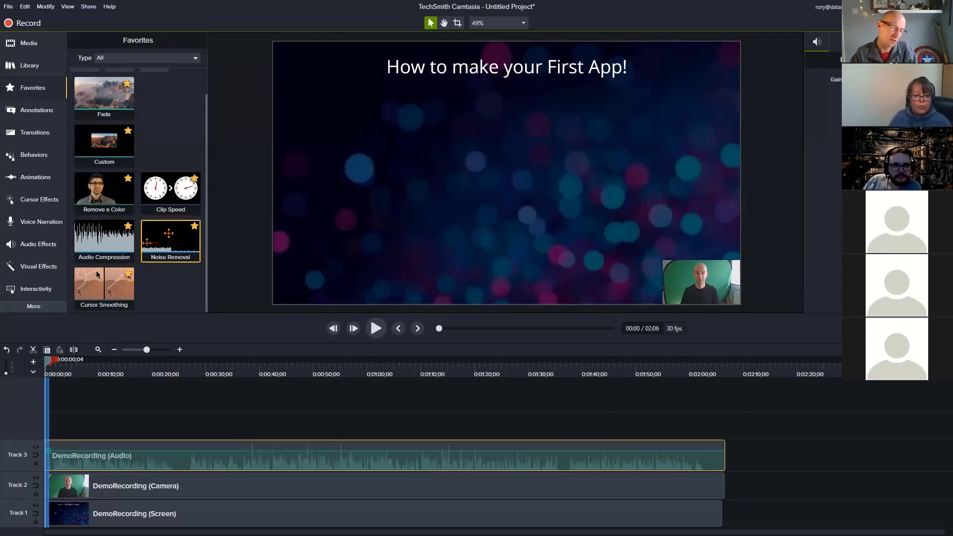
left_click_drag(168, 236, 203, 459)
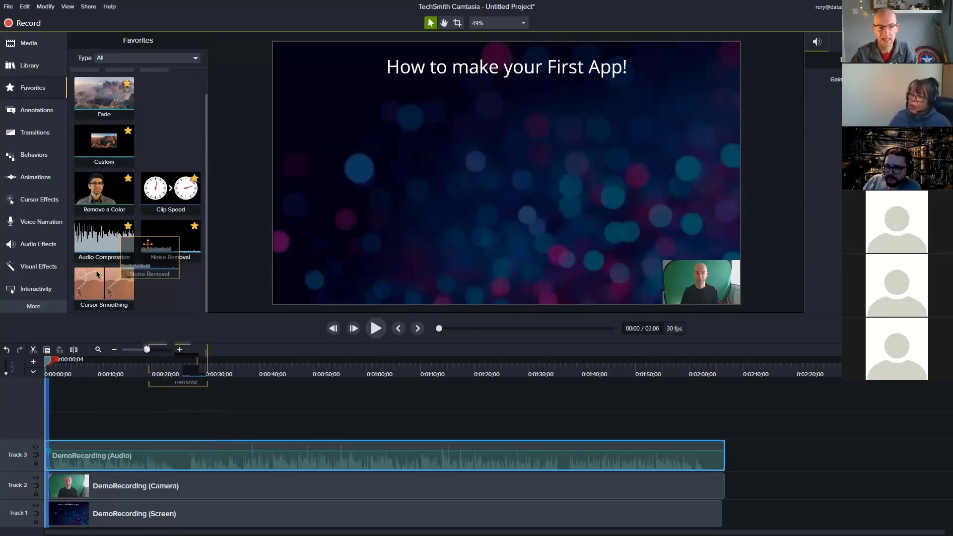
left_click_drag(147, 225, 250, 459)
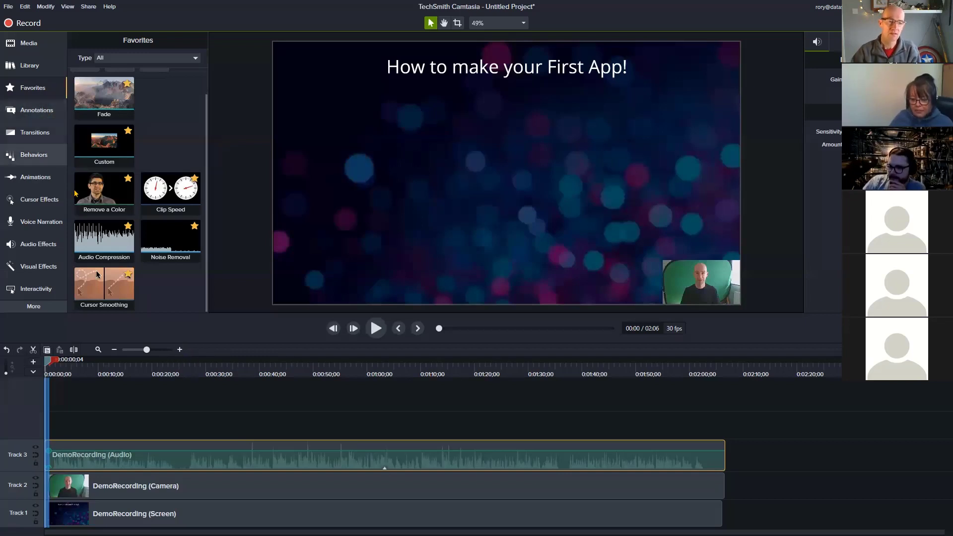
Preview sections of the recording and apply the Audio Compression effect to the DemoRecording audio clip on Track 3.
left_click_drag(102, 240, 243, 432)
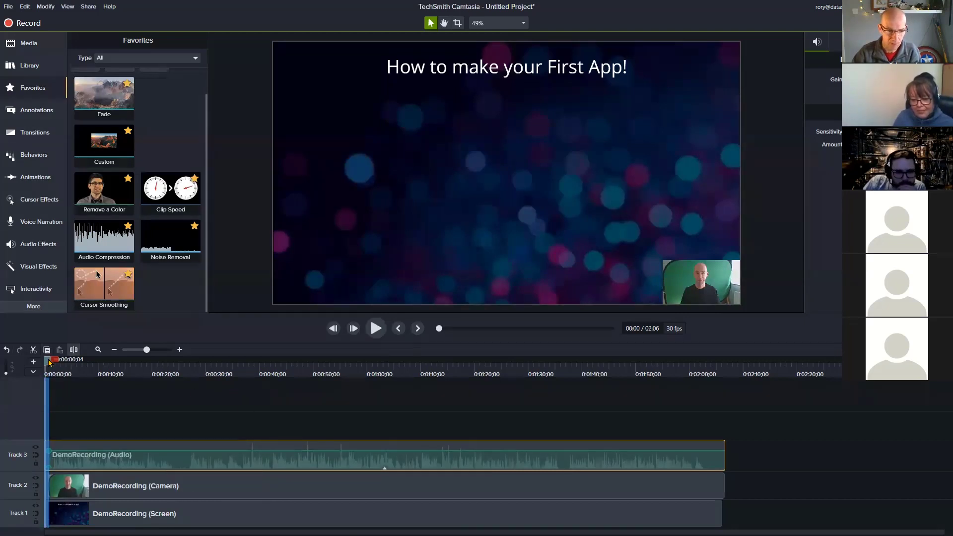
left_click_drag(53, 360, 228, 360)
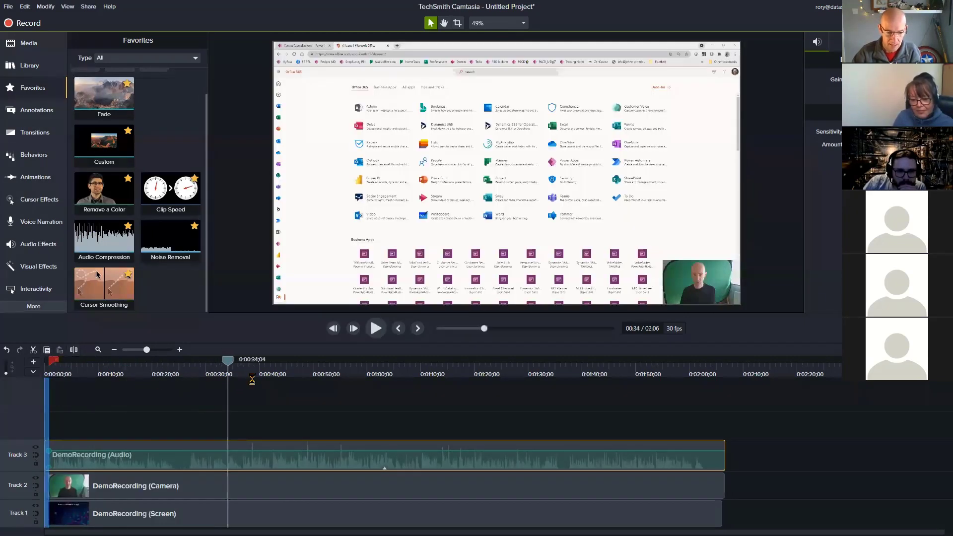
left_click(255, 385)
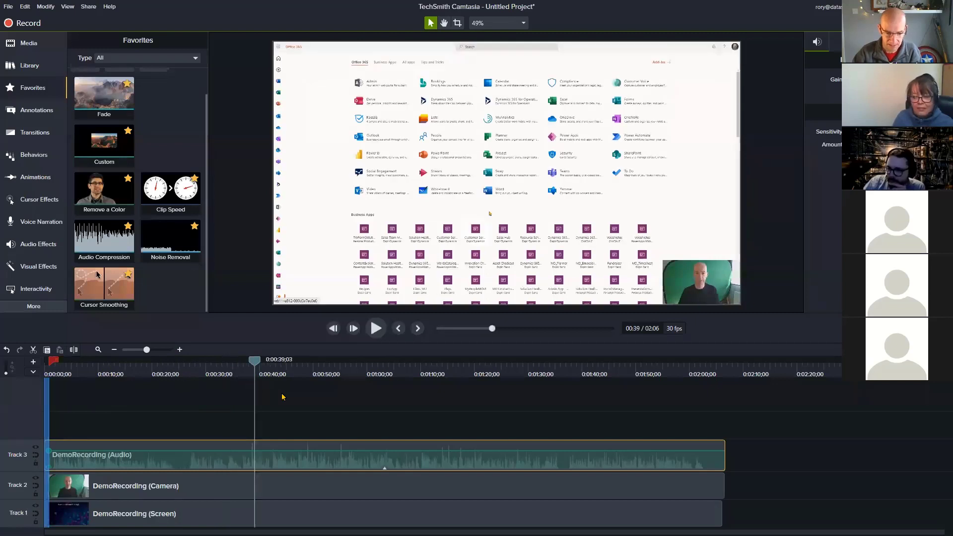
left_click(336, 406)
left_click(342, 405)
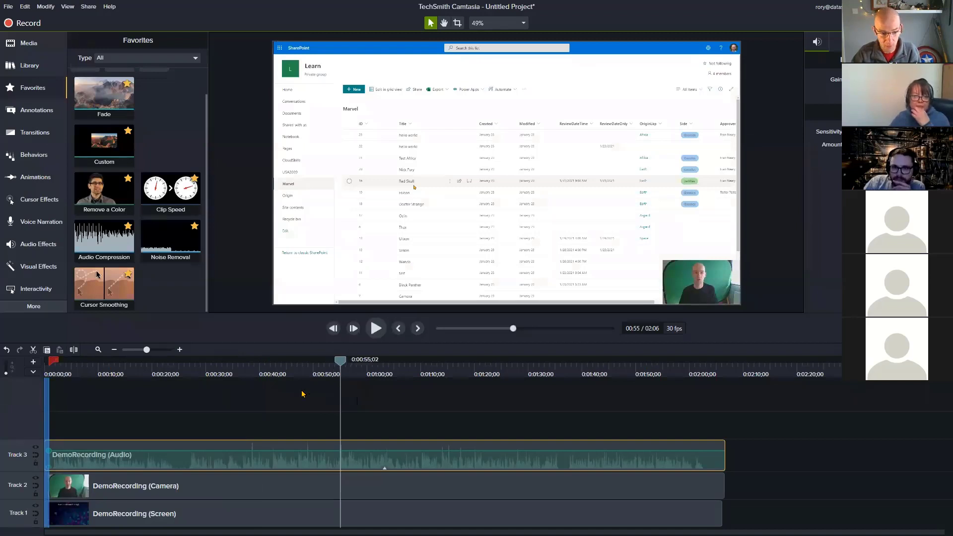
left_click(232, 400)
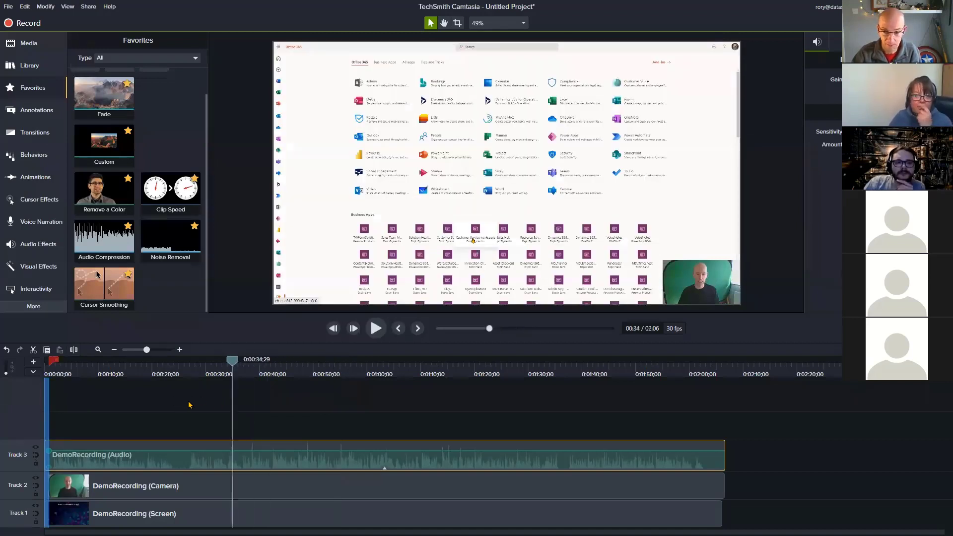
left_click(176, 405)
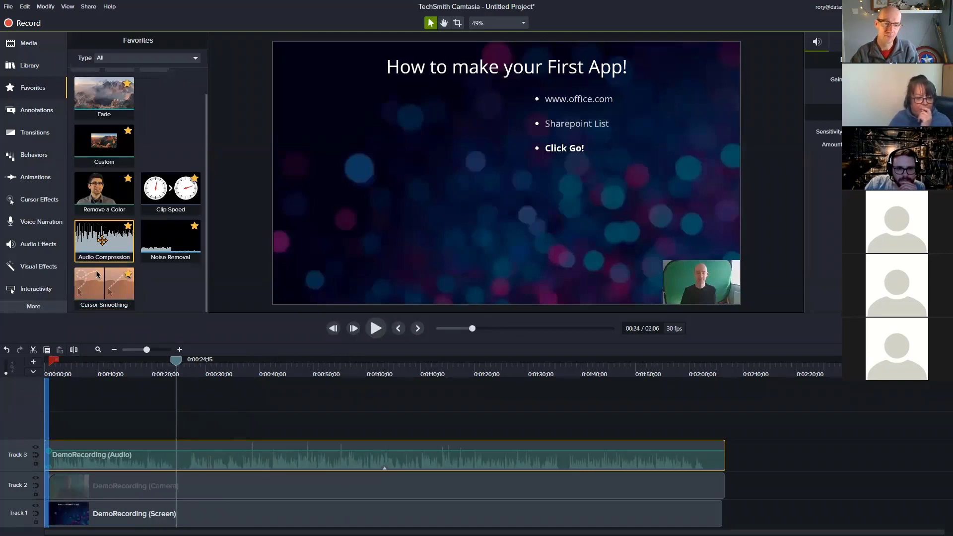
mouse_move(111, 249)
left_mouse_down()
mouse_move(243, 414)
mouse_move(254, 465)
left_mouse_up()
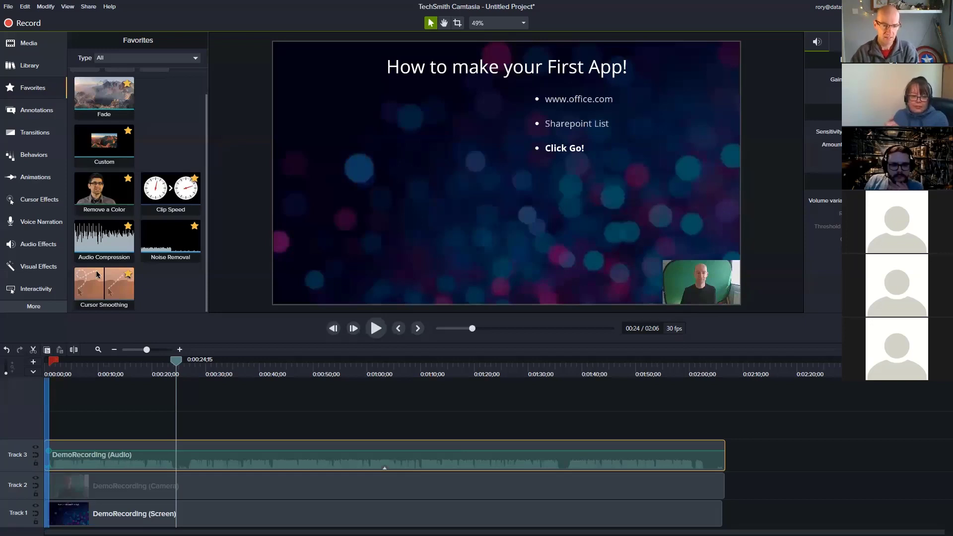
Scrub the timeline between about 0:00:22 and 0:00:28 to examine the gap in the audio before the screen changes.
left_click(175, 364)
left_click_drag(175, 364, 196, 363)
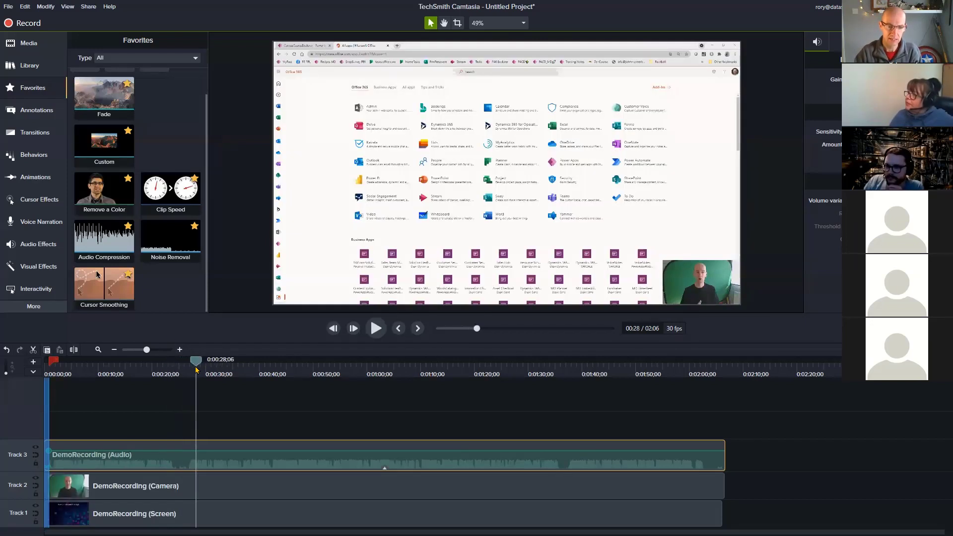
left_click(175, 373)
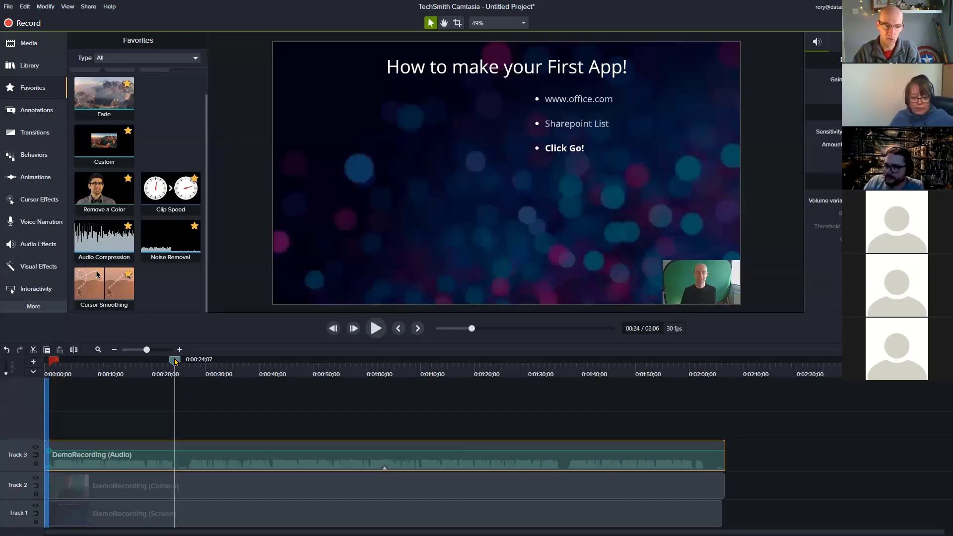
left_click_drag(176, 363, 169, 363)
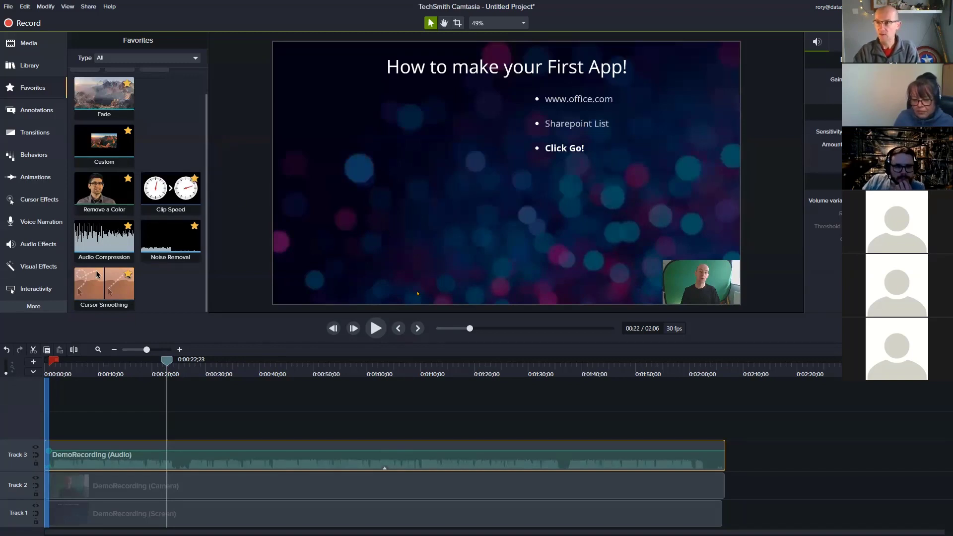
Switch to the Camtasia Guidance app, view the Lvl 100 Camtasia slide on Splitting Media, and return to Camtasia.
left_click(896, 7)
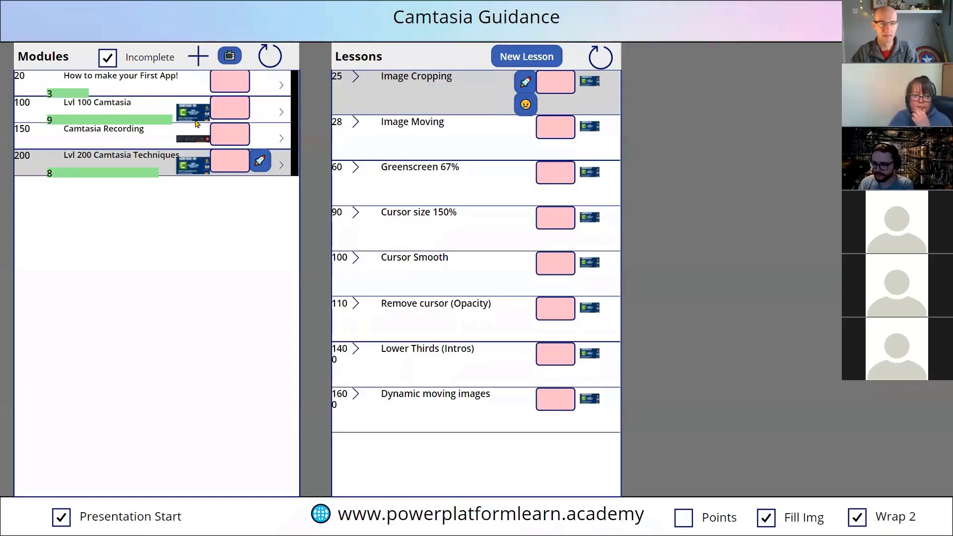
left_click(191, 118)
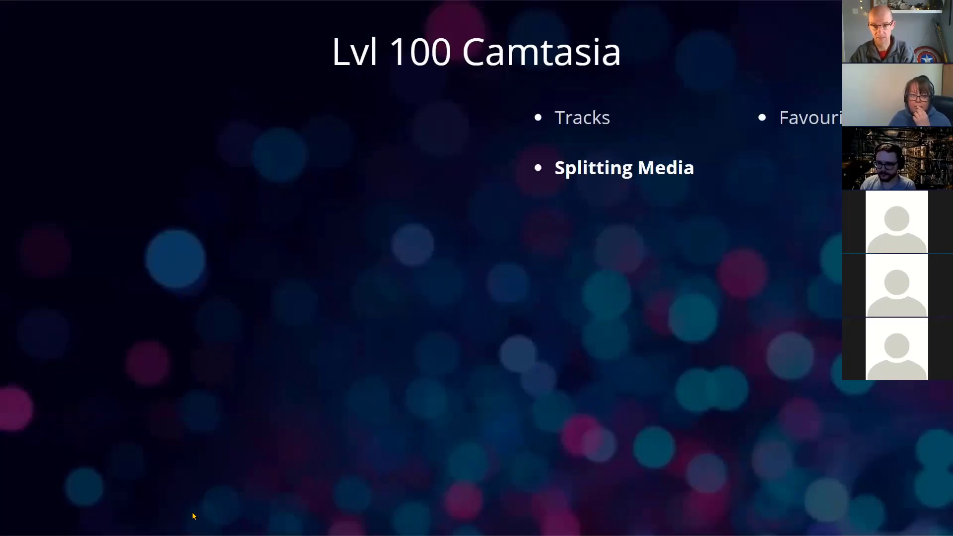
key("F11")
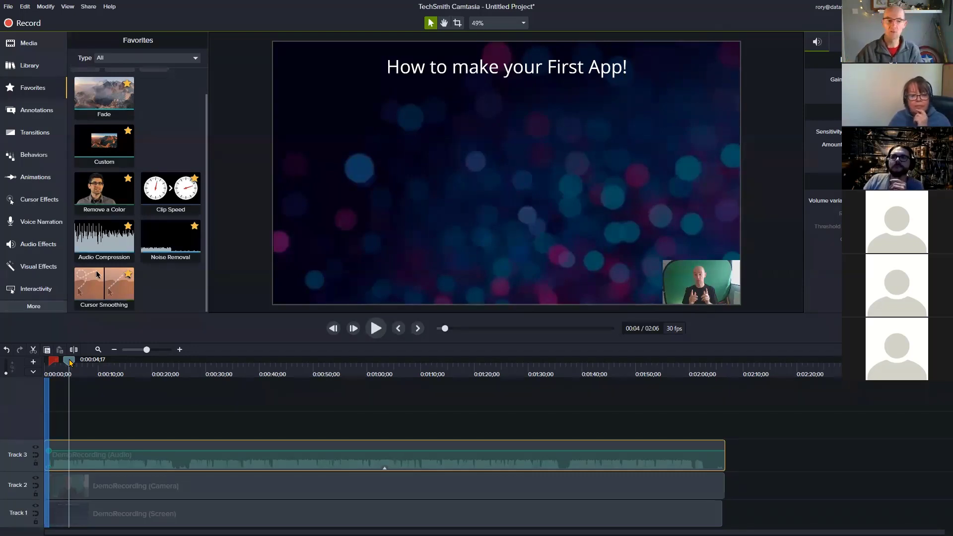
Split the audio, camera and screen clips on all tracks at 0:00:24;26.
left_click_drag(70, 362, 181, 415)
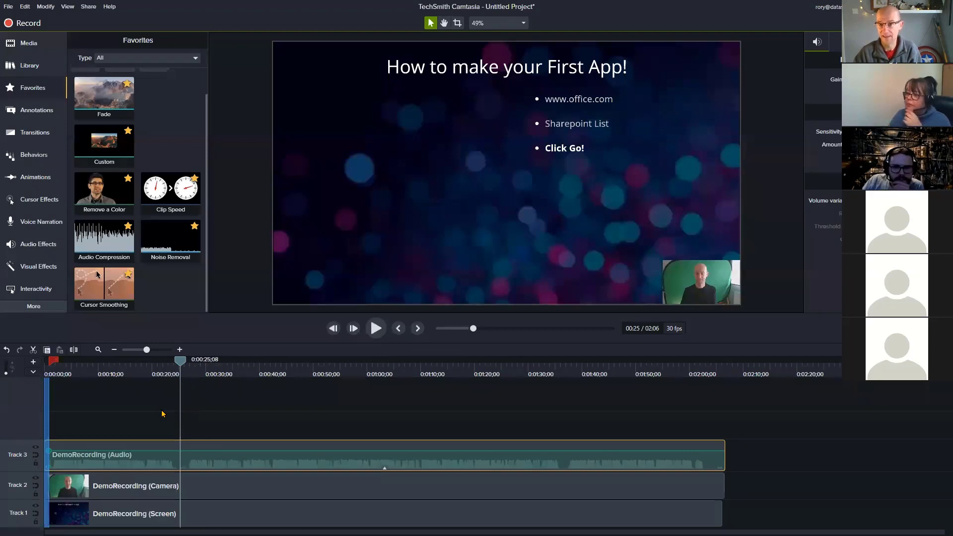
left_click(175, 416)
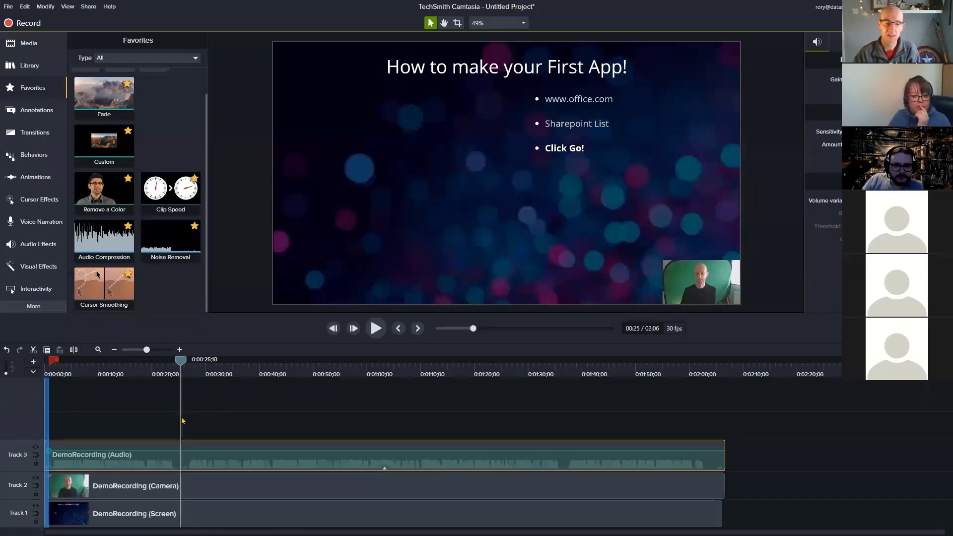
left_click(179, 373)
mouse_move(179, 373)
left_mouse_down()
mouse_move(187, 378)
mouse_move(177, 365)
left_mouse_up()
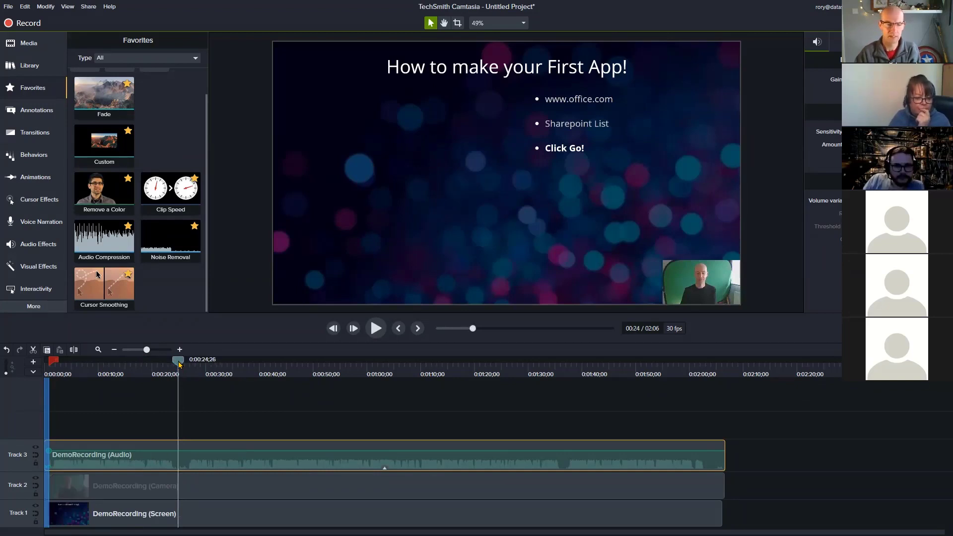
right_click(178, 364)
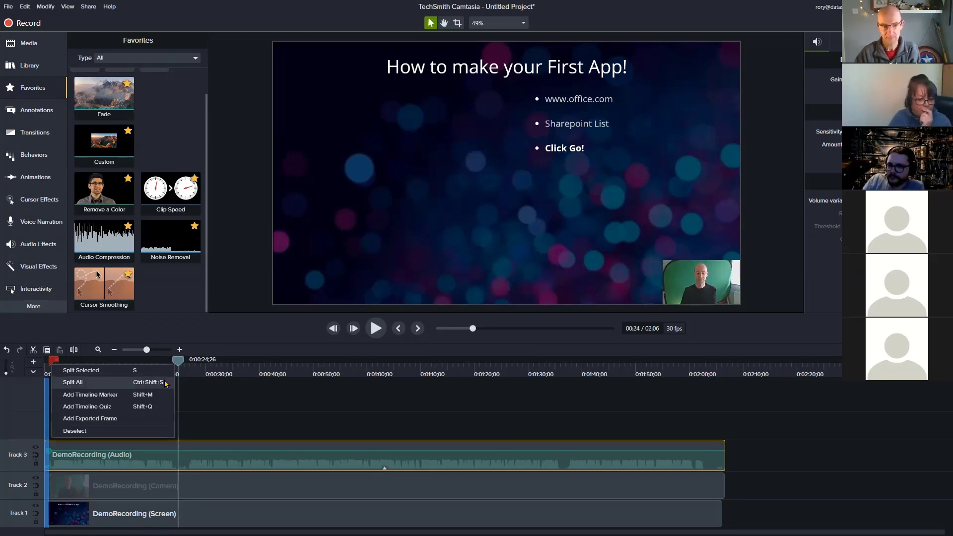
right_click(179, 361)
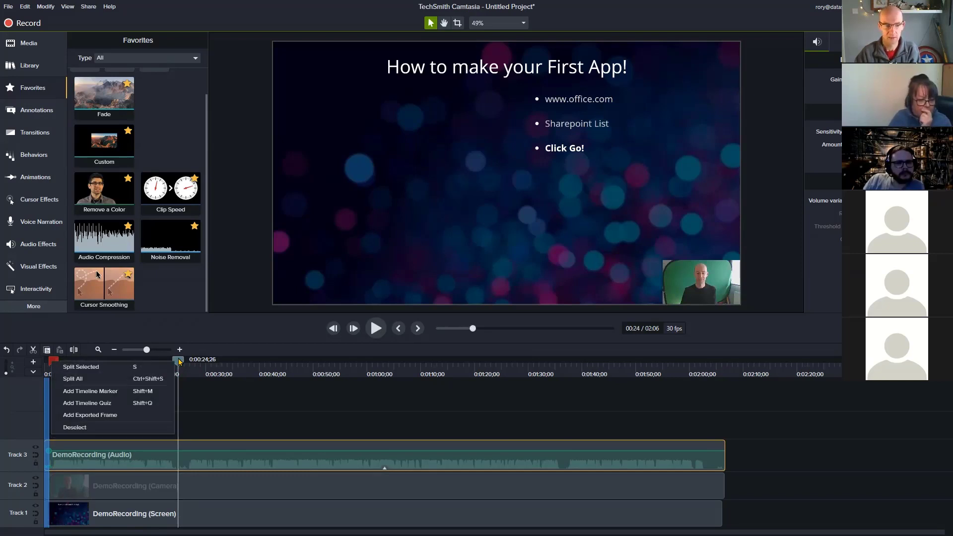
left_click(154, 380)
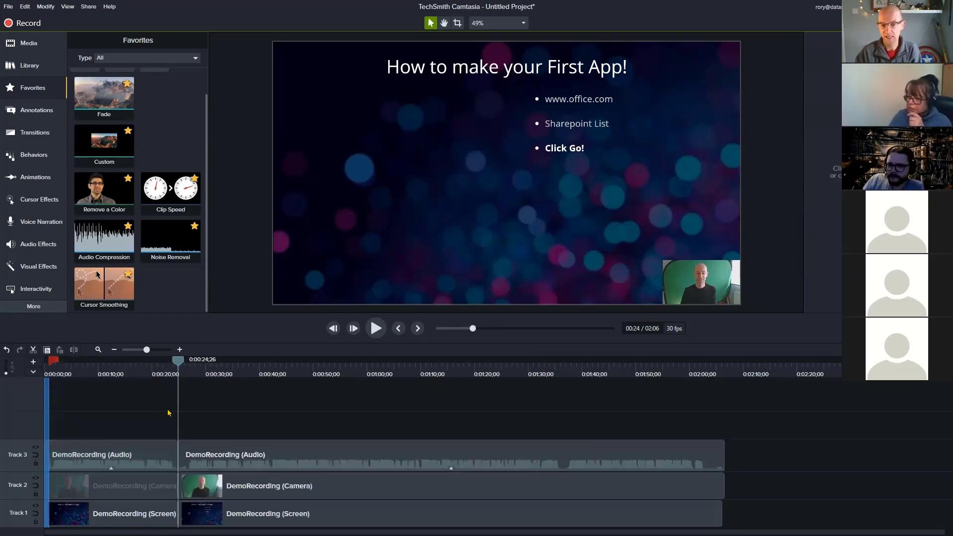
left_click(305, 487)
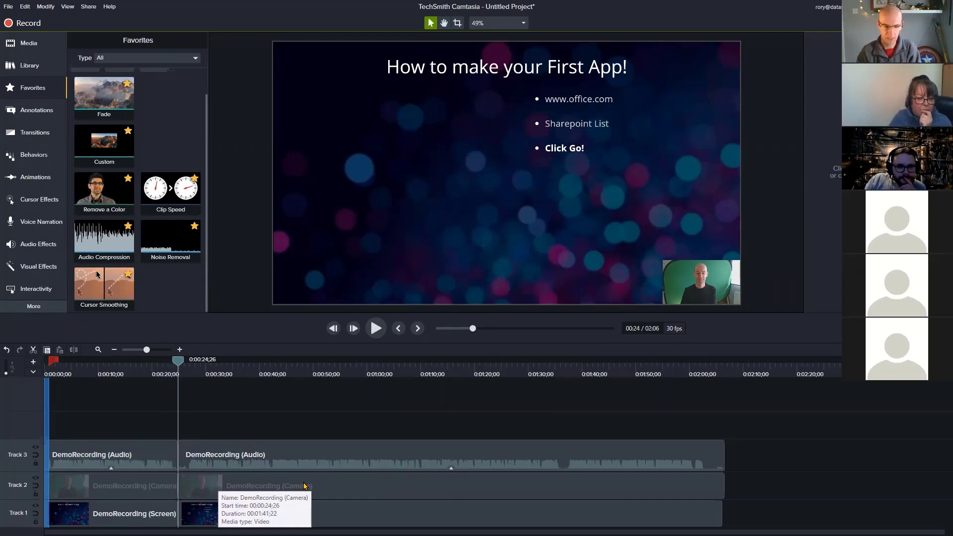
left_click(238, 518)
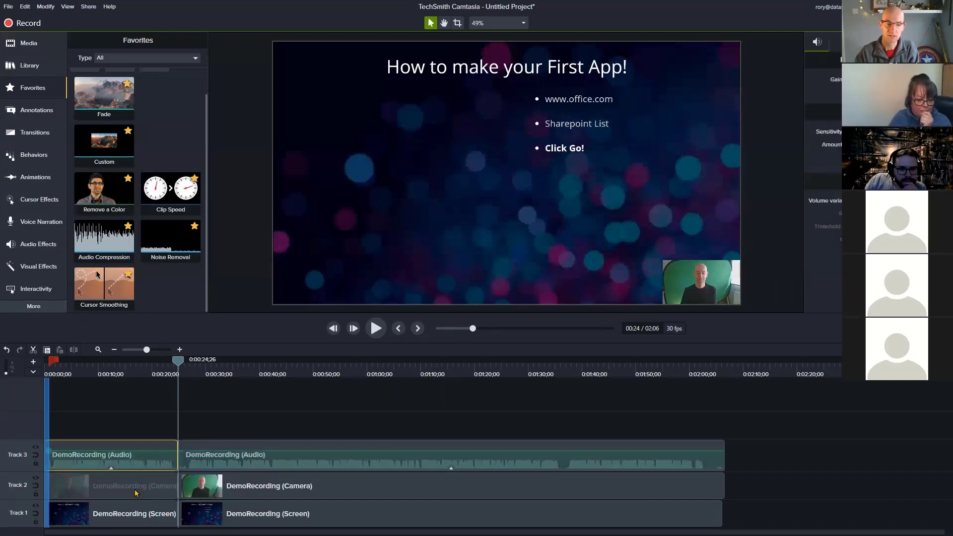
left_click(135, 491)
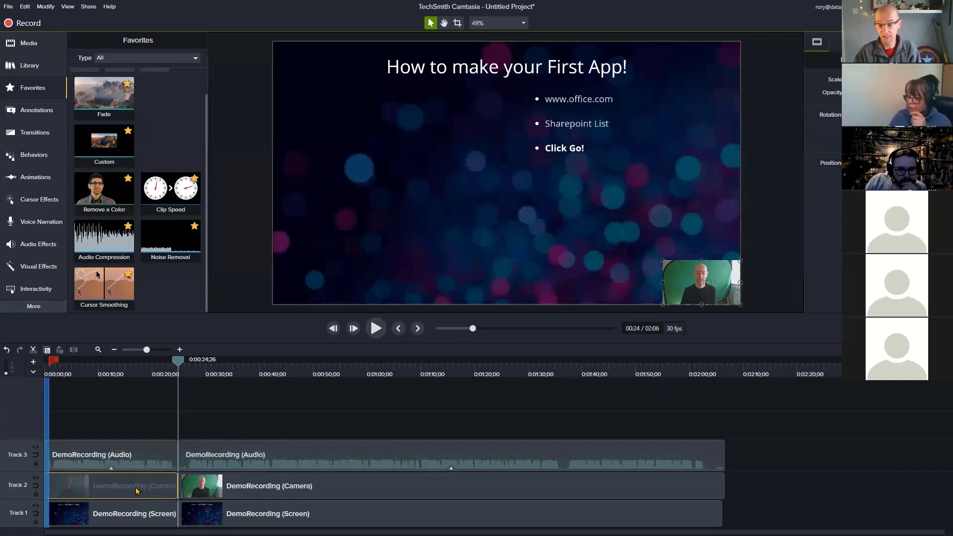
left_click(252, 490)
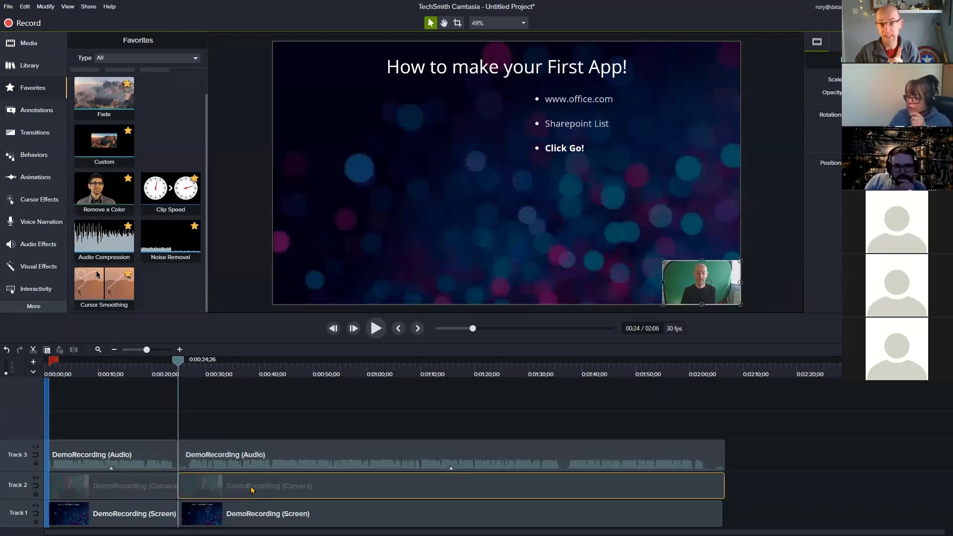
Split the audio, camera and screen clips on all tracks at 0:01:53;19.
left_click(226, 369)
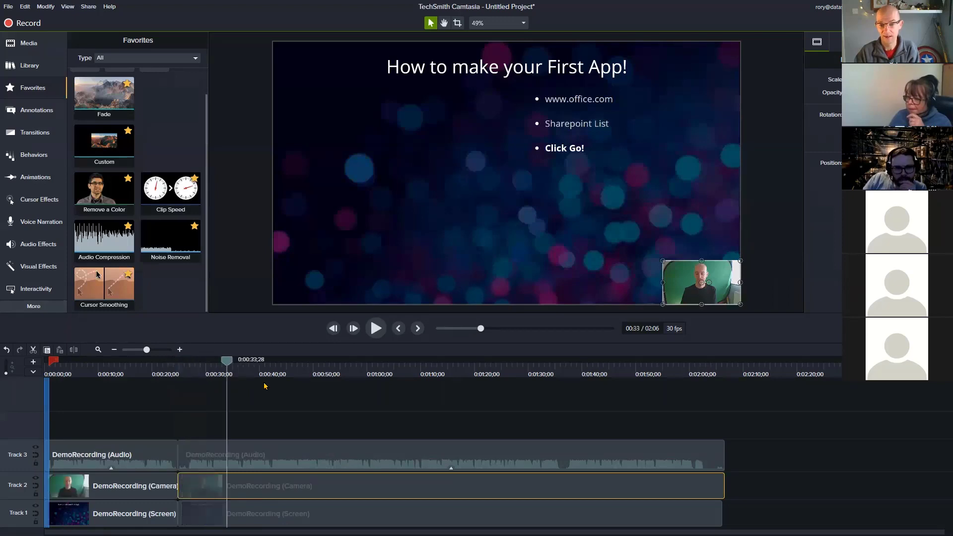
left_click_drag(264, 386, 654, 451)
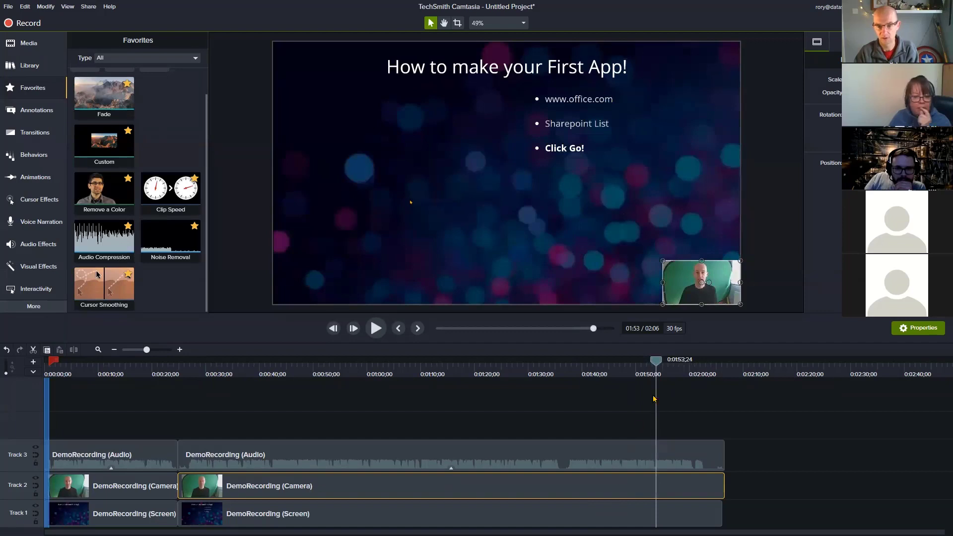
left_click_drag(655, 365, 656, 366)
right_click(656, 365)
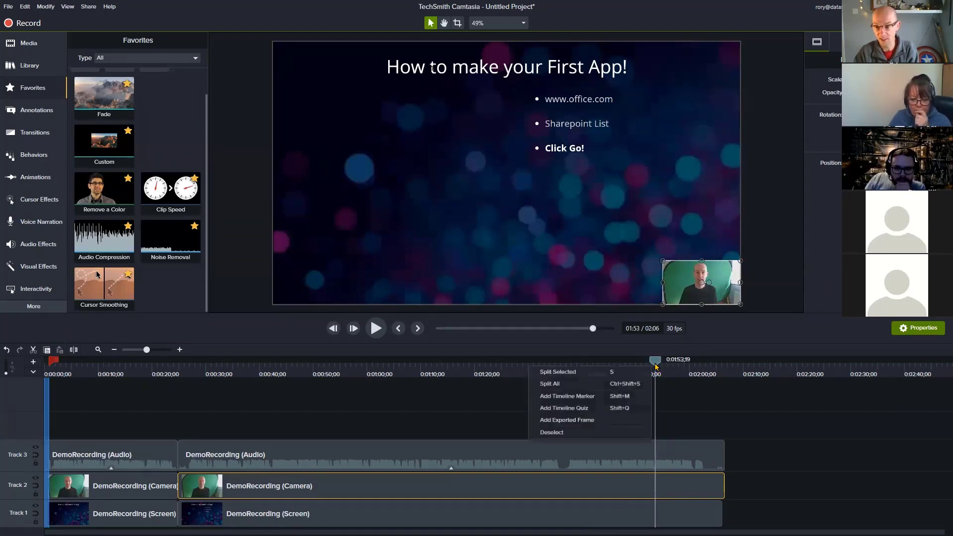
left_click(625, 384)
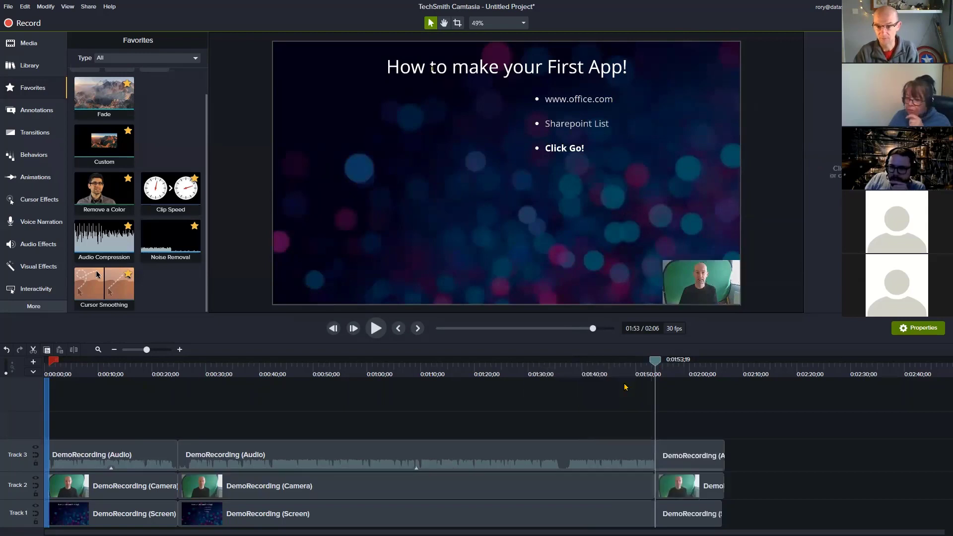
Select all media on Track 2 and apply the Remove a Color effect to its three DemoRecording camera clips.
left_click(552, 485)
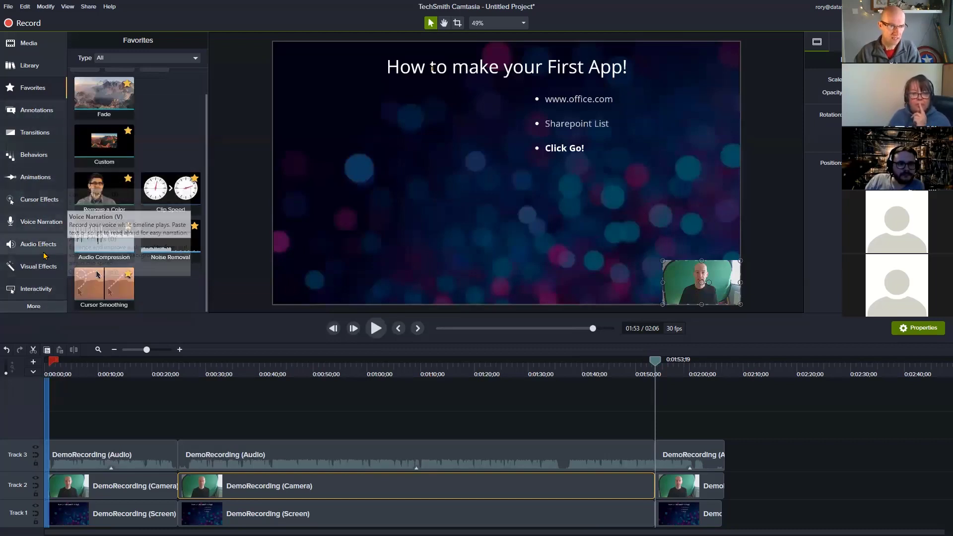
left_click(43, 270)
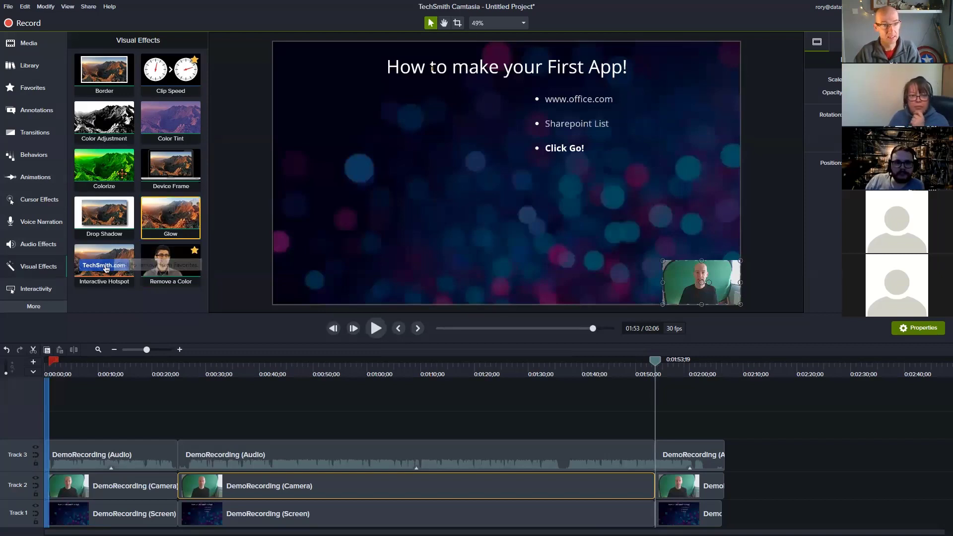
left_click(33, 87)
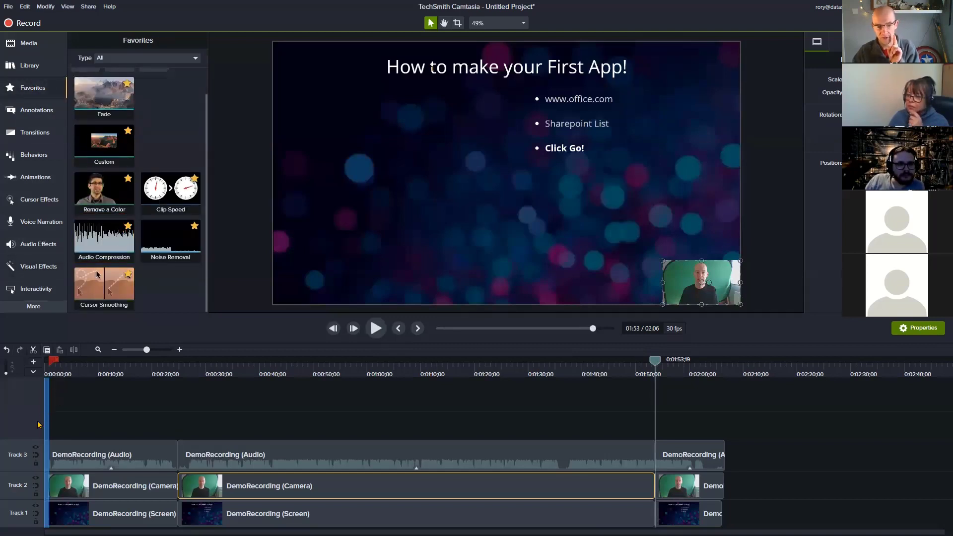
right_click(22, 486)
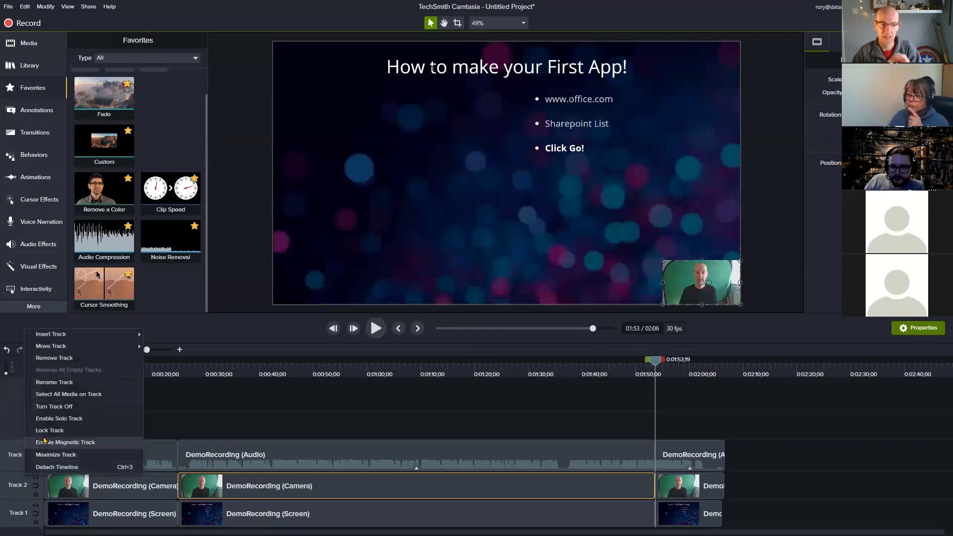
left_click(53, 395)
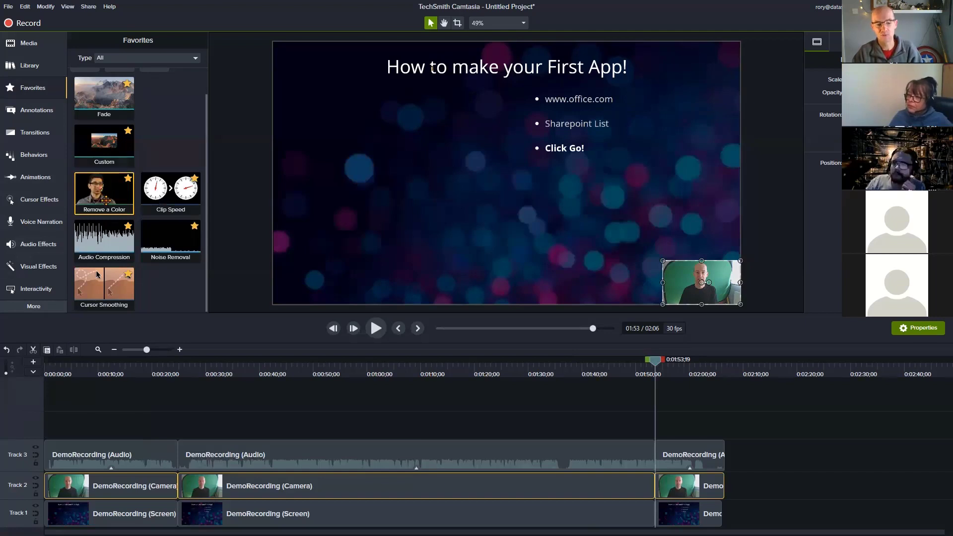
left_click_drag(106, 193, 158, 488)
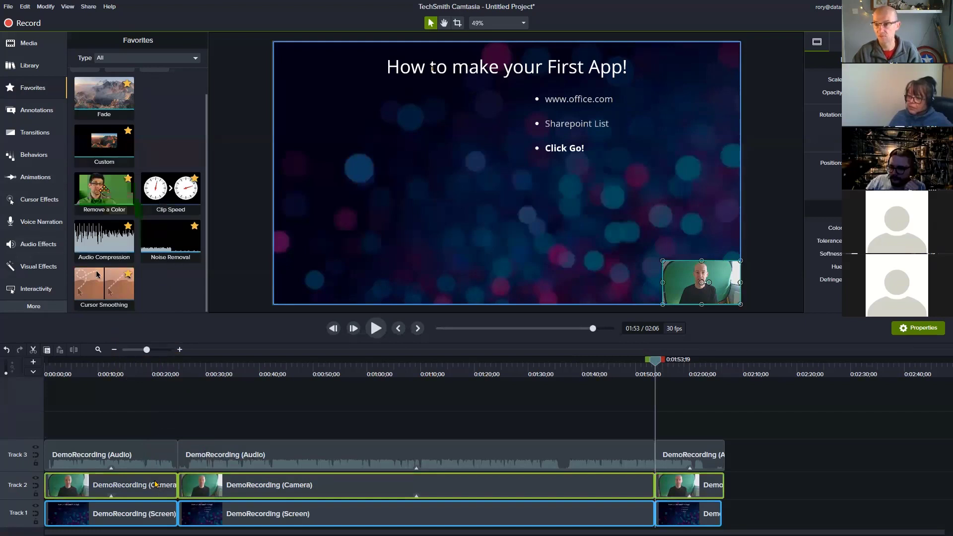
left_click_drag(157, 488, 157, 488)
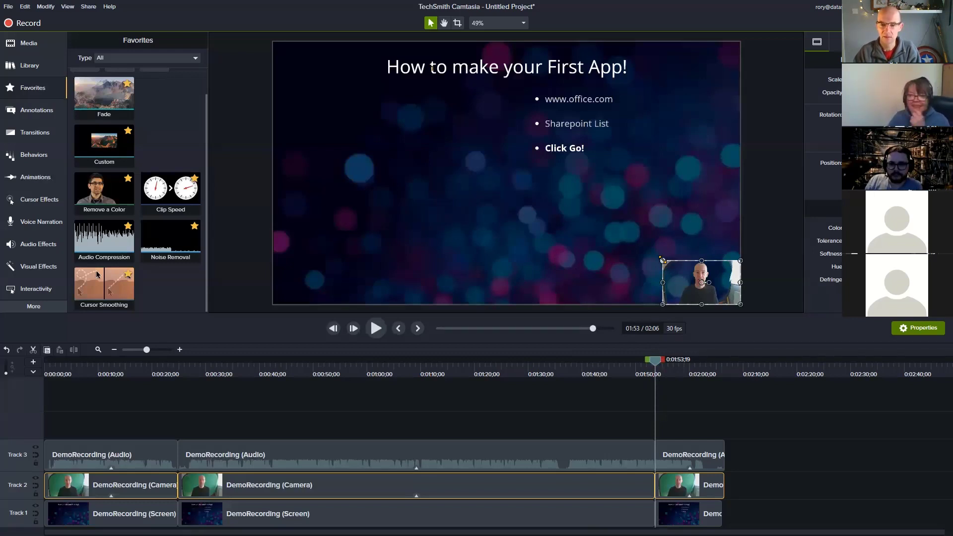
Enlarge the camera video, move it beside the slide's bullet list, and advance the playhead to 0:01:56;18.
left_click_drag(662, 259, 452, 139)
left_click_drag(572, 185, 480, 150)
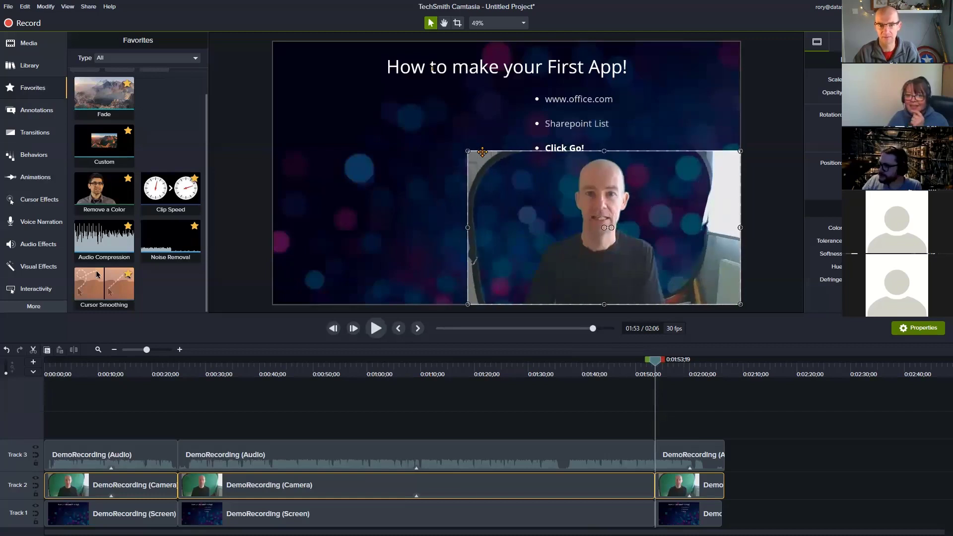
left_click_drag(531, 173, 389, 133)
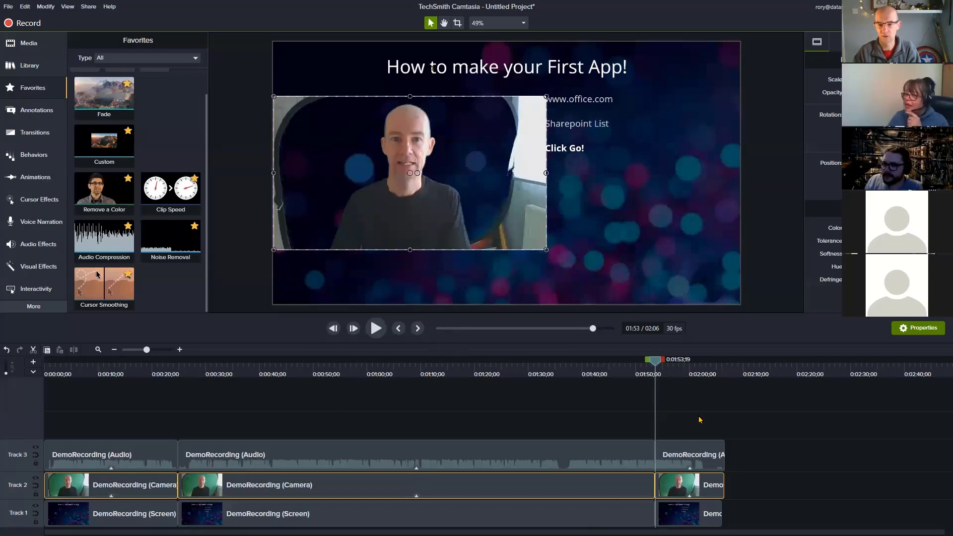
left_click(658, 361)
left_click_drag(657, 361, 670, 366)
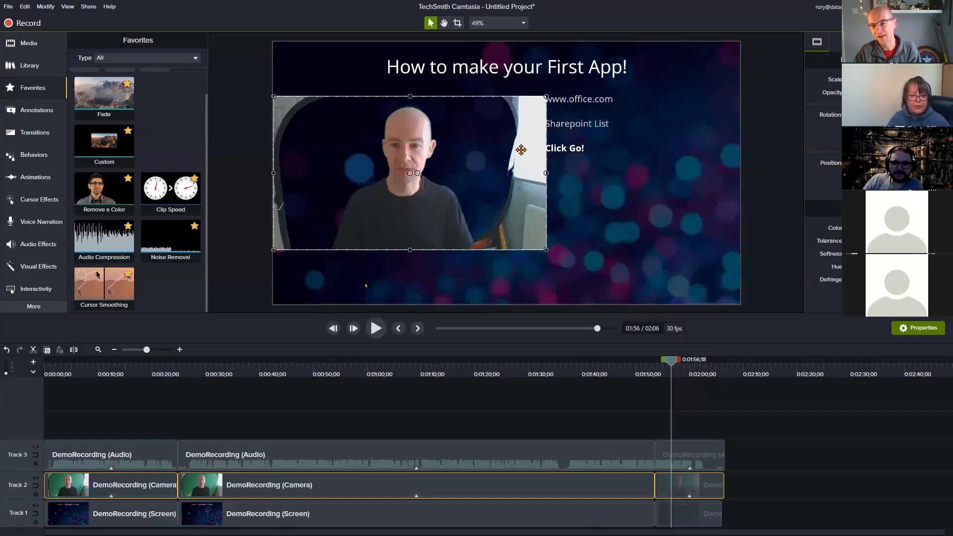
Try the canvas crop and pan modes, and undo the camera video's move and enlargement.
left_click(456, 27)
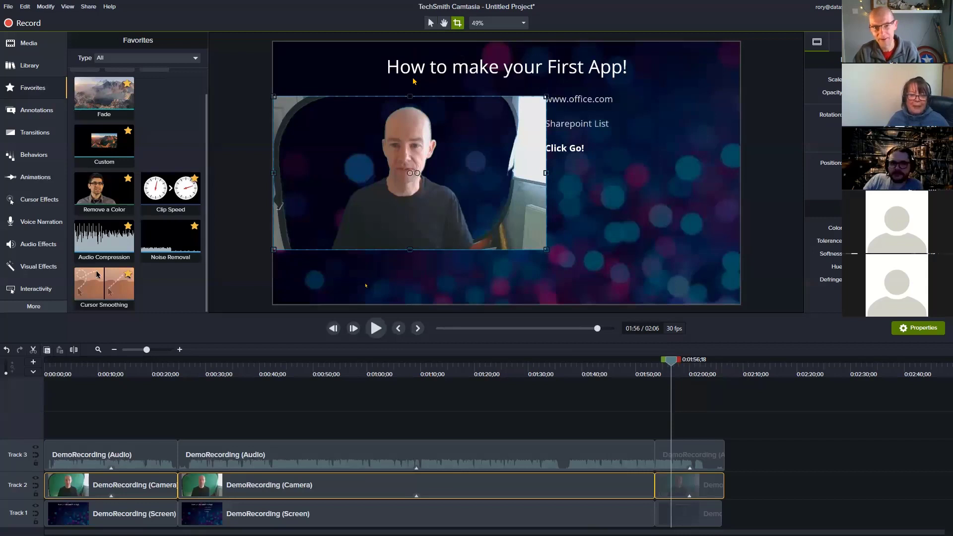
left_click(431, 23)
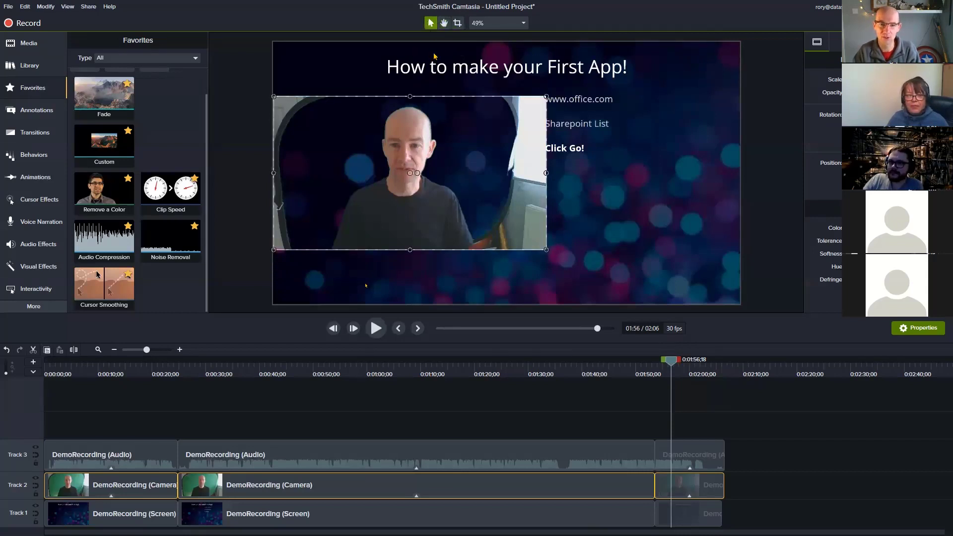
left_click(443, 23)
left_click_drag(424, 159, 468, 170)
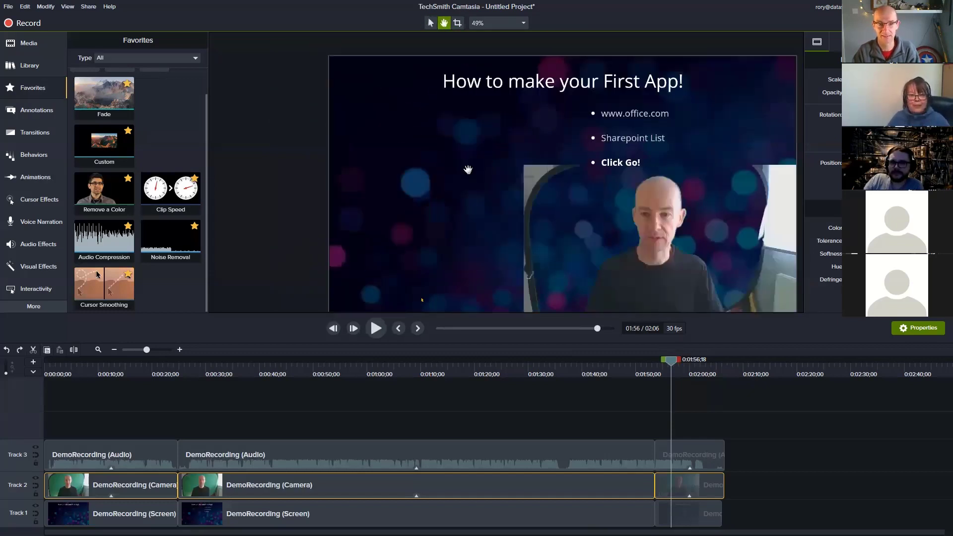
left_click_drag(467, 168, 404, 149)
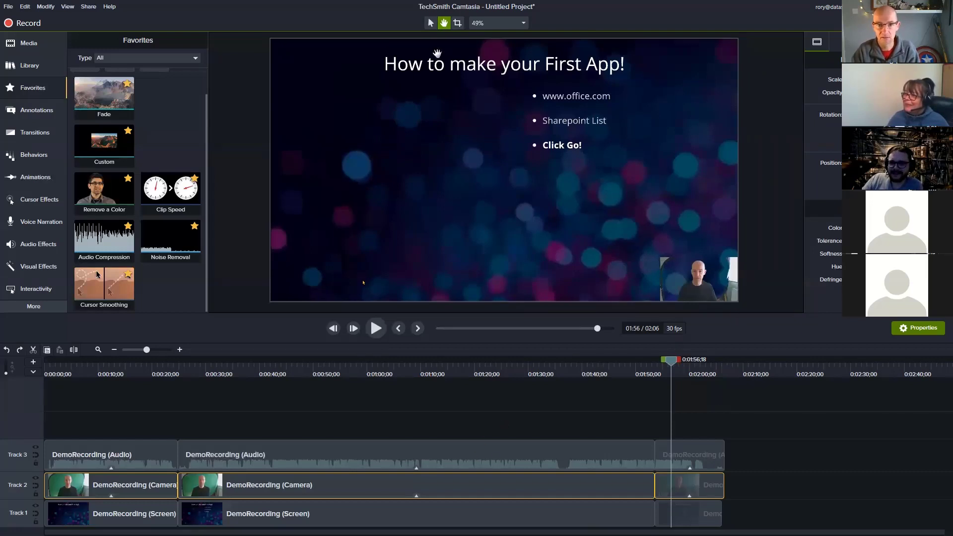
Undo and redo the color removal on the Track 2 camera clips.
left_click(431, 24)
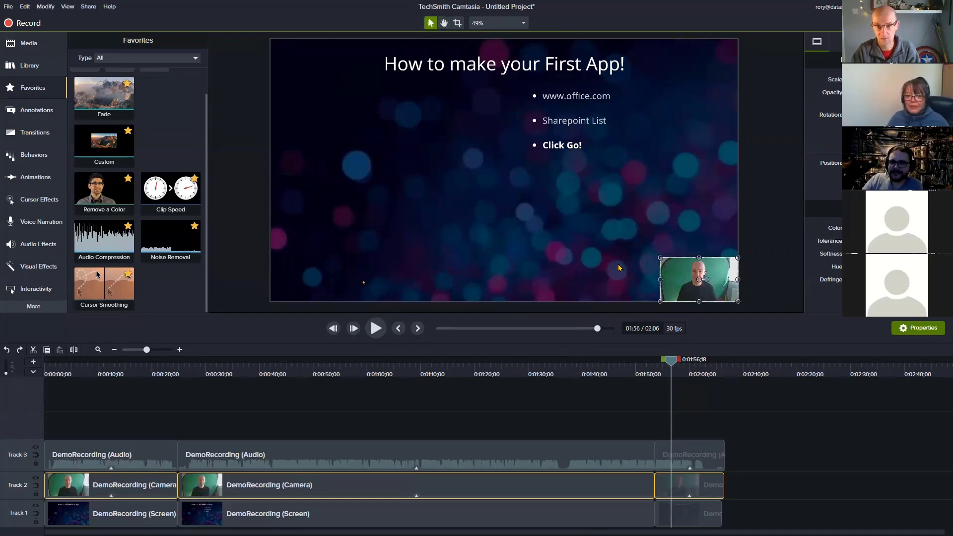
left_click_drag(105, 199, 118, 238)
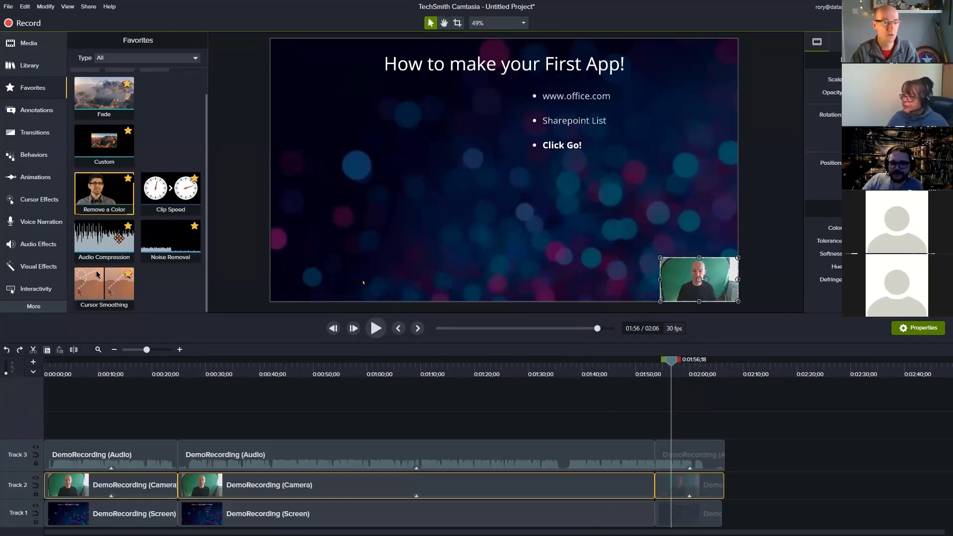
left_click(9, 6)
mouse_move(25, 7)
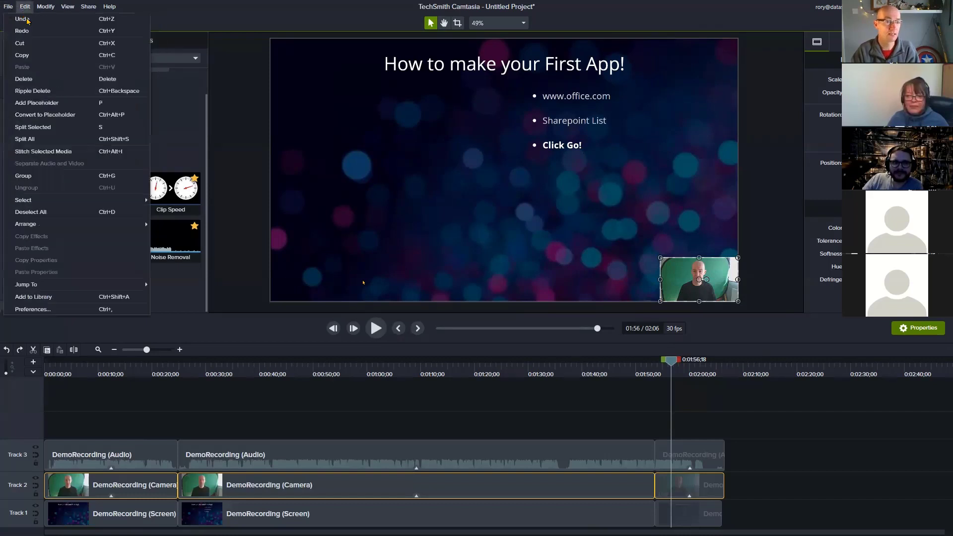
left_click(36, 32)
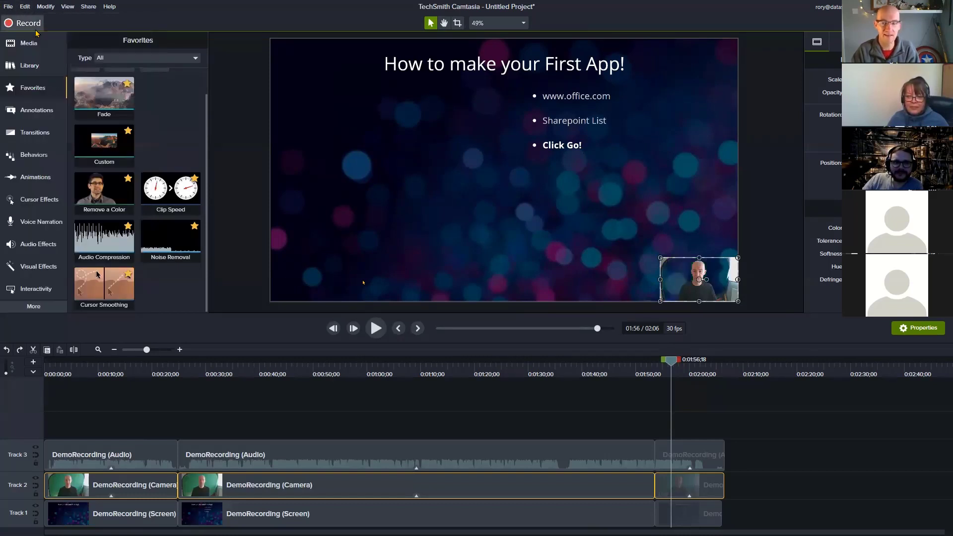
Enlarge the camera video in the slide's lower-left area and crop its sides and top closely around the presenter.
left_click_drag(687, 283, 390, 215)
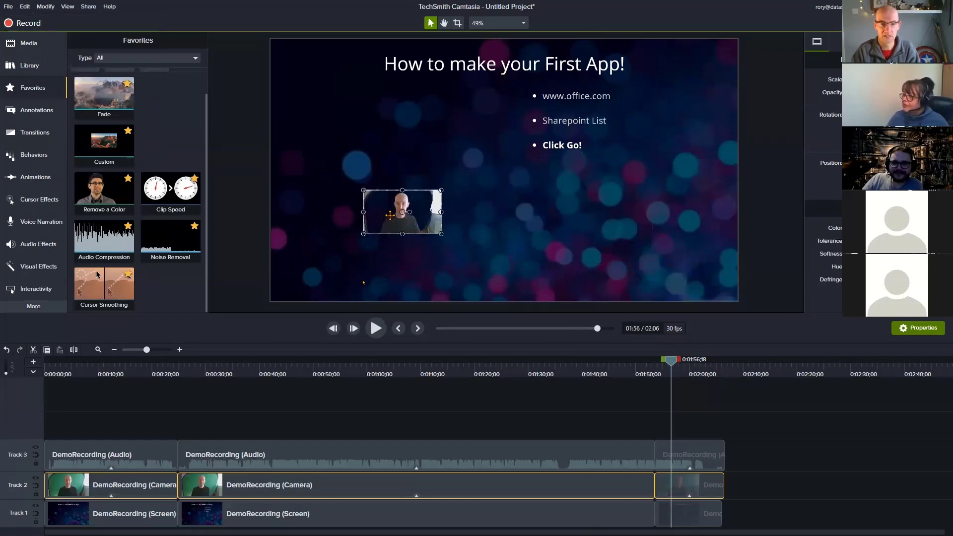
left_click_drag(441, 234, 451, 250)
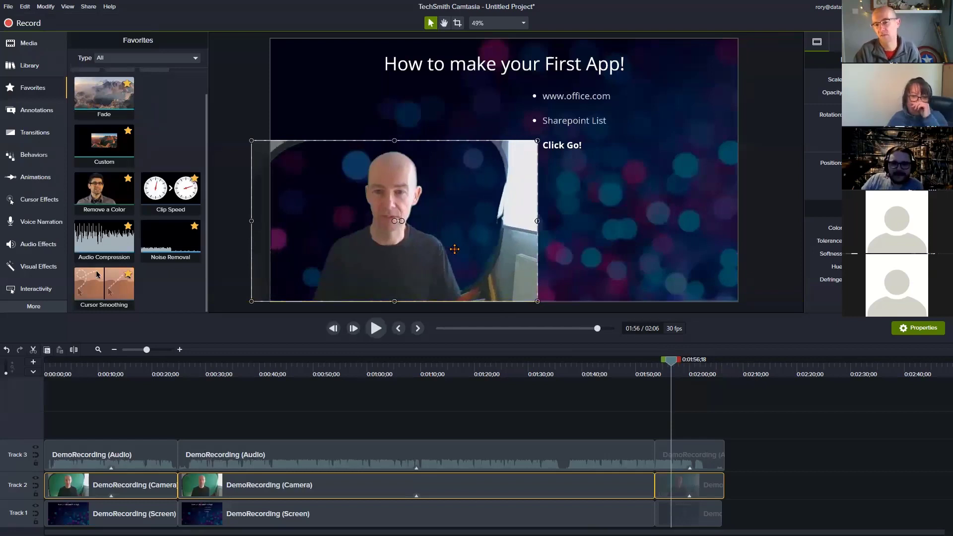
left_click(458, 26)
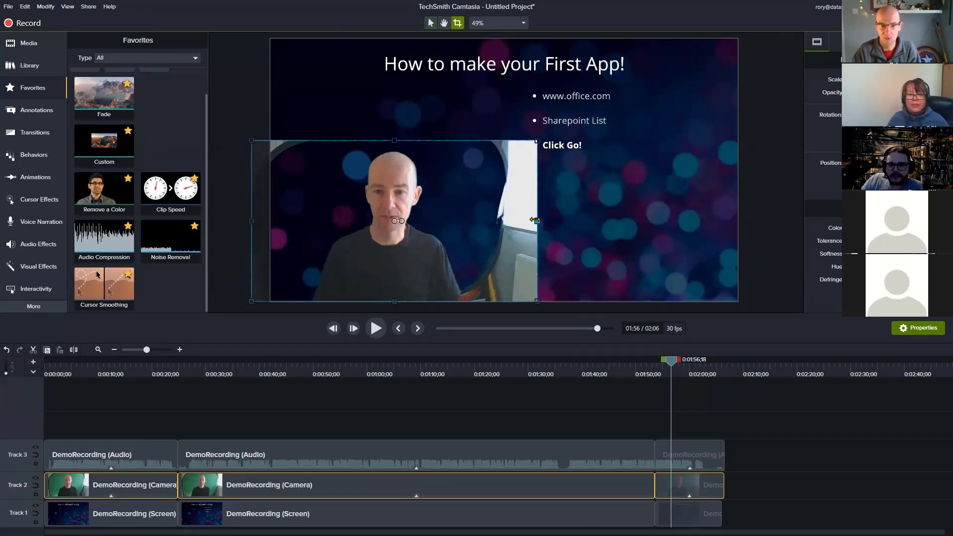
left_click_drag(535, 220, 450, 221)
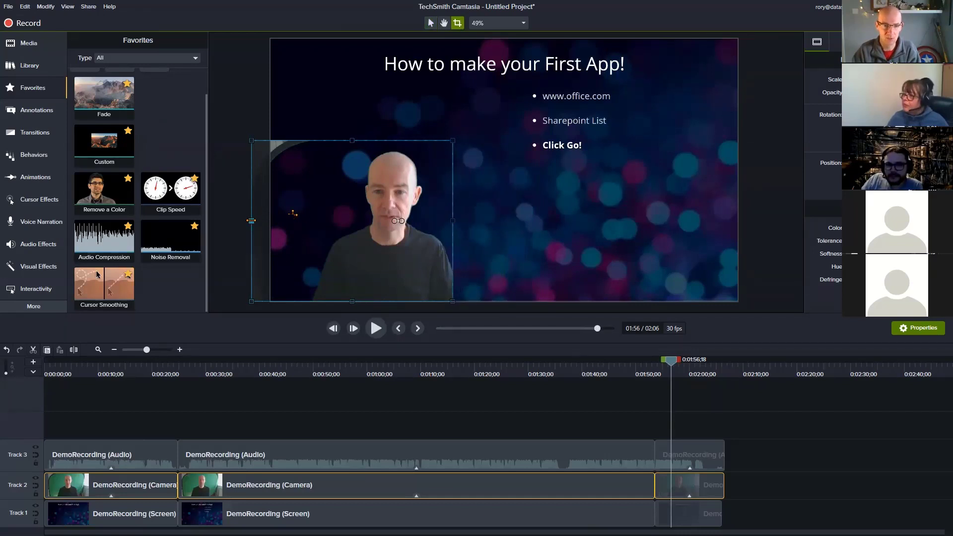
left_click_drag(252, 221, 299, 222)
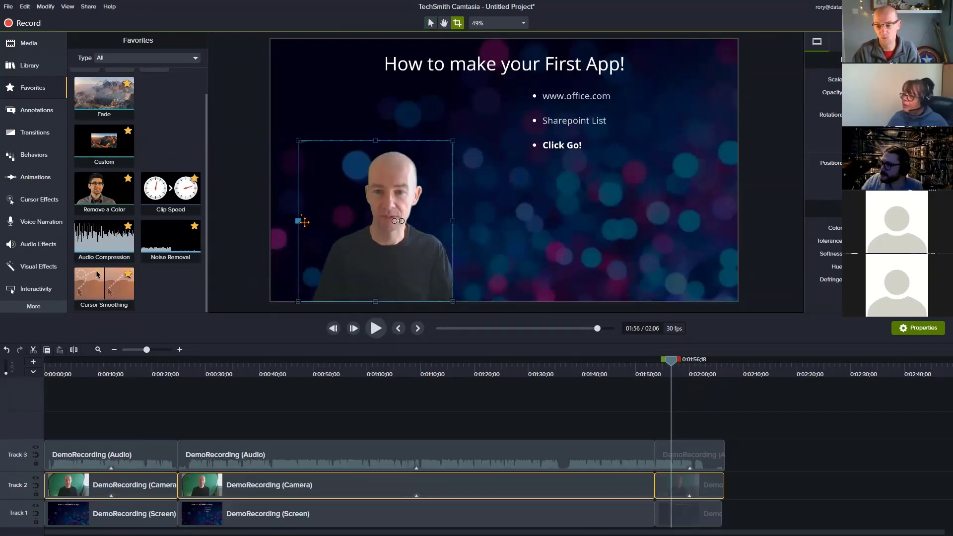
left_click_drag(375, 141, 376, 147)
left_click_drag(418, 228, 409, 227)
left_click_drag(445, 223, 451, 223)
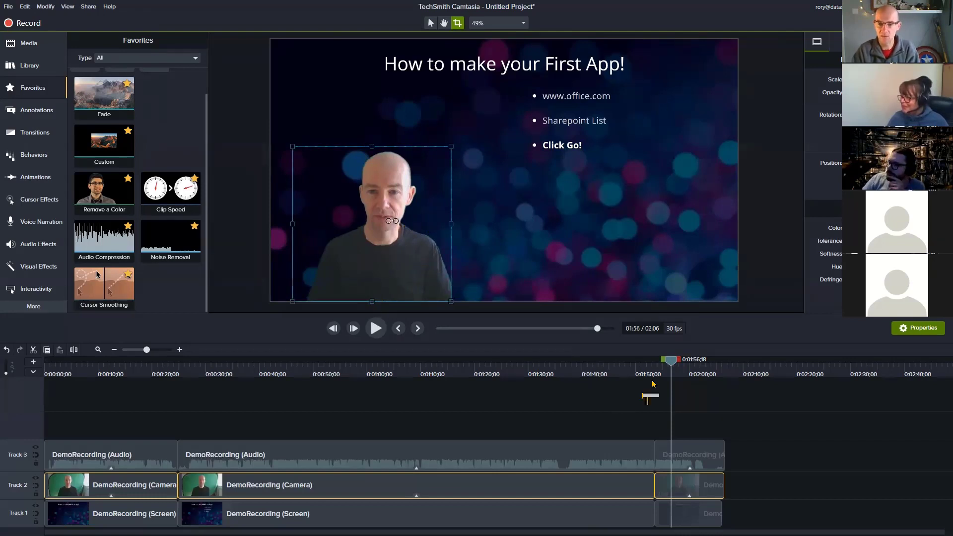
Scrub the timeline between about 0:00:33 and 0:01:55 to check the cropped camera video over the slides and screen demo.
left_click_drag(671, 361, 638, 361)
left_click(553, 369)
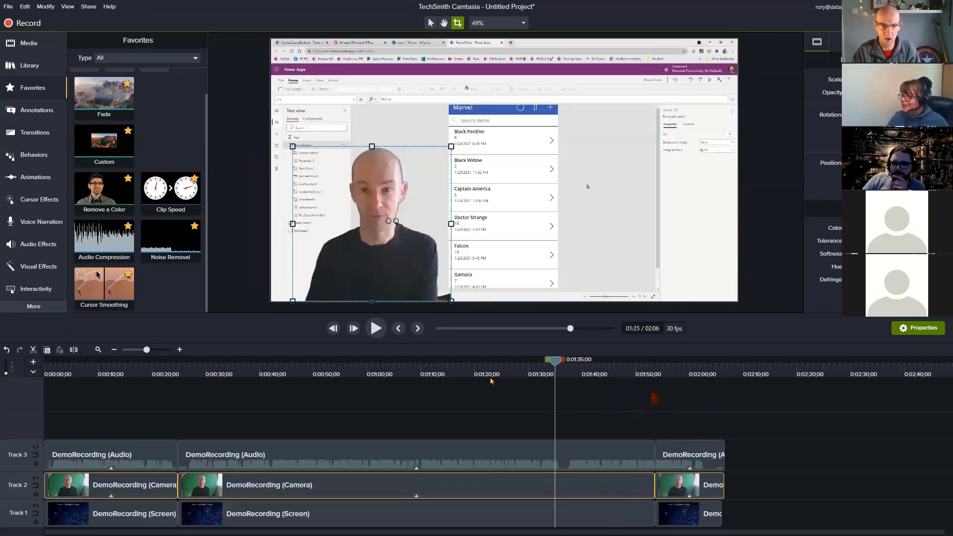
left_click(329, 369)
left_click(264, 369)
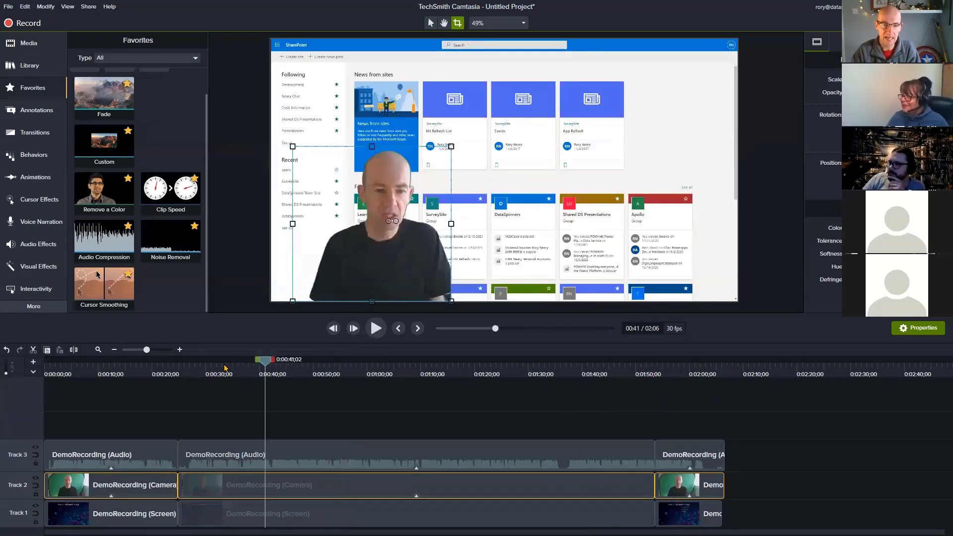
left_click(196, 368)
left_click_drag(104, 381, 666, 484)
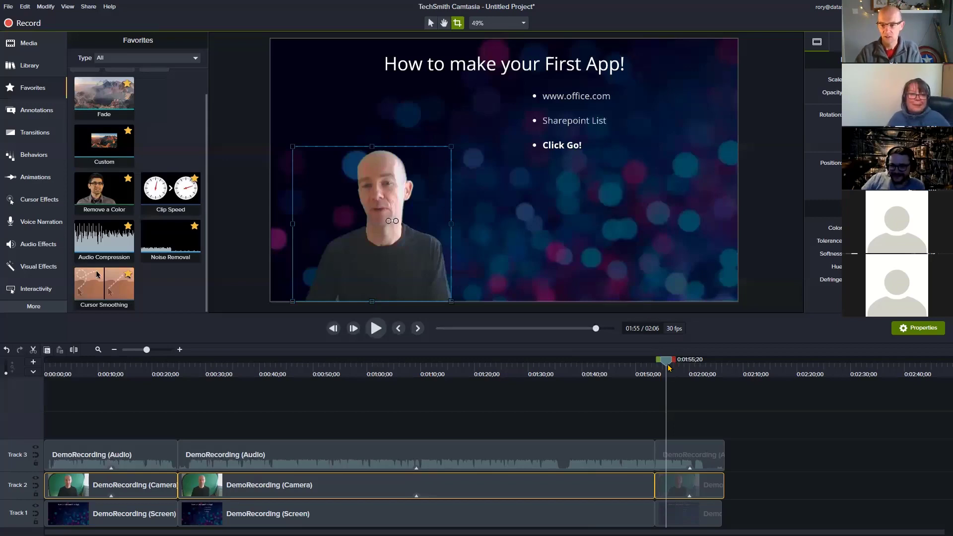
left_click_drag(668, 360, 255, 403)
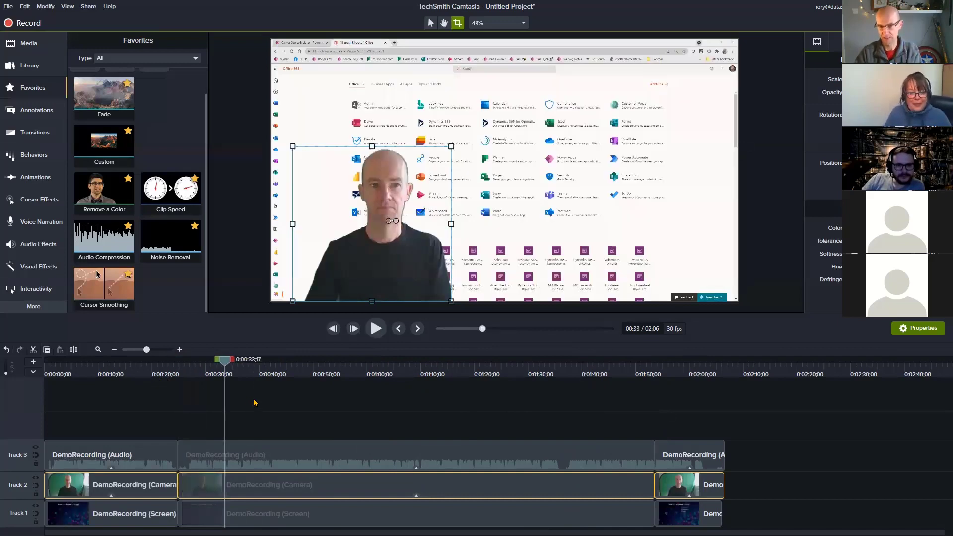
Scrub the timeline around 0:00:37 and delete the middle camera clip from Track 2 over the screen demo.
left_click(257, 375)
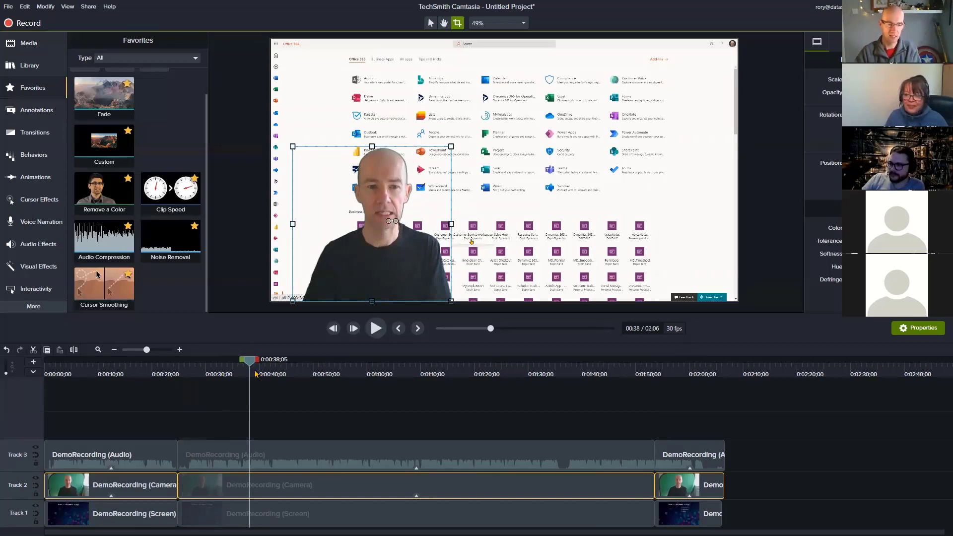
left_click(159, 362)
left_click_drag(159, 363, 247, 365)
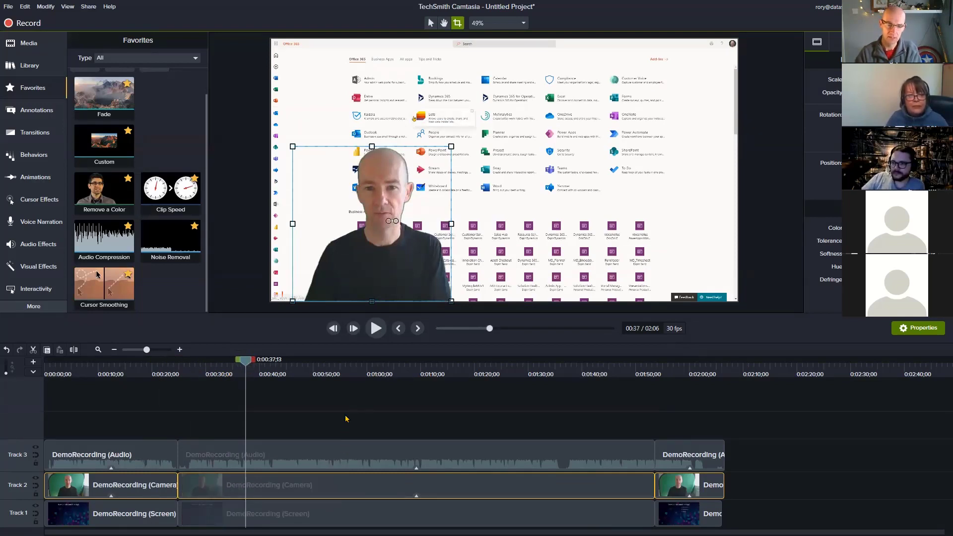
left_click(339, 485)
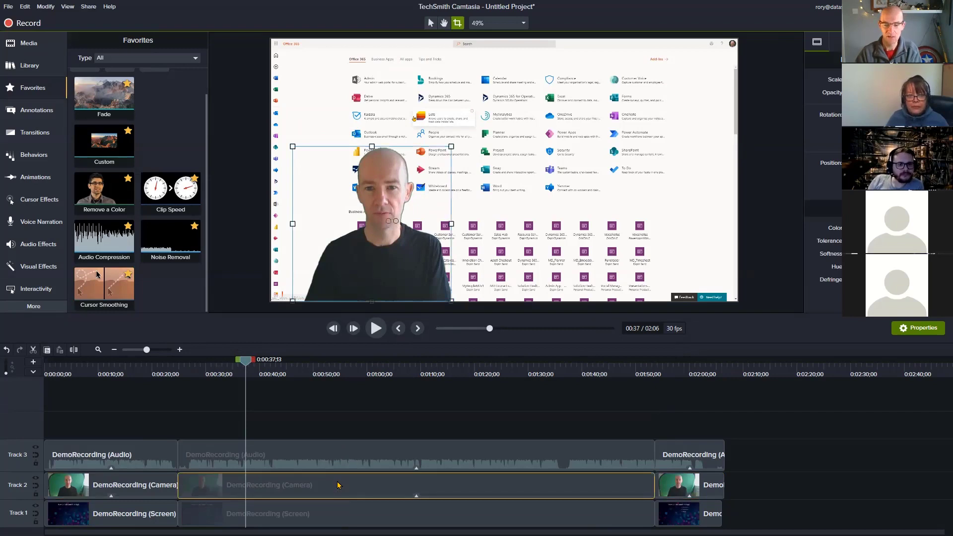
key("Delete")
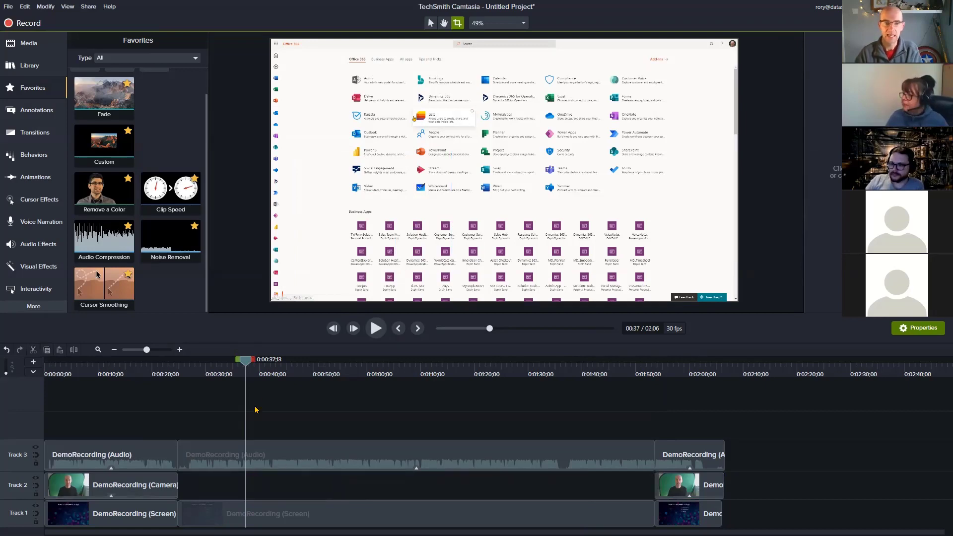
Browse the available transitions and add the favourite Fade transition to both ends of the first Track 2 camera clip.
left_click_drag(247, 362, 148, 497)
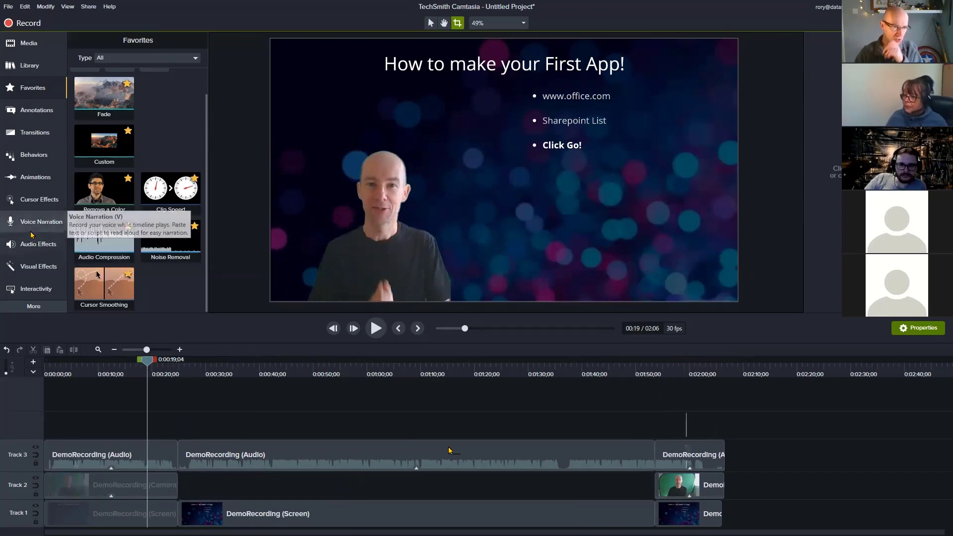
left_click(22, 134)
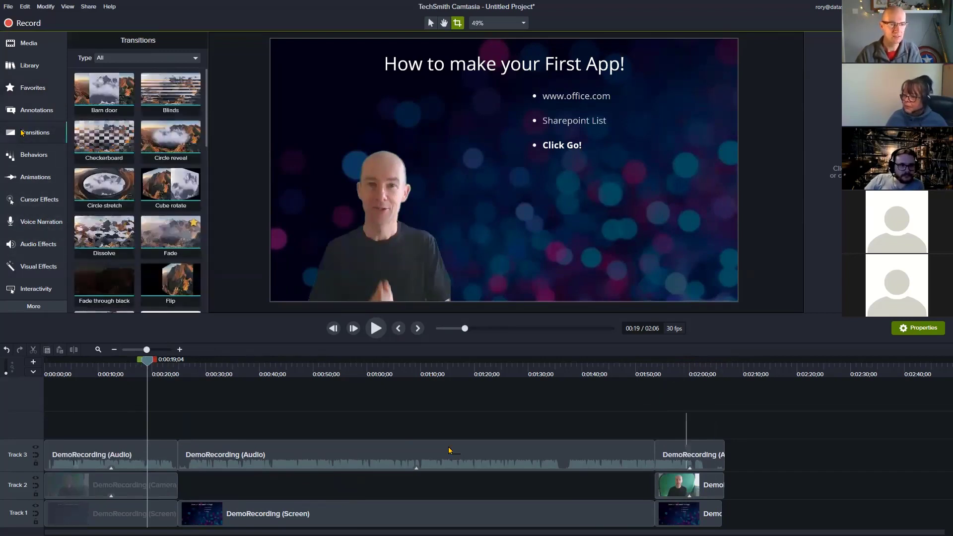
scroll(127, 149, "down", 1)
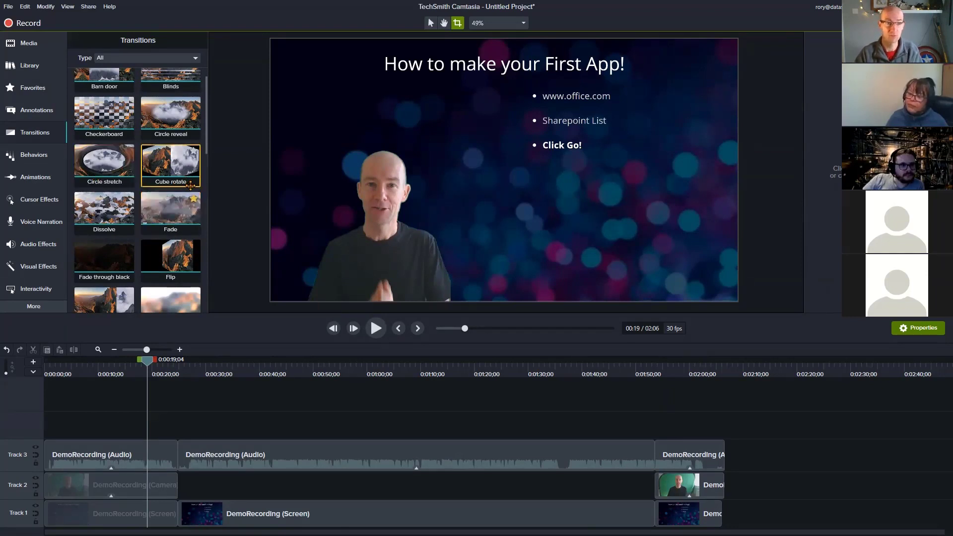
scroll(132, 191, "down", 3)
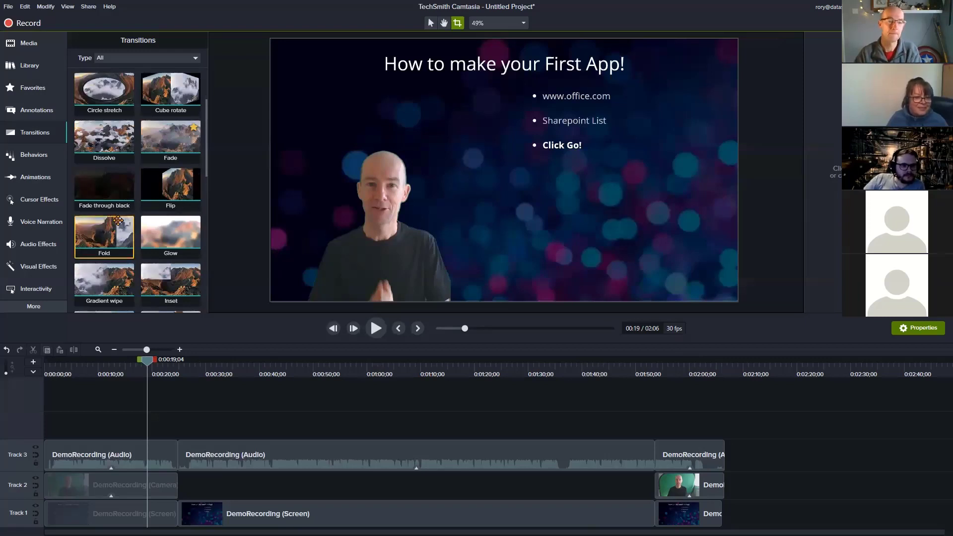
left_click(33, 87)
scroll(98, 303, "up", 2)
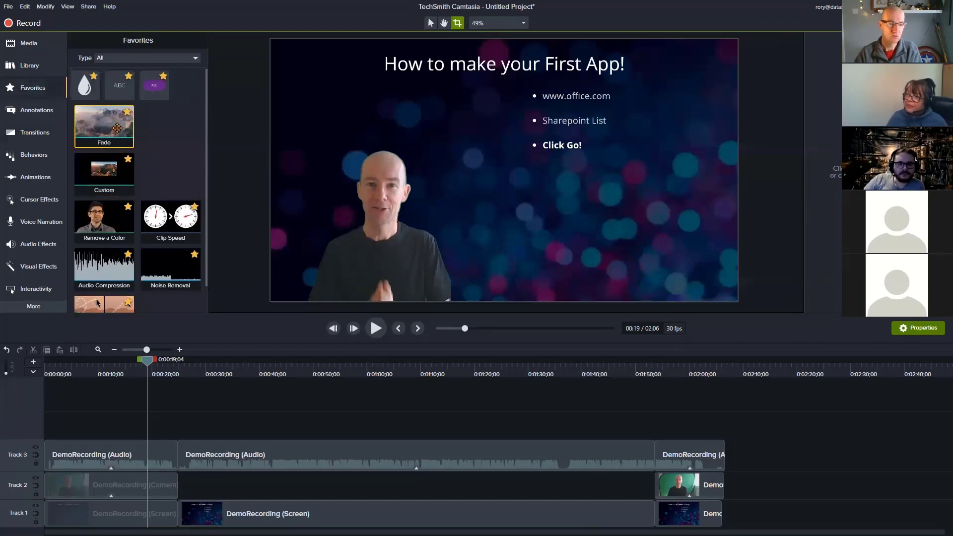
left_click_drag(105, 124, 121, 492)
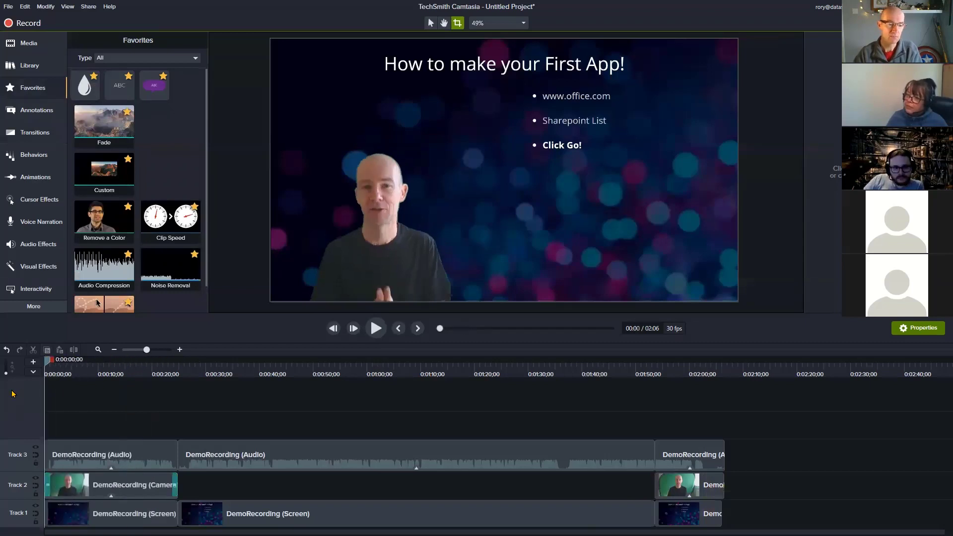
Play the opening seconds twice from the start to check the camera fade-in, and scrub to about 0:00:12.
left_click(333, 328)
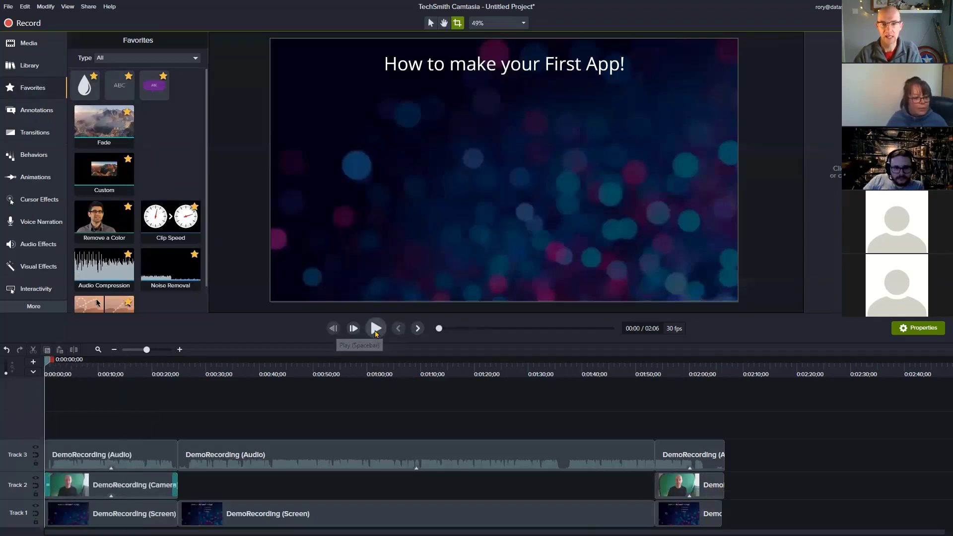
left_click(376, 332)
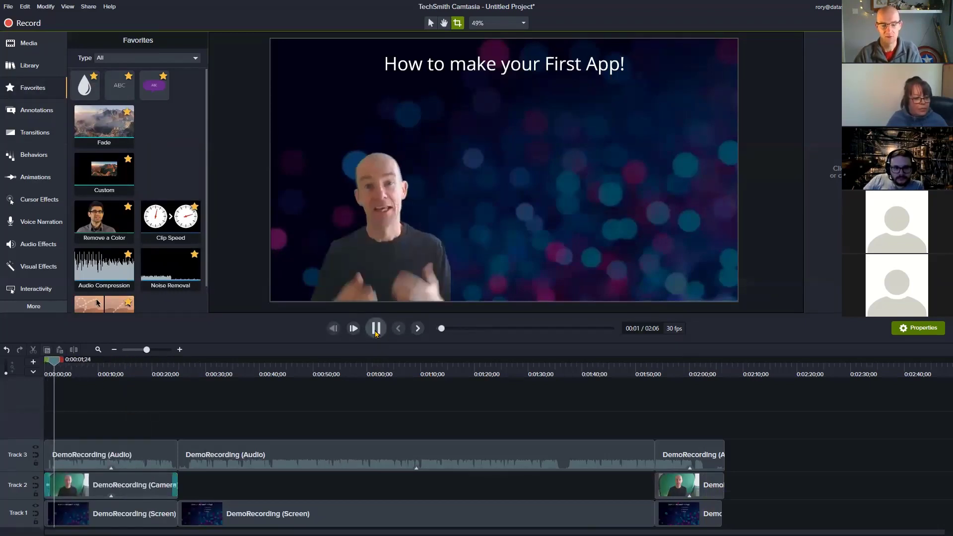
left_click(376, 328)
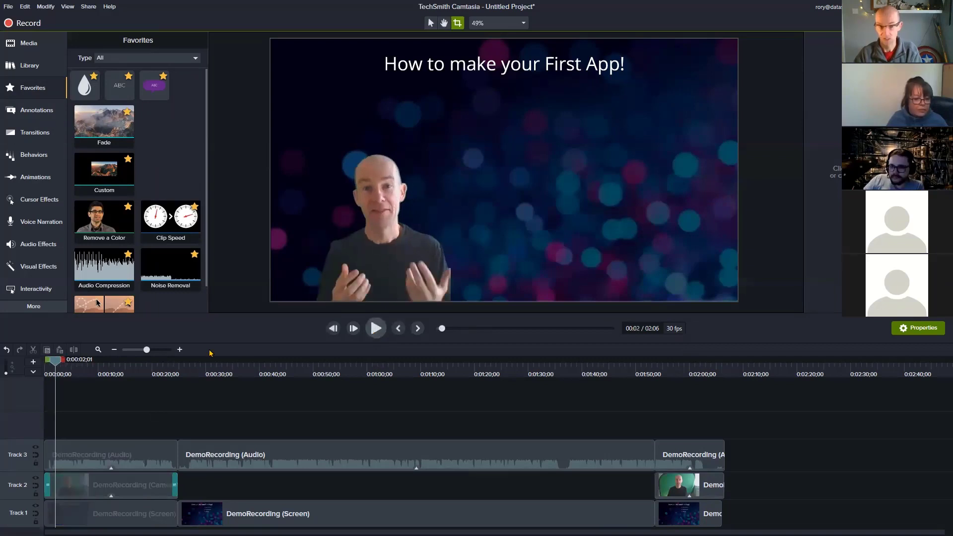
left_click_drag(56, 359, 46, 361)
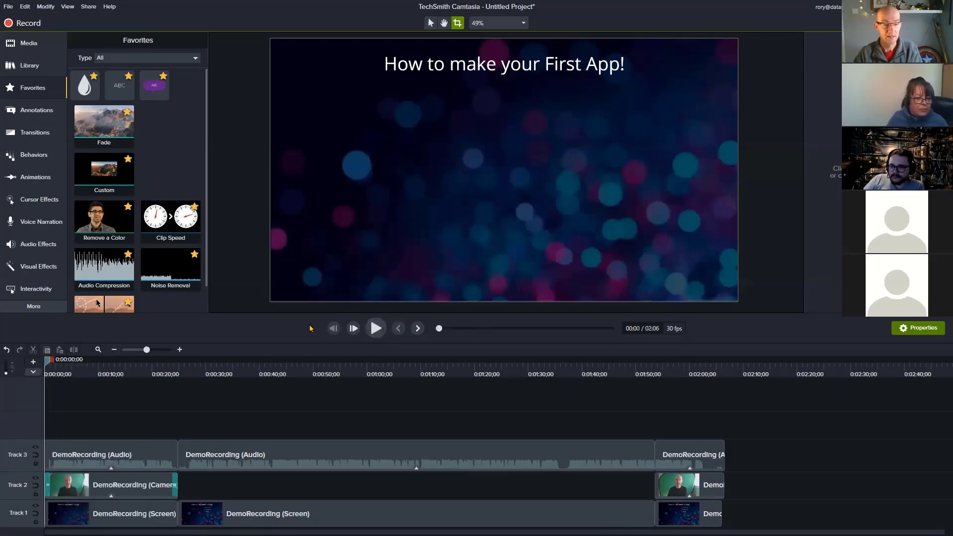
left_click(376, 329)
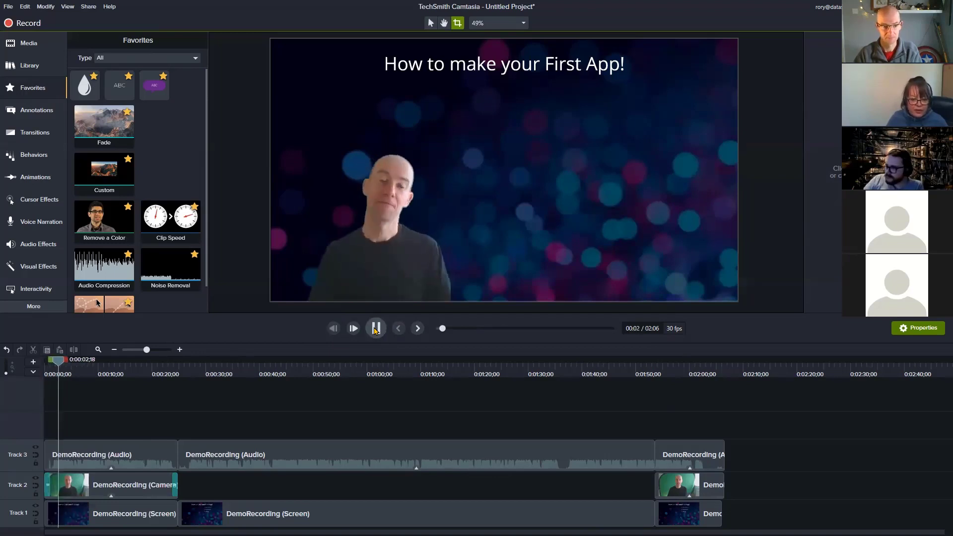
left_click(375, 329)
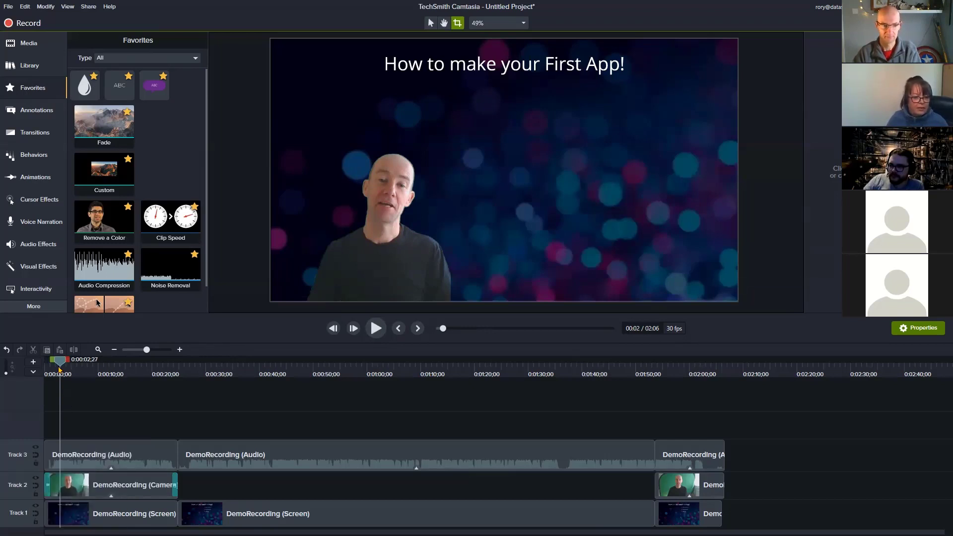
left_click_drag(60, 364, 111, 384)
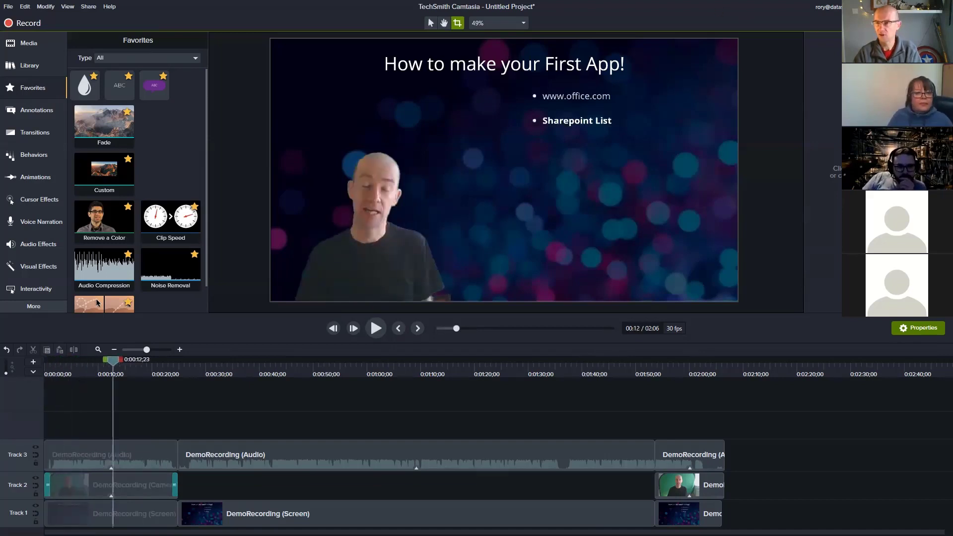
Switch to the Lvl 100 Camtasia slides in the browser, show them full screen and advance past the Splitting Media bullet.
key("alt+Tab")
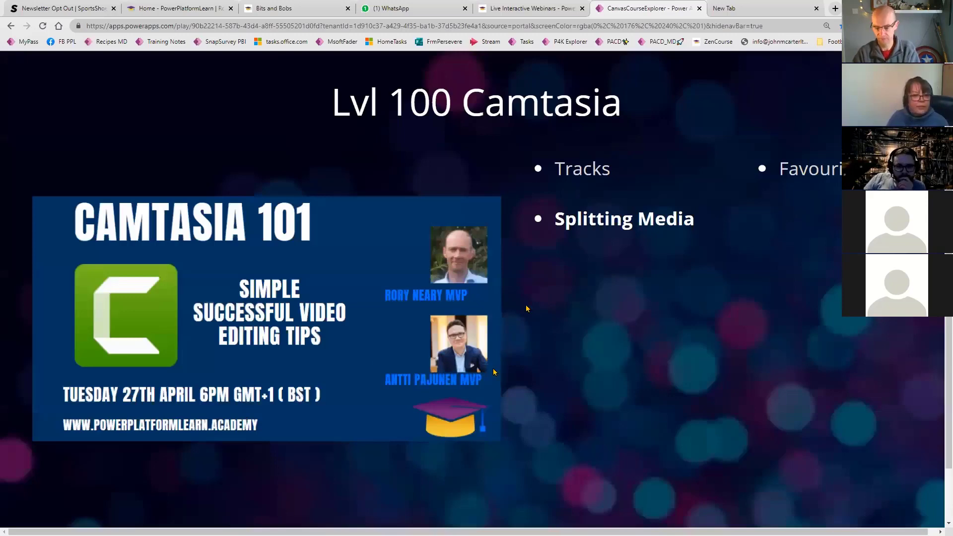
key("F11")
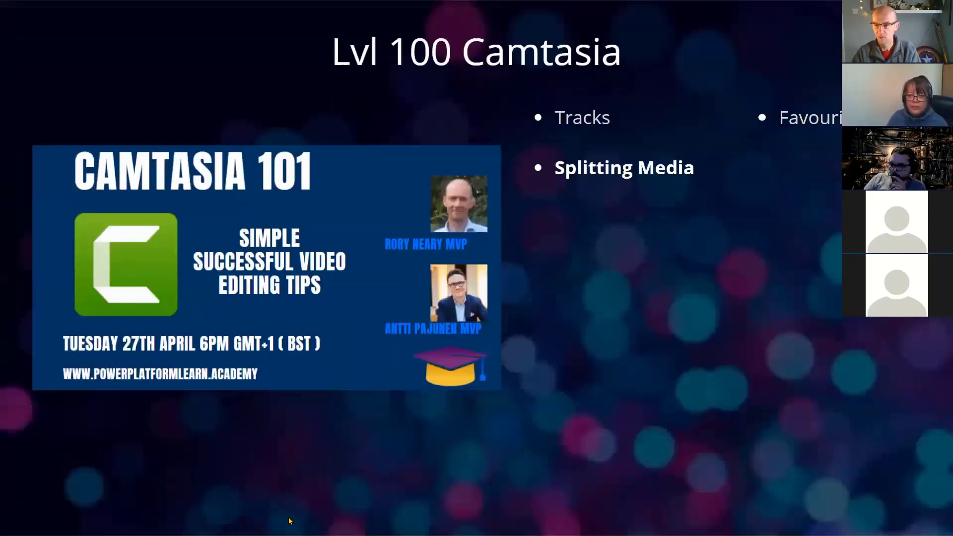
key("Right")
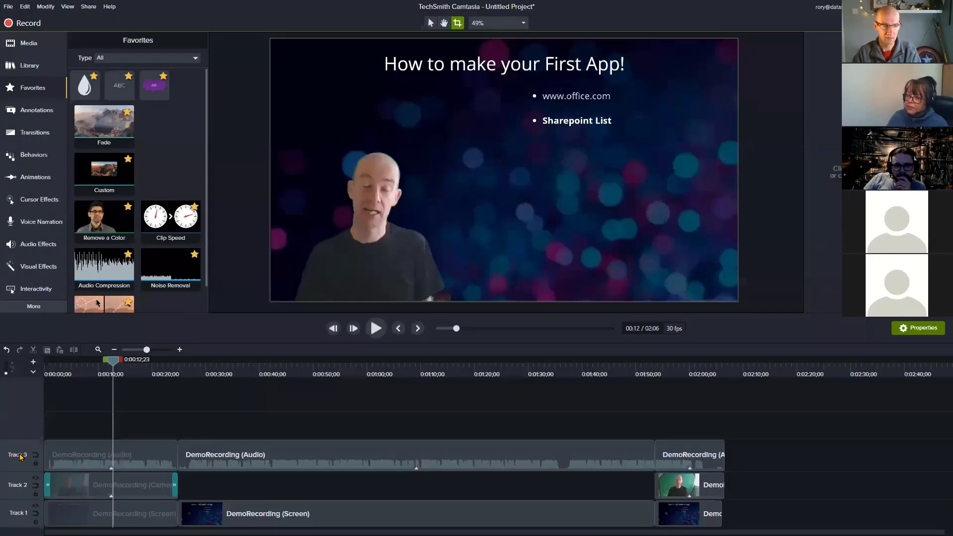
Select all the audio clips on Track 3 together, ending with only the middle audio clip selected.
right_click(21, 456)
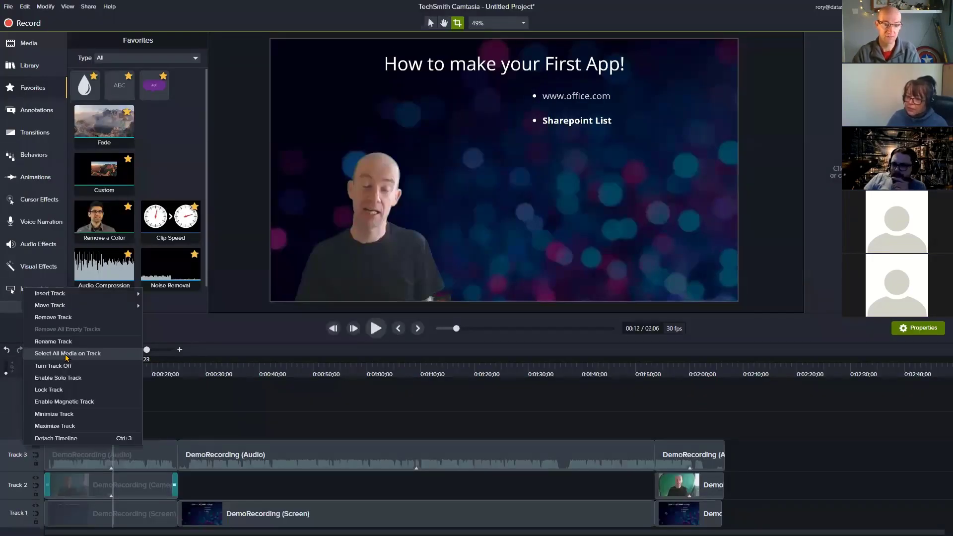
left_click(67, 358)
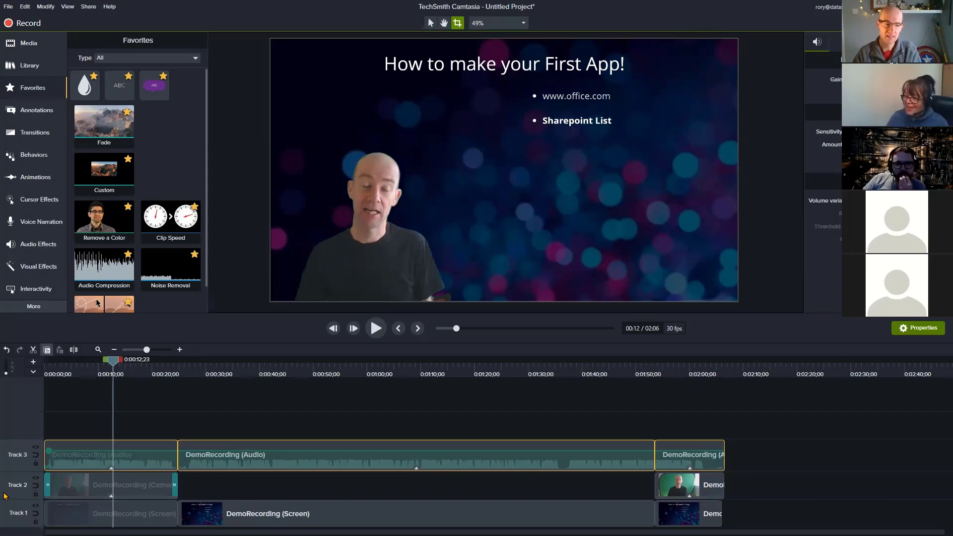
left_click_drag(74, 451, 76, 451)
left_click(84, 456)
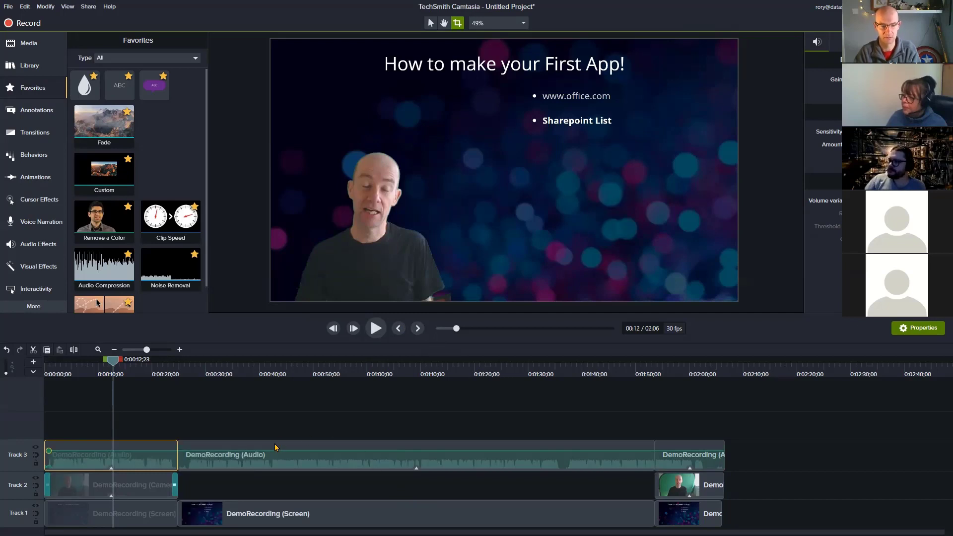
right_click(12, 448)
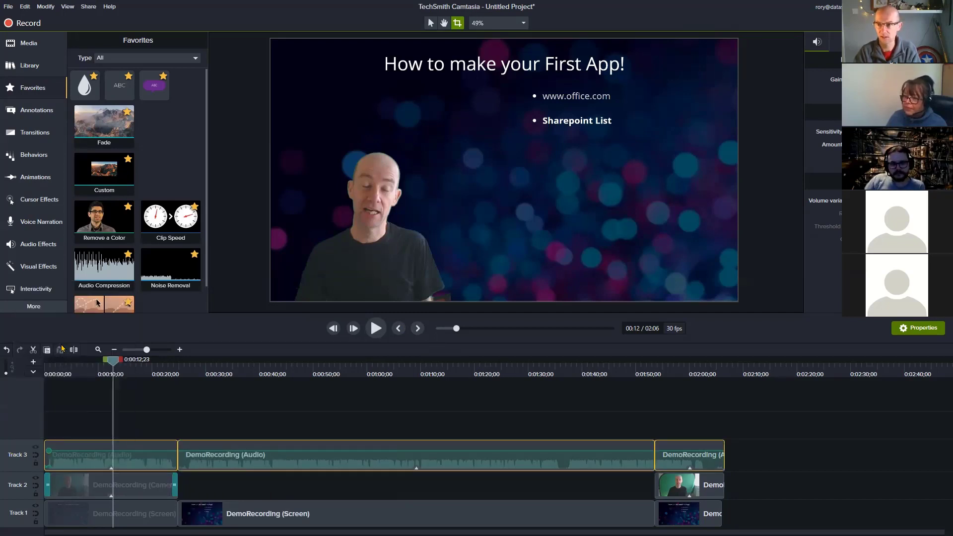
left_click(64, 347)
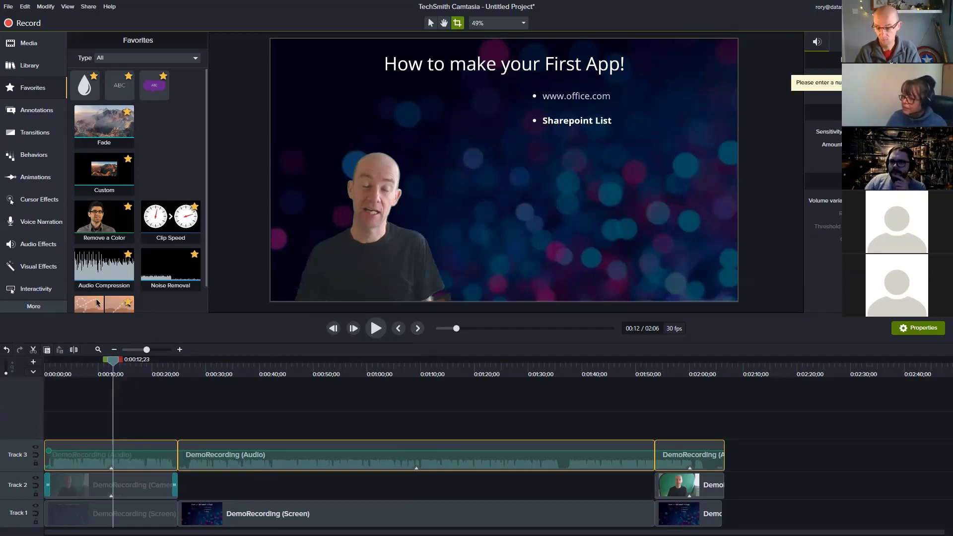
left_click(618, 459)
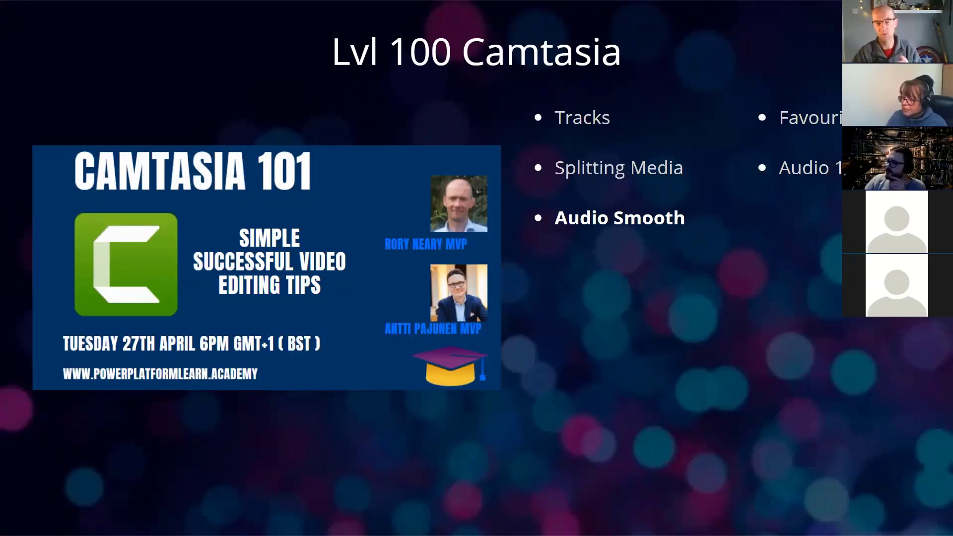
Advance the Lvl 100 Camtasia slide through the Fading Audio/Video and Silence Audio bullets and switch between the slides and Camtasia.
key("Right")
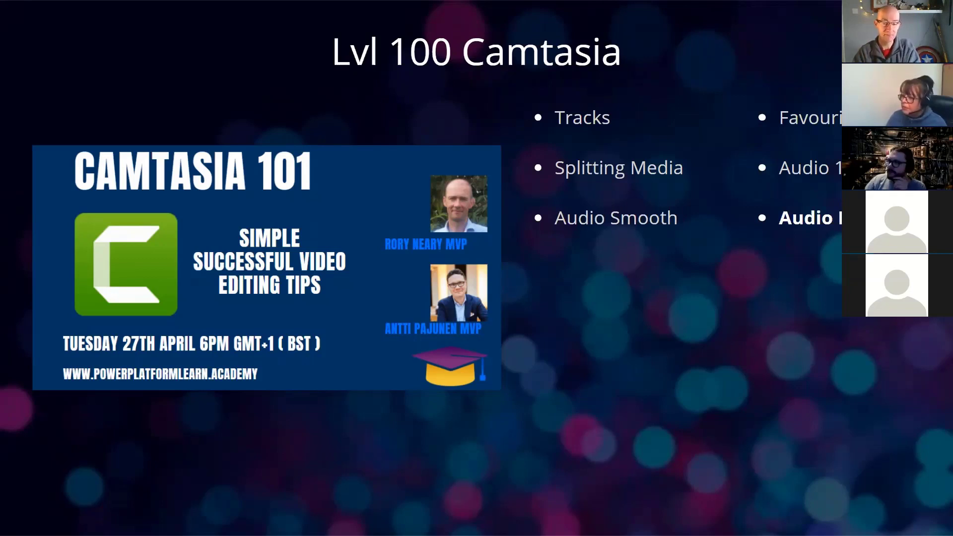
key("Right")
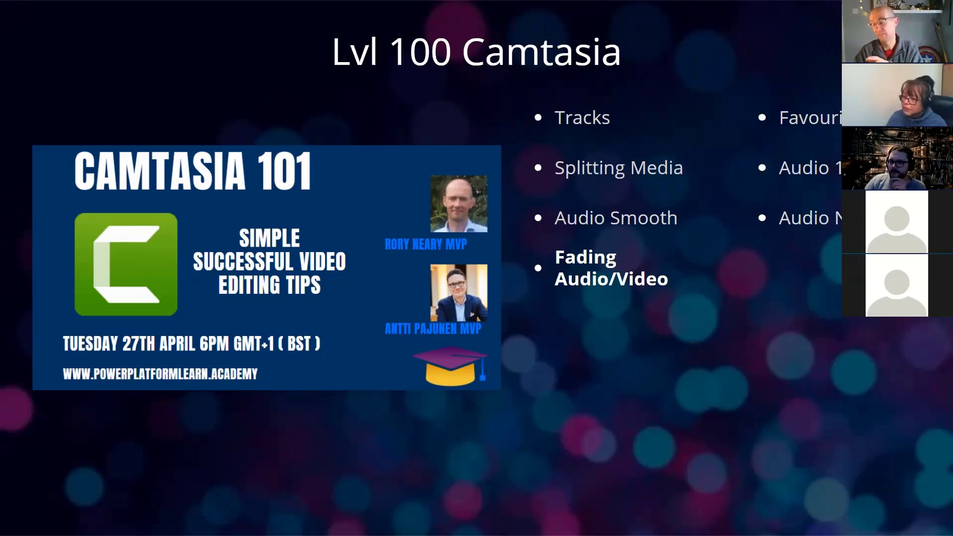
key("Right")
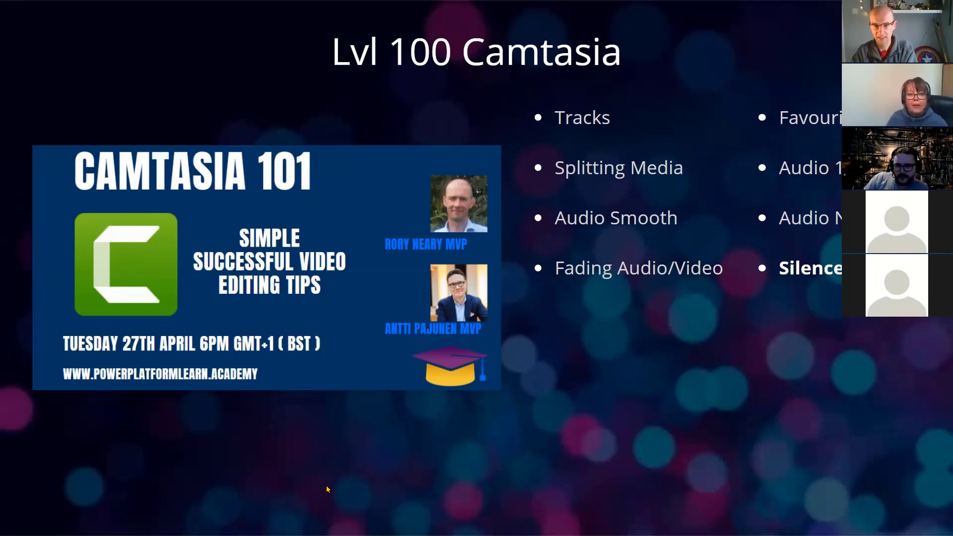
key("Escape")
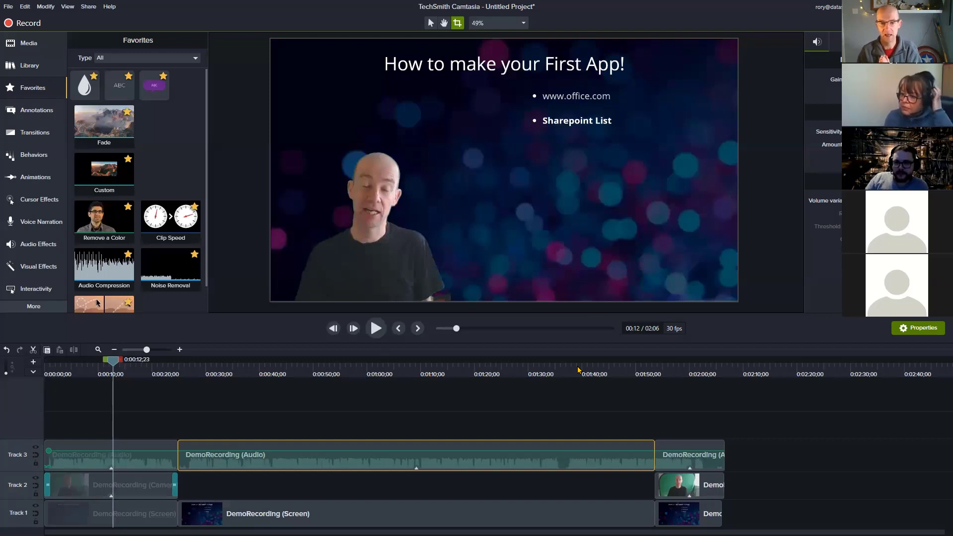
key("alt+Tab")
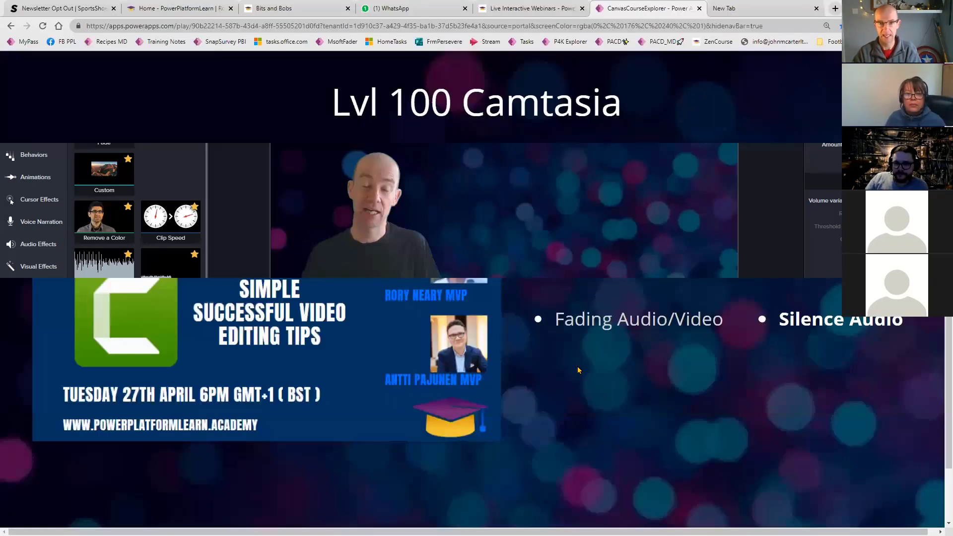
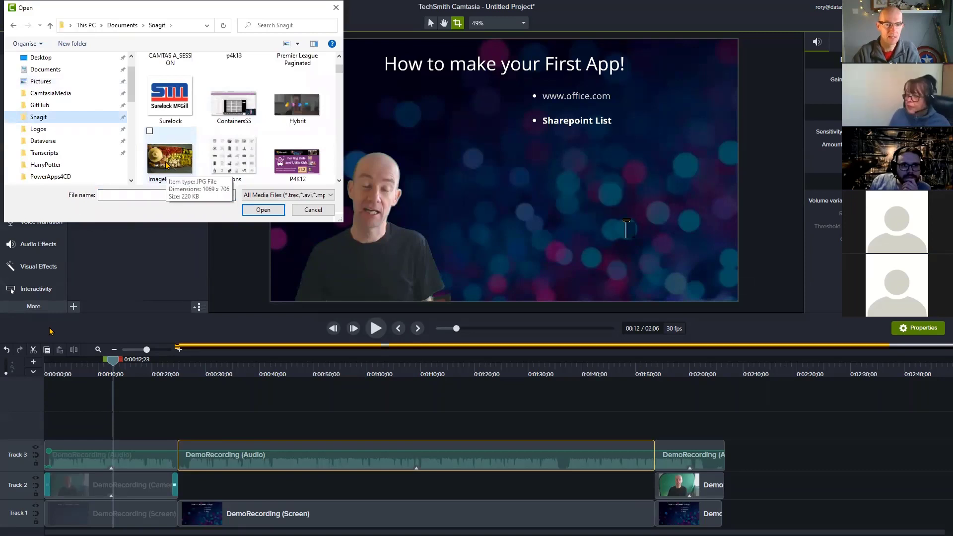
Import the PowerFXIsComing image from the Snagit folder into the media bin.
left_click_drag(340, 70, 341, 76)
scroll(173, 130, "down", 1)
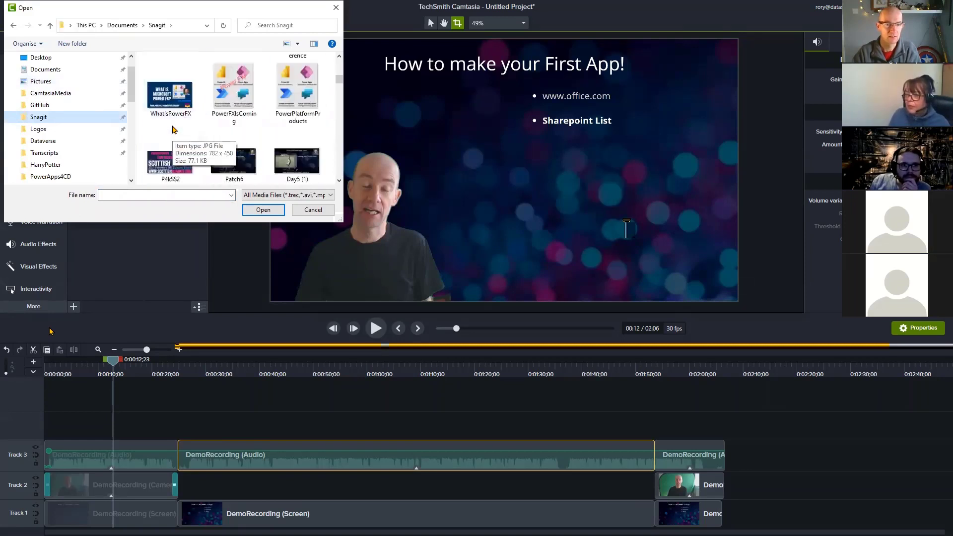
scroll(228, 107, "down", 1)
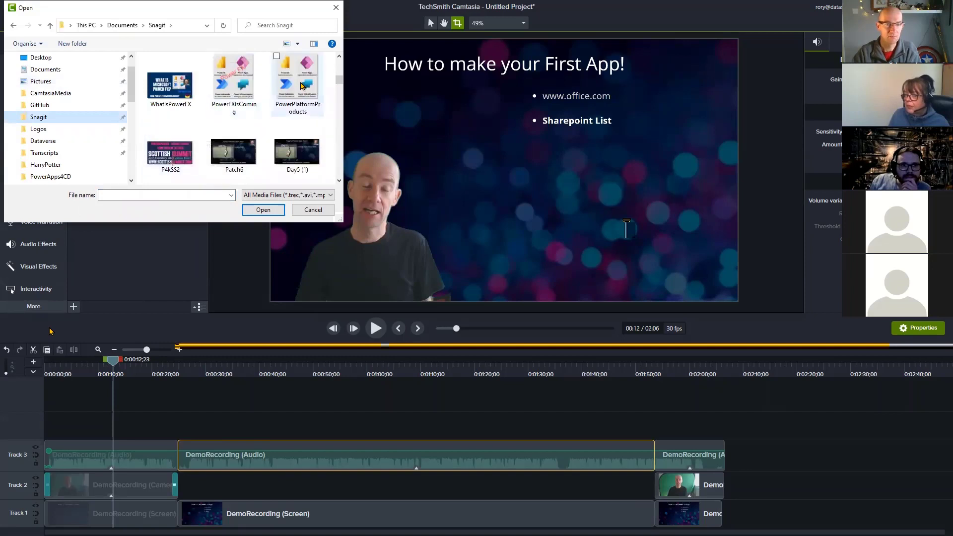
left_click(233, 94)
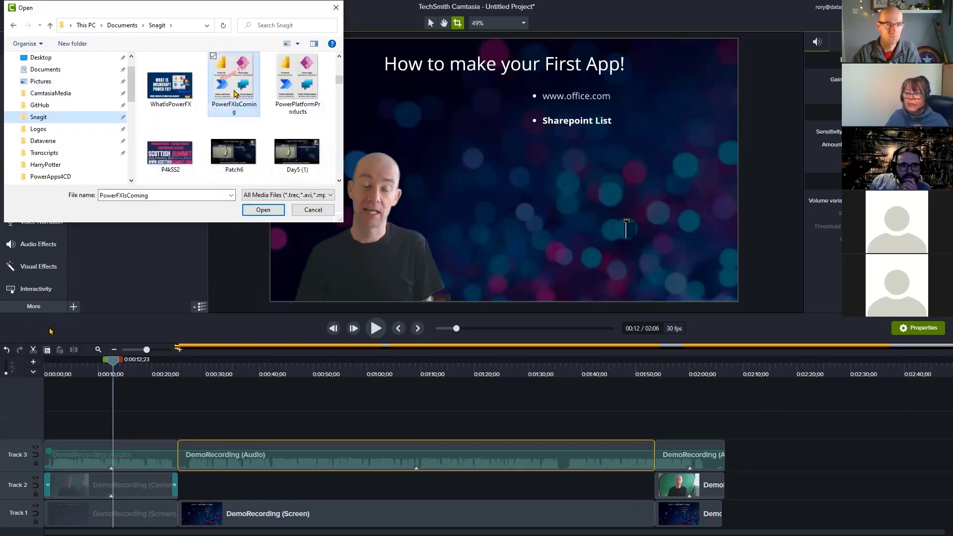
left_click(263, 209)
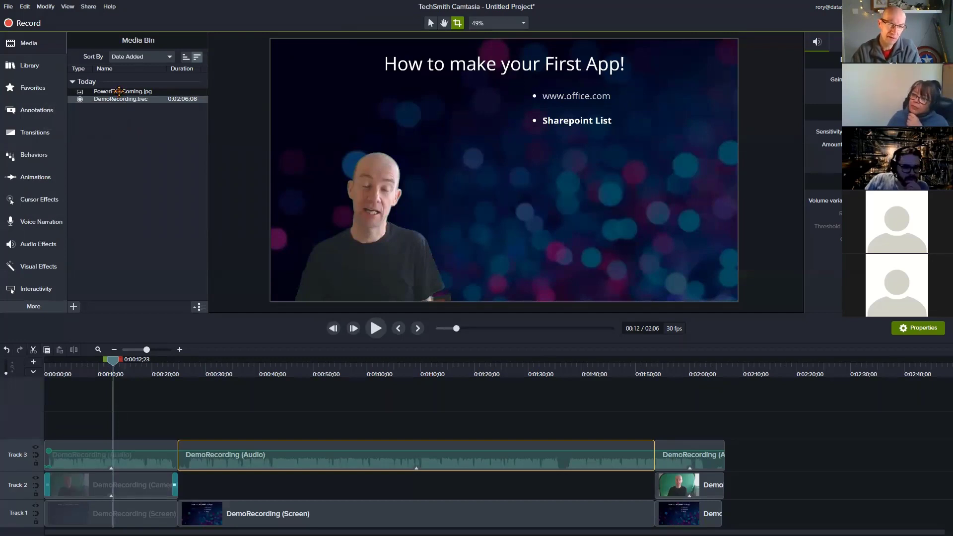
Place the PowerFXIsComing image on the canvas and move its Track 4 clip to start at about 0:00:06.
left_click(120, 91)
left_click_drag(119, 92, 522, 184)
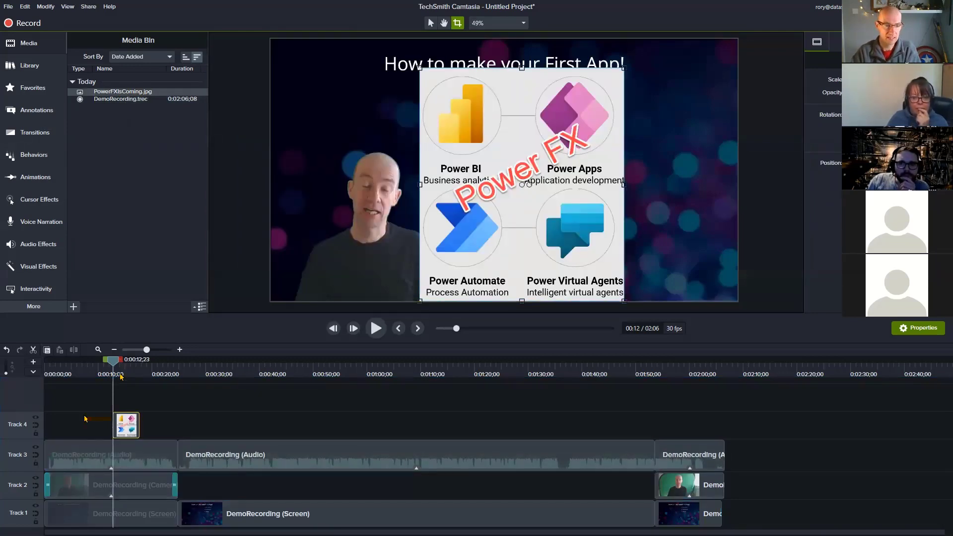
left_click_drag(126, 432, 87, 431)
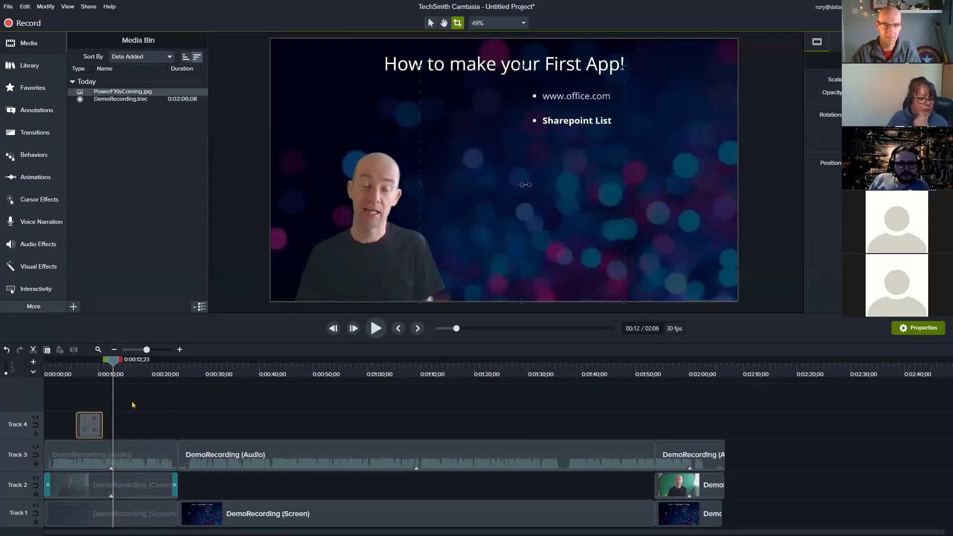
With the playhead at about 0:00:09, shrink the Power FX image and place it in the canvas's upper-left corner above the presenter.
left_click_drag(113, 368, 96, 368)
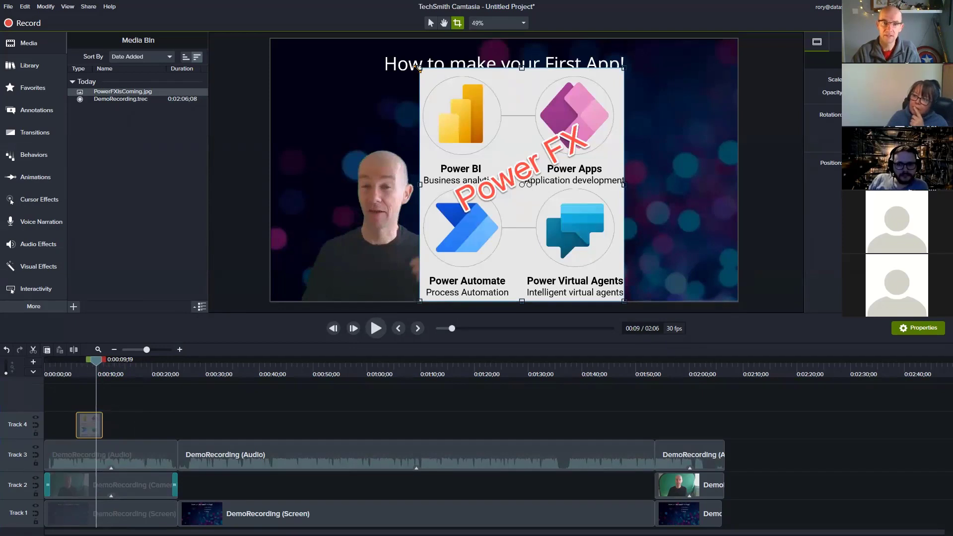
mouse_move(420, 67)
left_mouse_down()
mouse_move(503, 169)
mouse_move(420, 67)
left_mouse_up()
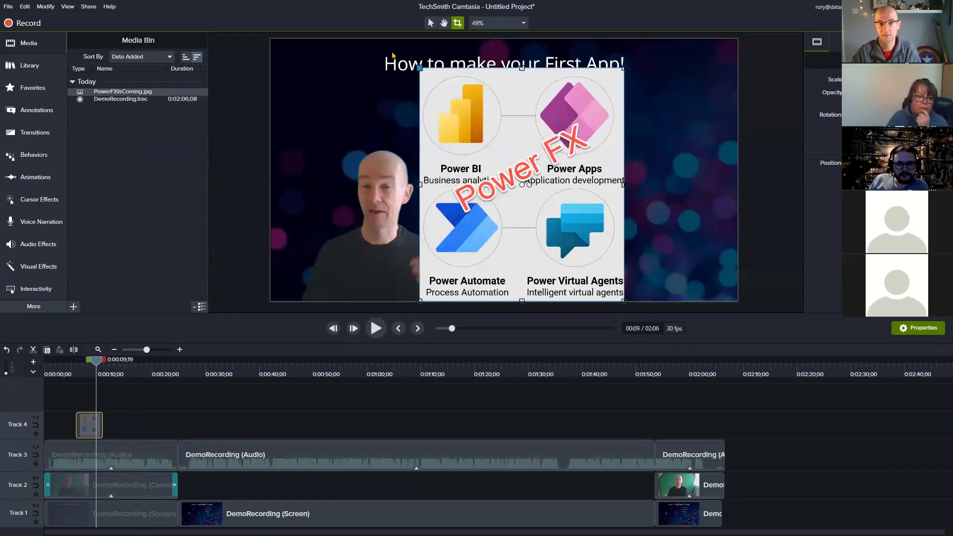
left_click(430, 25)
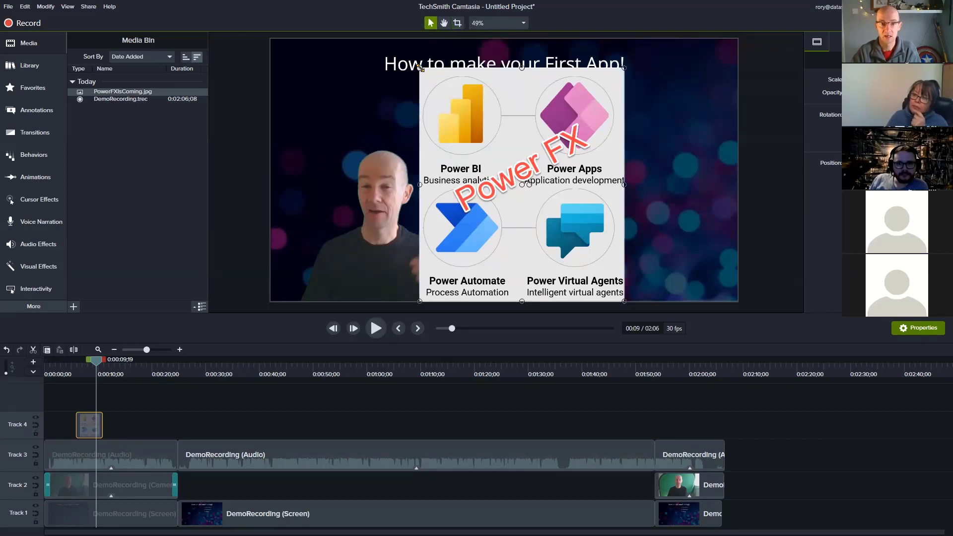
left_click_drag(420, 68, 498, 166)
left_click_drag(550, 219, 549, 215)
left_click_drag(584, 263, 319, 98)
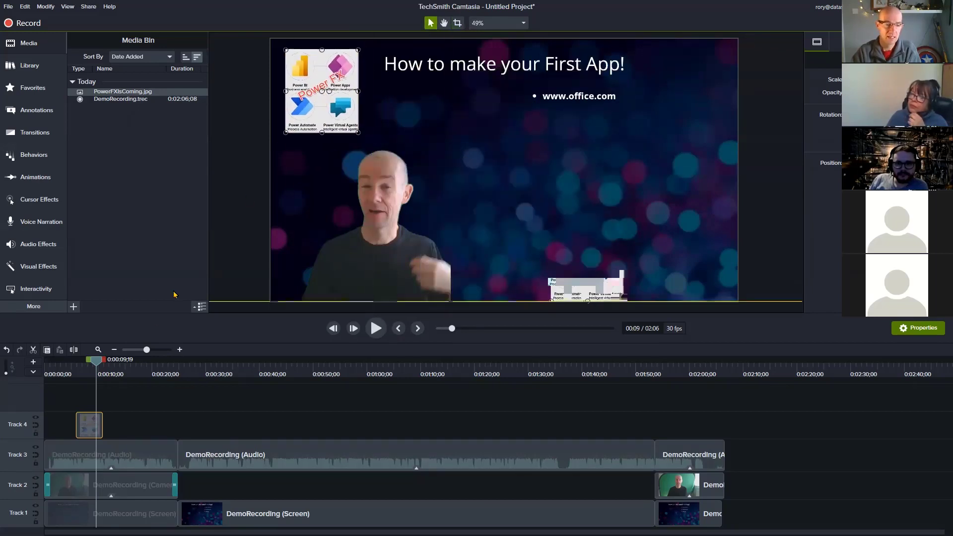
Extend the Power FX image clip back to the start of the timeline and play the opening second.
left_click_drag(75, 423, 44, 423)
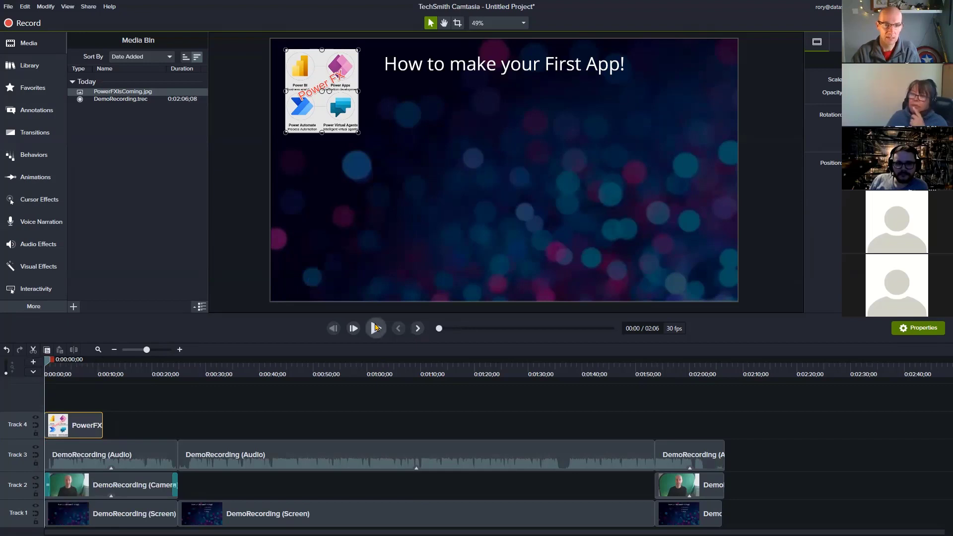
left_click(376, 328)
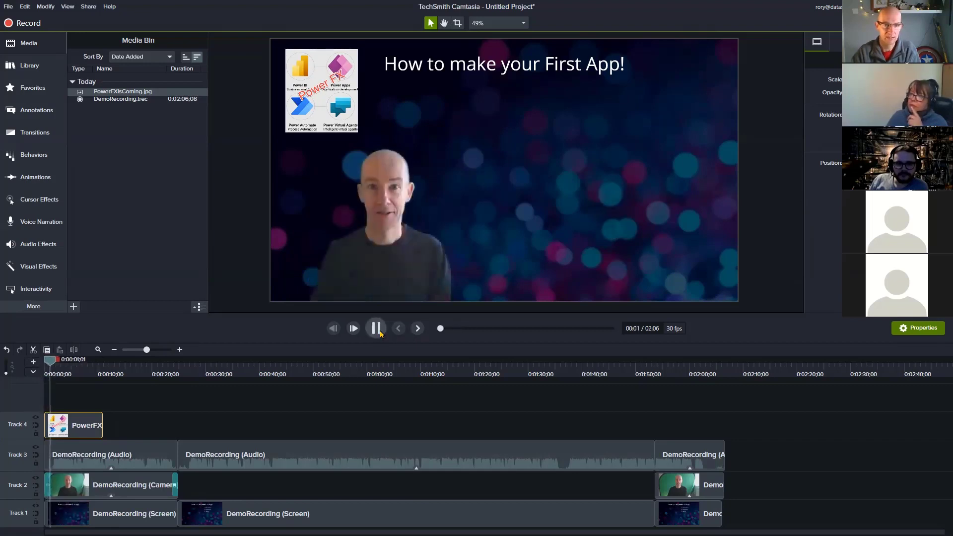
key("space")
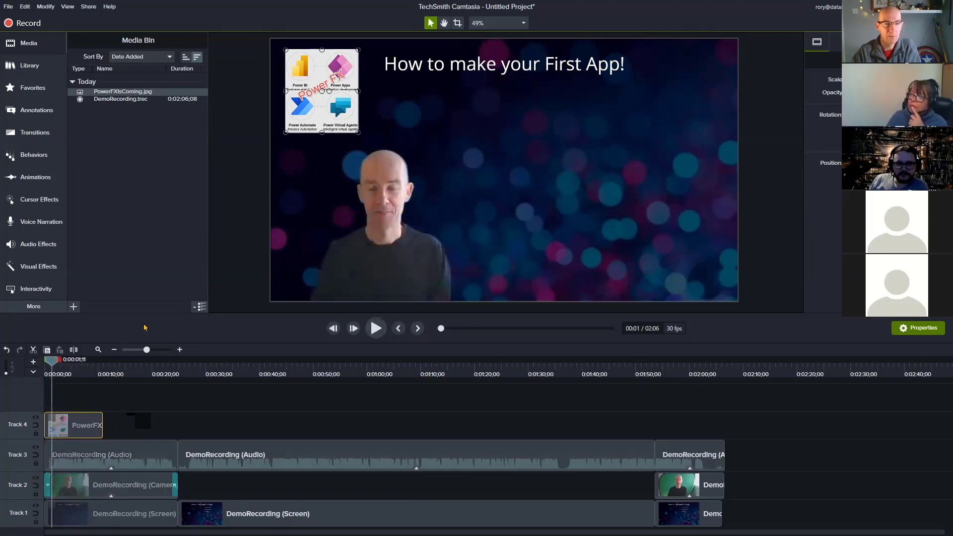
Apply the Fade transition to the Power FX image clip and play the opening seconds from the start.
left_click(27, 88)
left_click_drag(88, 120, 69, 425)
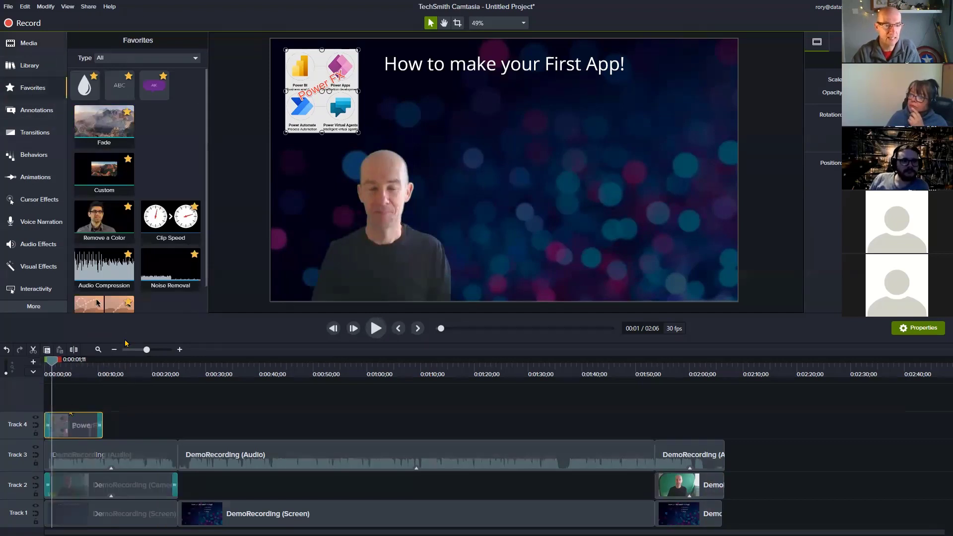
left_click(46, 363)
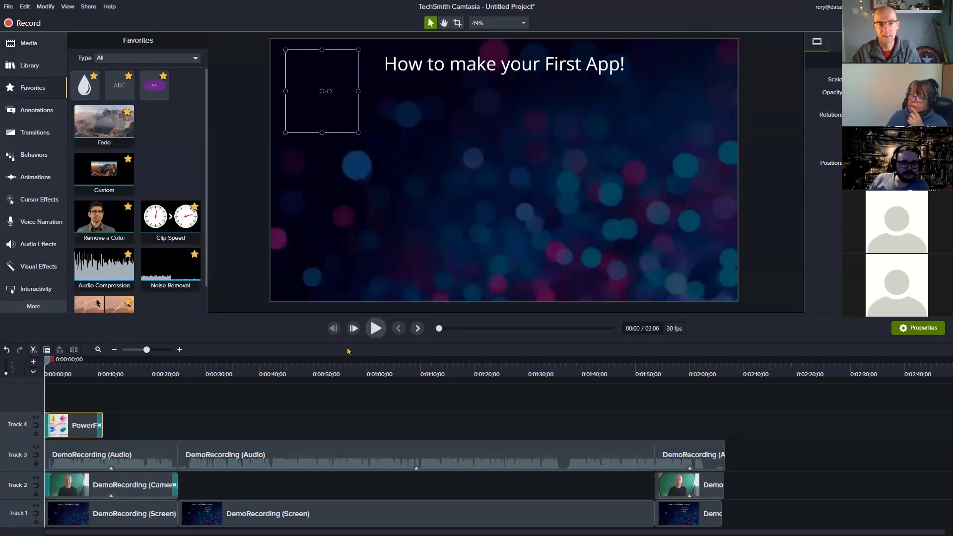
key("space")
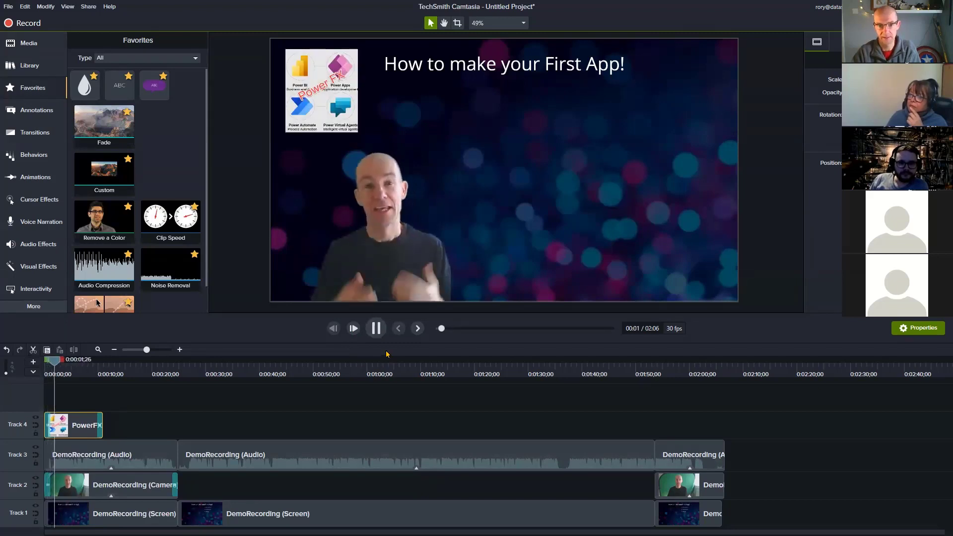
key("space")
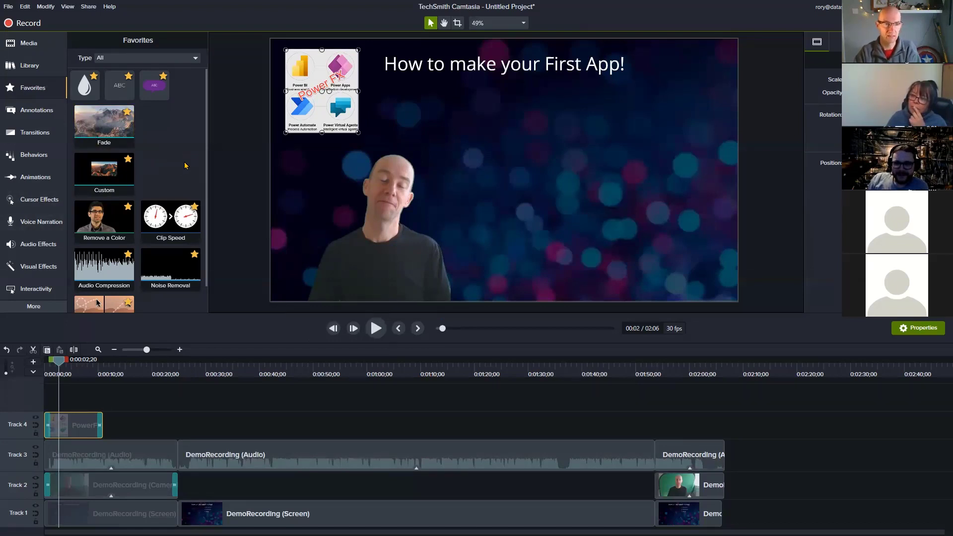
Add the favourite plain text callout to the canvas's lower right beside the presenter, reading "Hi everybody!".
left_click(37, 112)
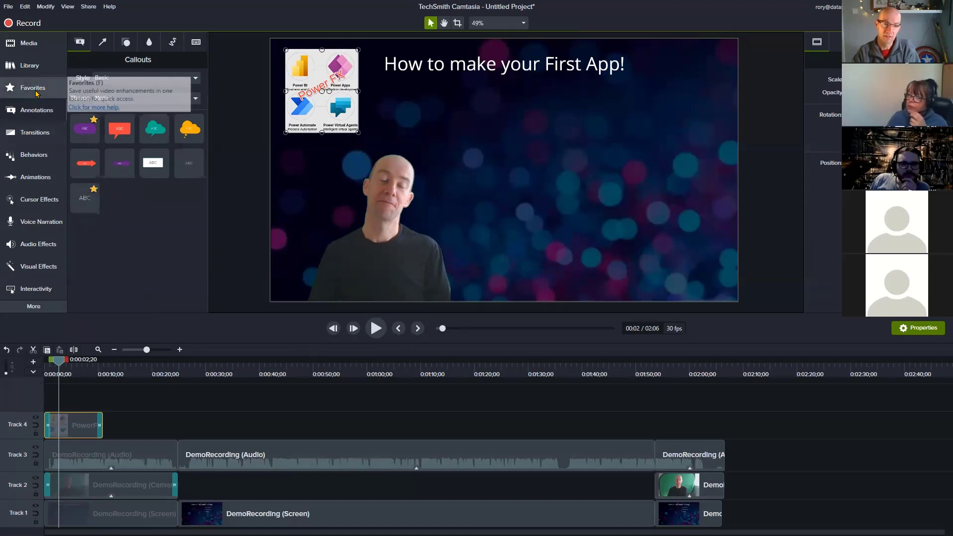
left_click(23, 93)
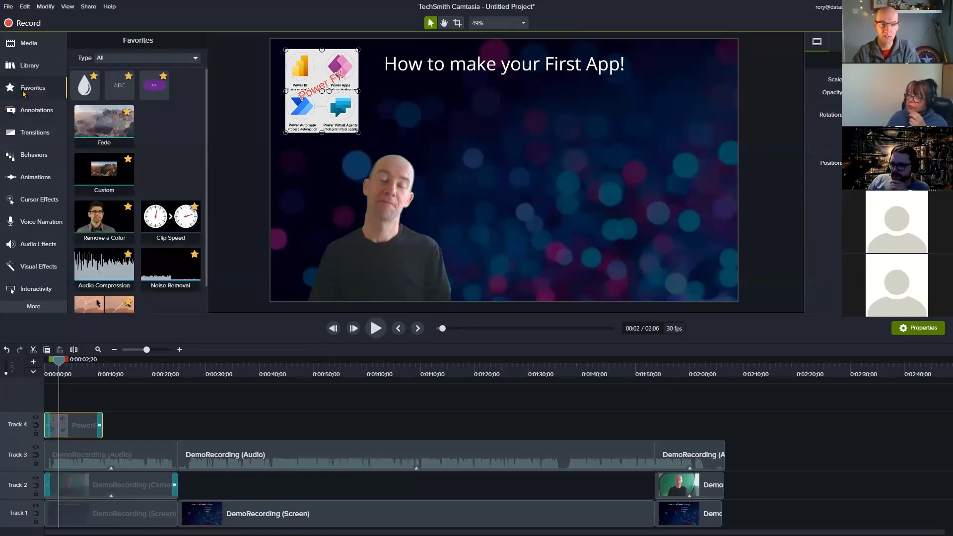
left_click_drag(119, 86, 732, 263)
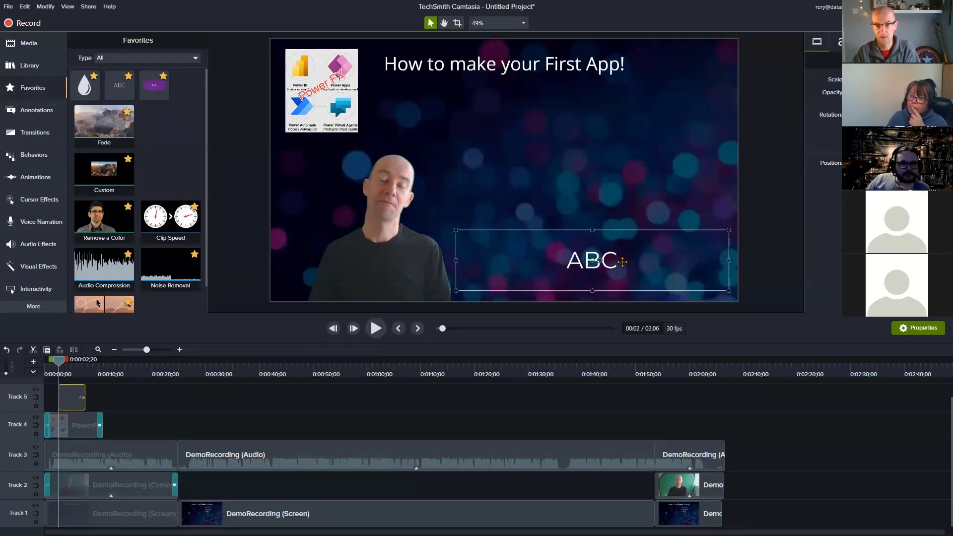
double_click(603, 263)
type("Hi")
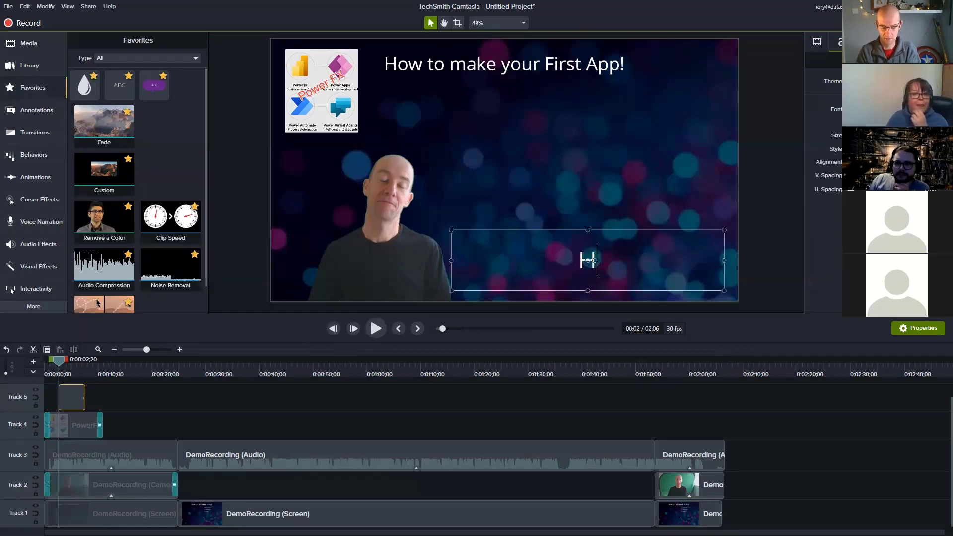
type(" every")
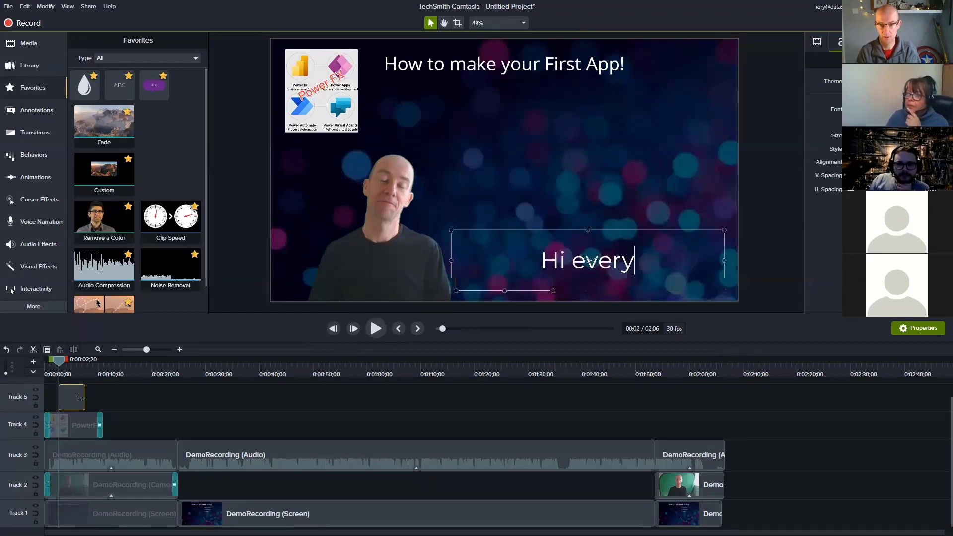
type("body")
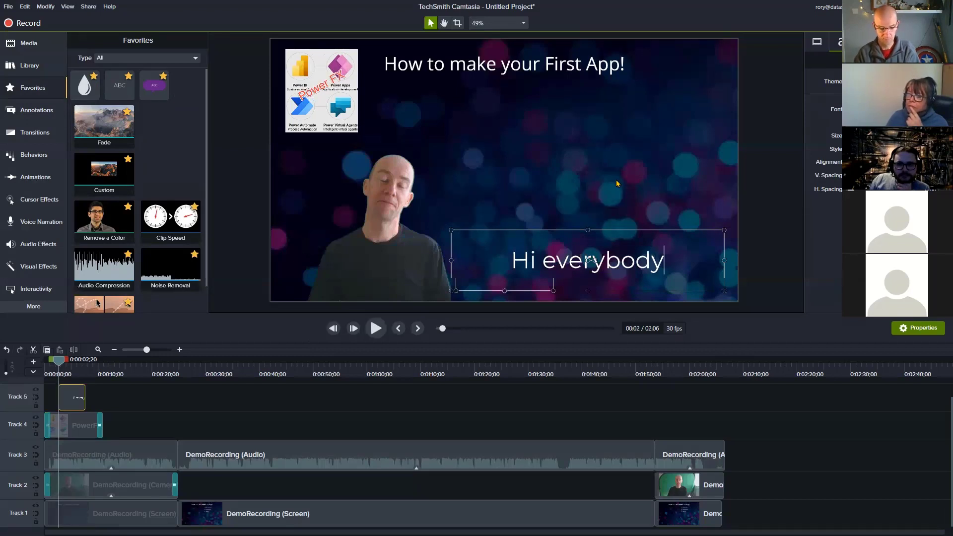
type("!")
left_click(554, 192)
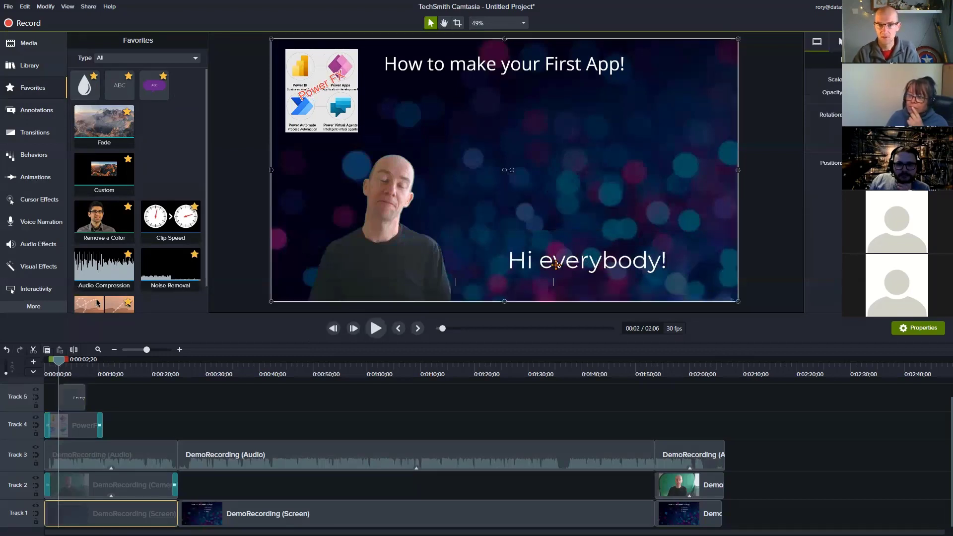
Play the video from the start to about 0:00:04 to check the "Hi everybody!" callout.
left_click(556, 264)
mouse_move(57, 361)
left_mouse_down()
mouse_move(39, 368)
mouse_move(50, 367)
left_mouse_up()
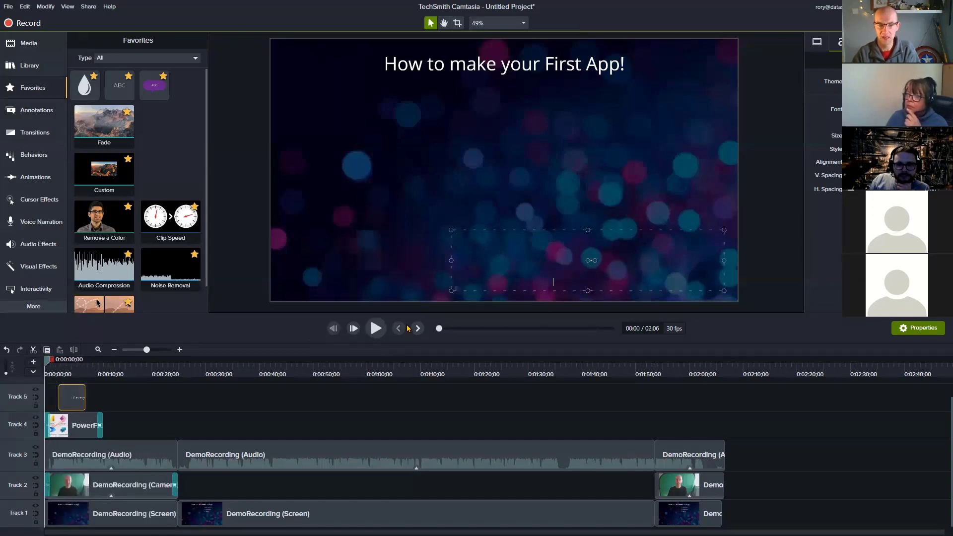
left_click(376, 330)
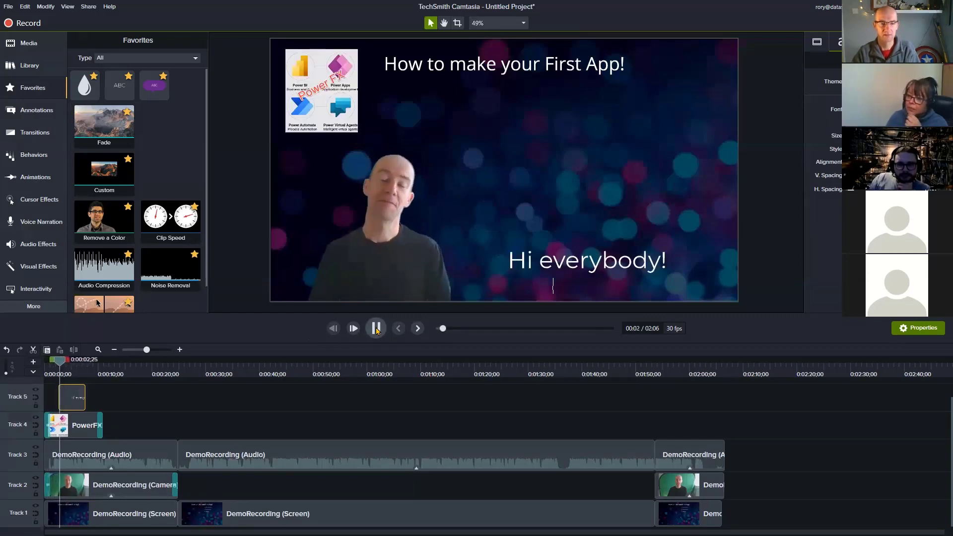
left_click(366, 330)
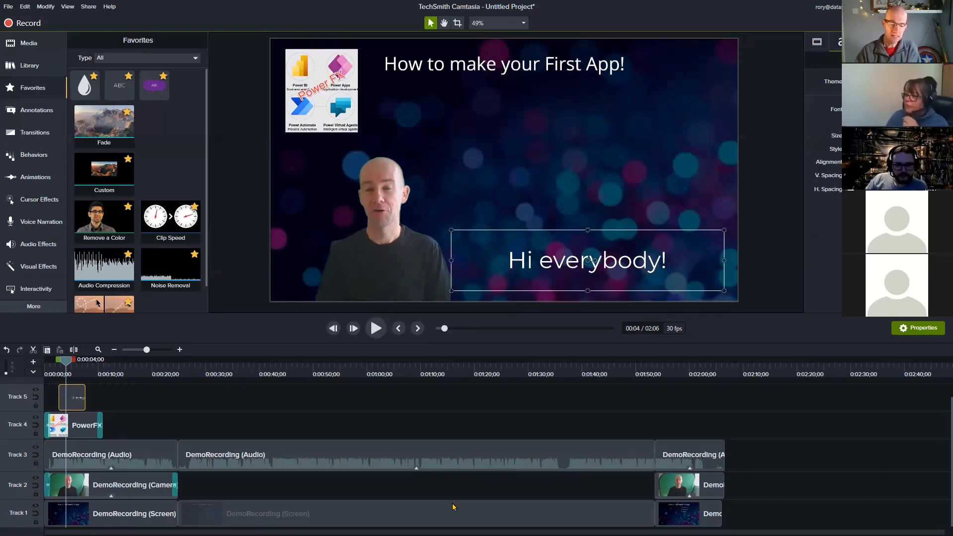
Add the Assist lower third from the library's Lower Thirds folder to the canvas at 0:00:04.
left_click(15, 67)
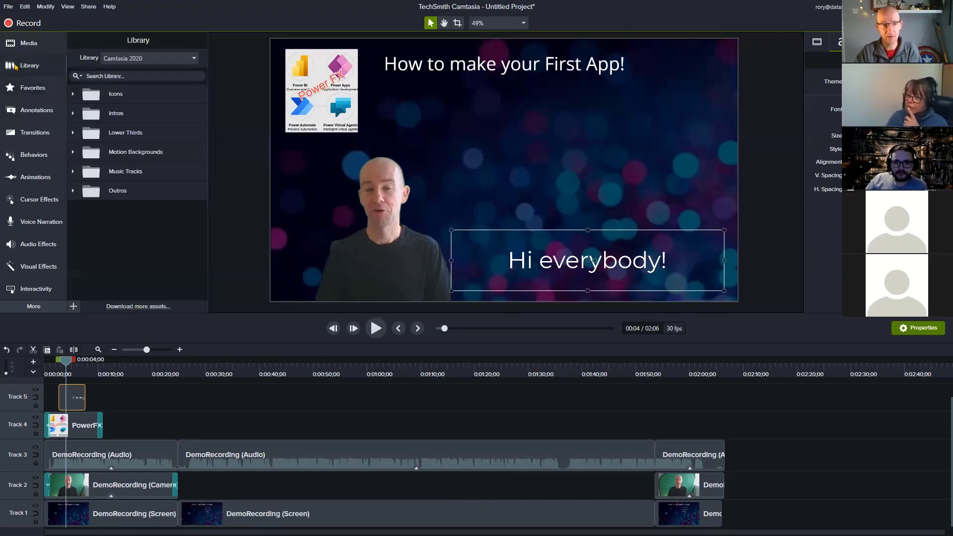
left_click(73, 133)
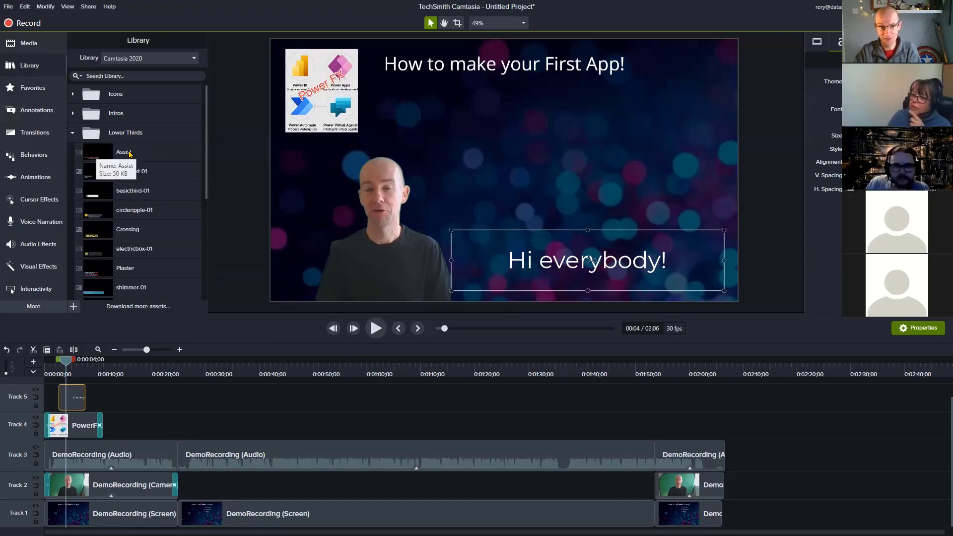
left_click(130, 154)
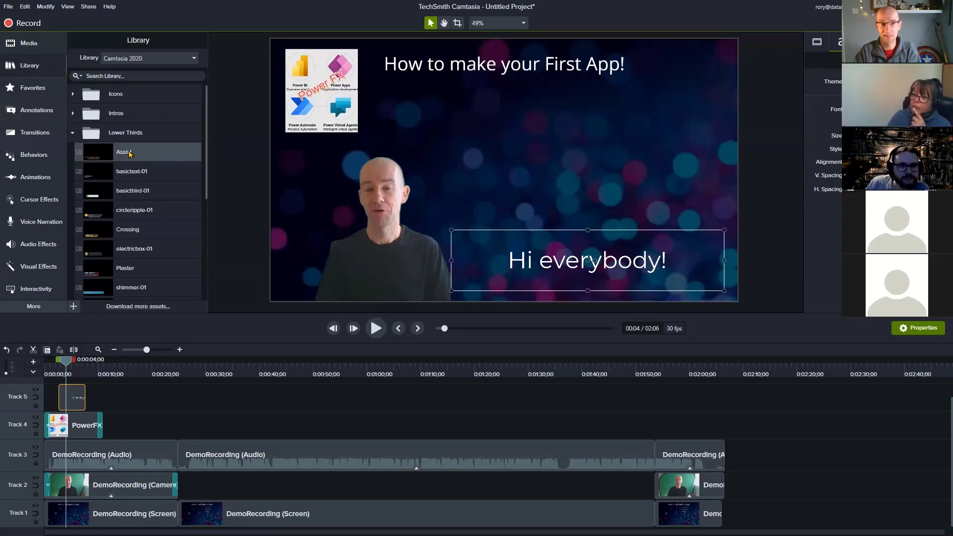
left_click_drag(131, 154, 503, 174)
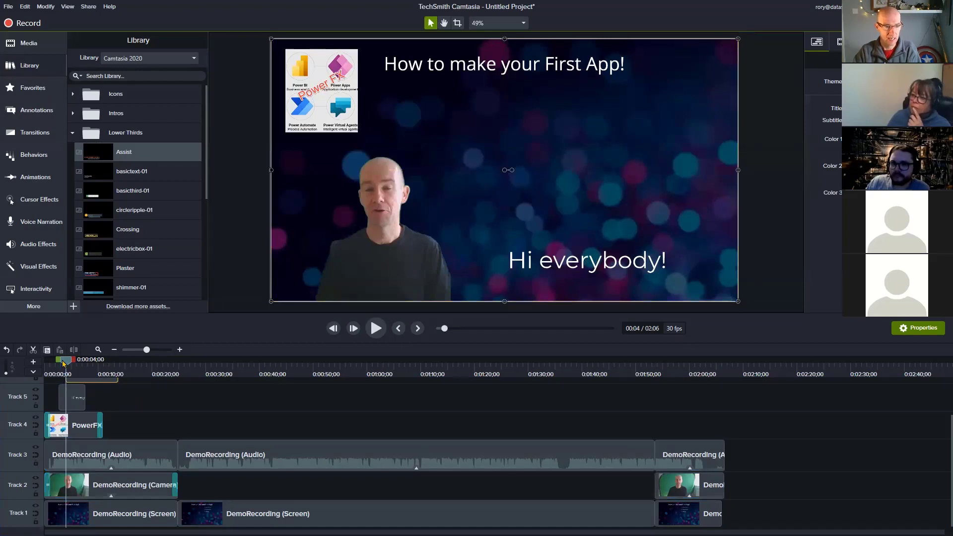
At about 0:00:07, shrink the Assist lower third towards the canvas's lower-left corner and undo the accidental move of the screen recording.
left_click_drag(63, 361, 85, 385)
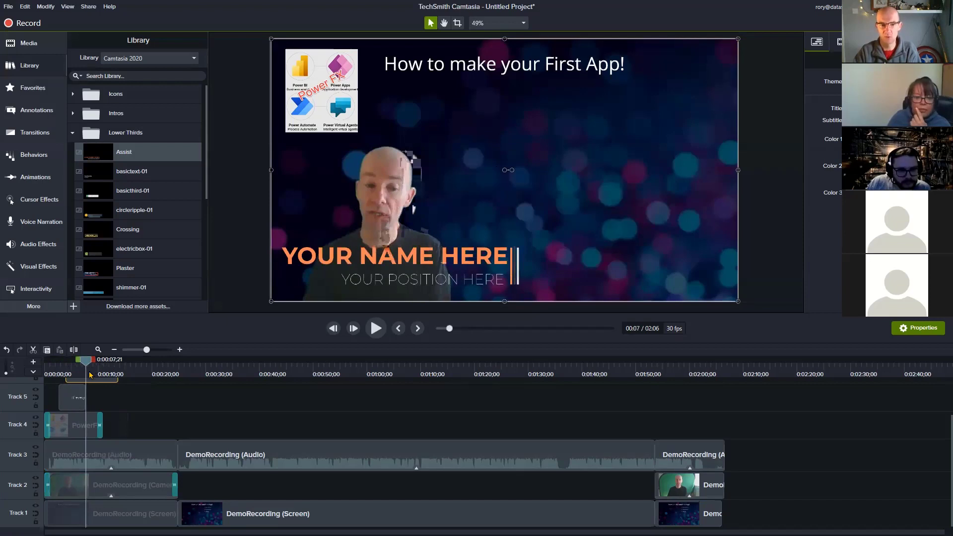
left_click_drag(737, 39, 614, 128)
left_click_drag(503, 164, 649, 160)
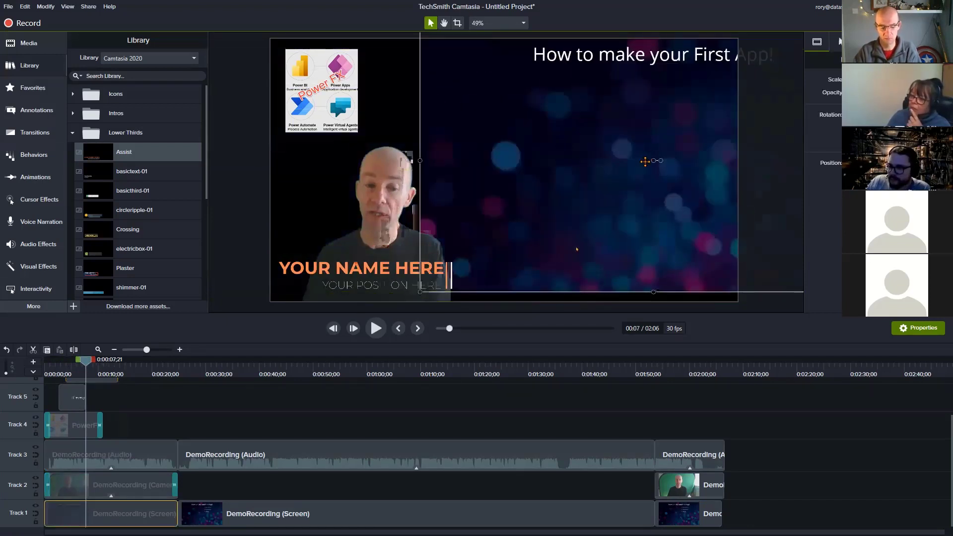
key("ctrl+z")
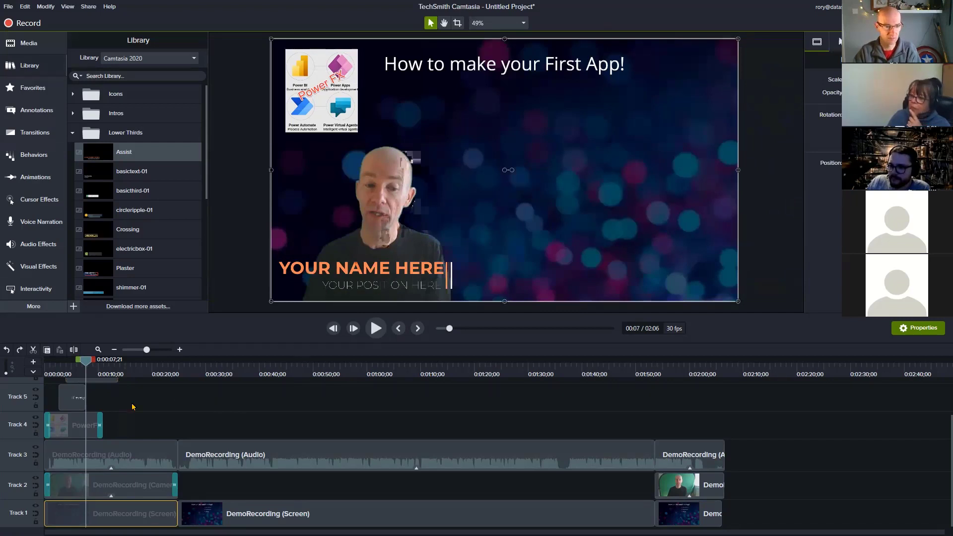
Move the Assist clip on Track 6 slightly later, to start at about 0:00:05.
scroll(81, 407, "up", 2)
mouse_move(102, 419)
left_mouse_down()
mouse_move(93, 427)
mouse_move(110, 426)
left_mouse_up()
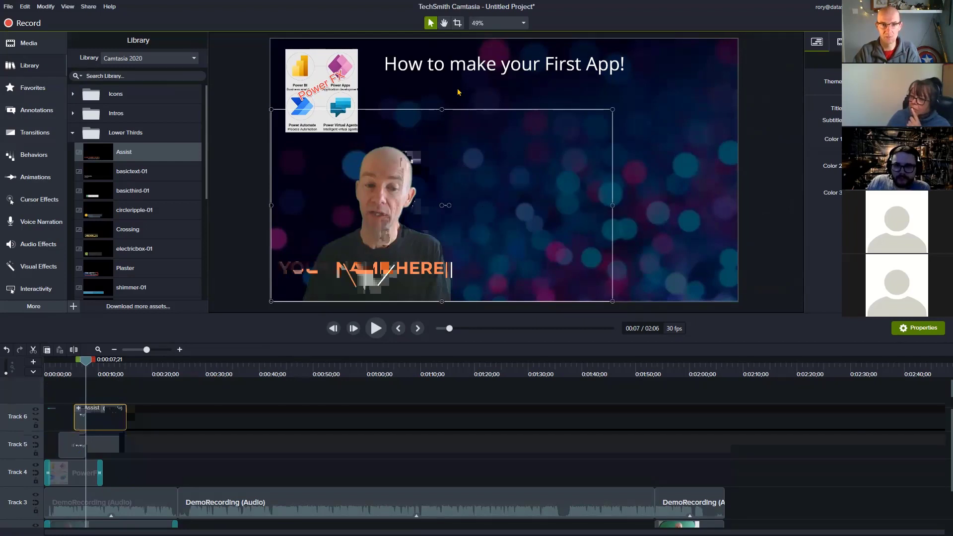
Move the Assist clip on Track 6 to start at about 0:00:07.
left_click(486, 178)
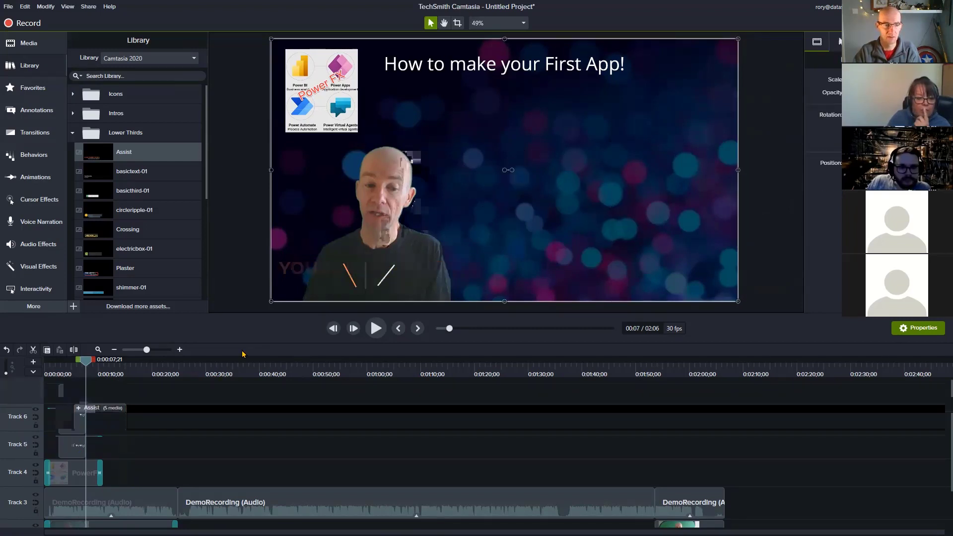
left_click(98, 416)
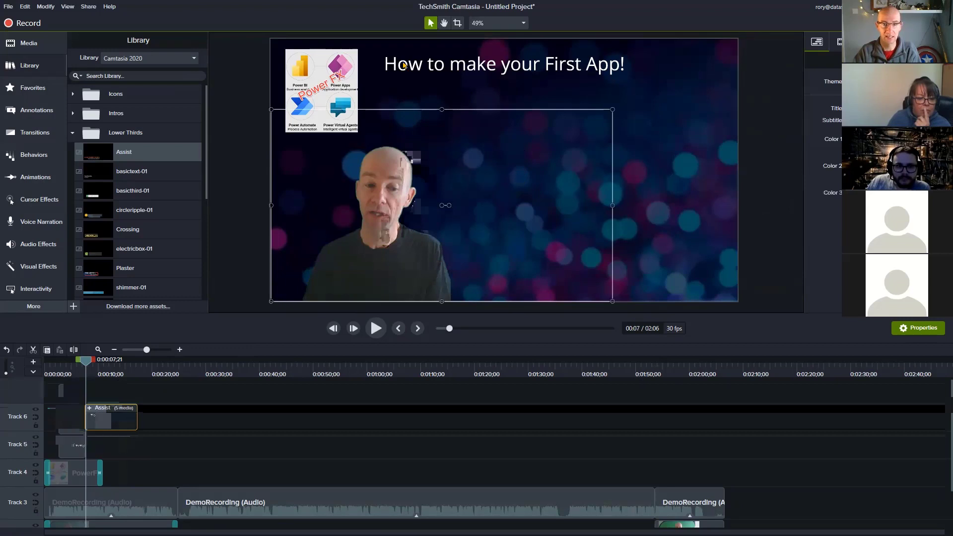
left_click(443, 24)
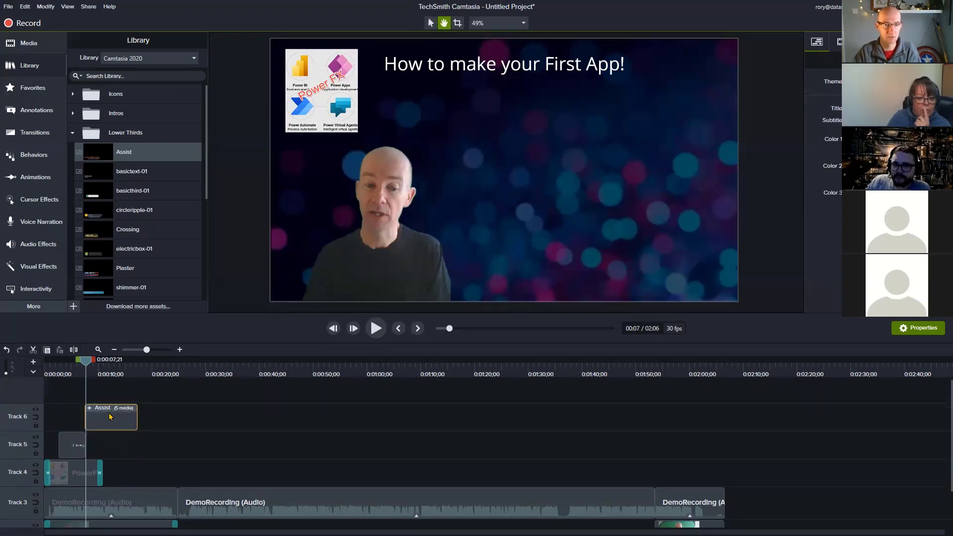
left_click_drag(468, 208, 459, 207)
left_click(431, 22)
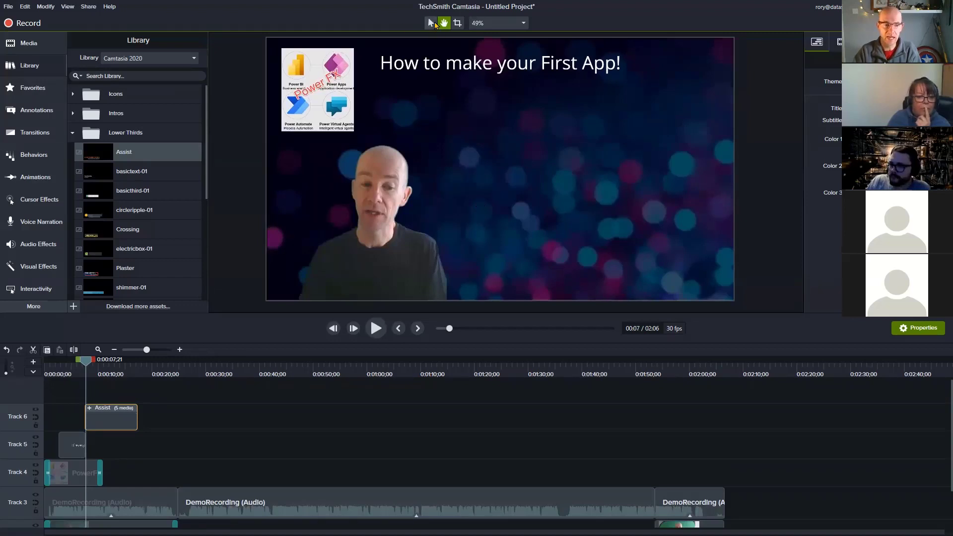
At 0:00:09, shrink the Assist lower third slightly from its upper-left corner and move its Track 6 clip to start at about 0:00:06.
left_click(97, 358)
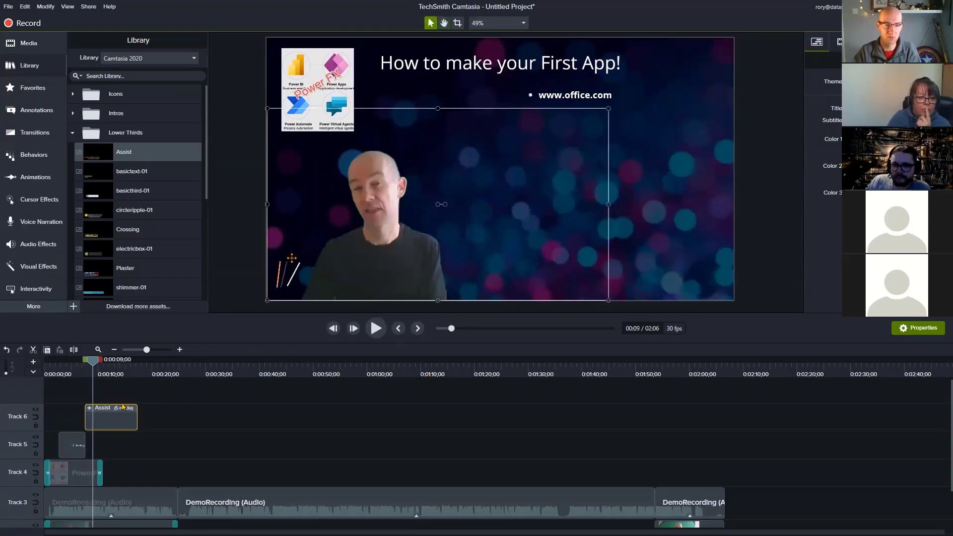
left_click_drag(430, 212, 427, 211)
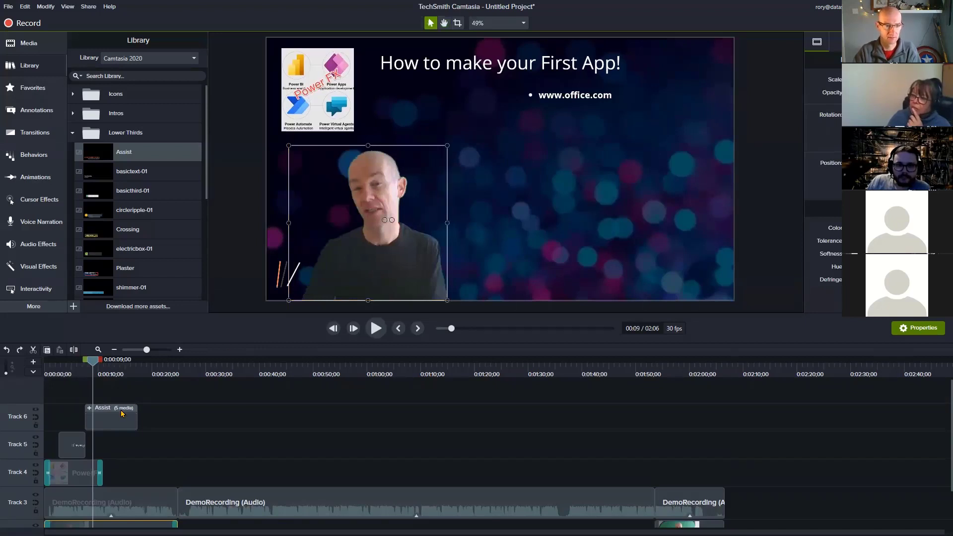
left_click(448, 118)
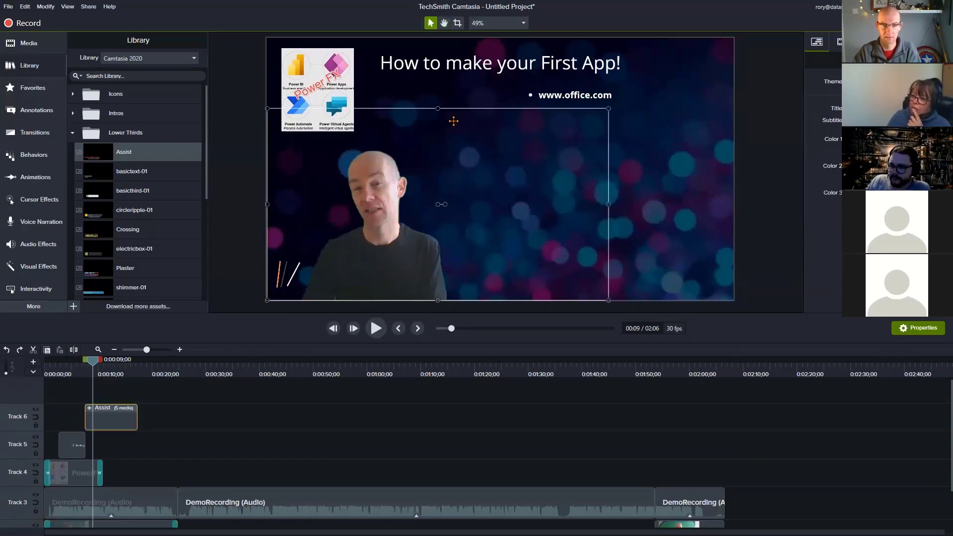
mouse_move(454, 124)
left_mouse_down()
mouse_move(488, 125)
mouse_move(455, 125)
left_mouse_up()
left_click(120, 420)
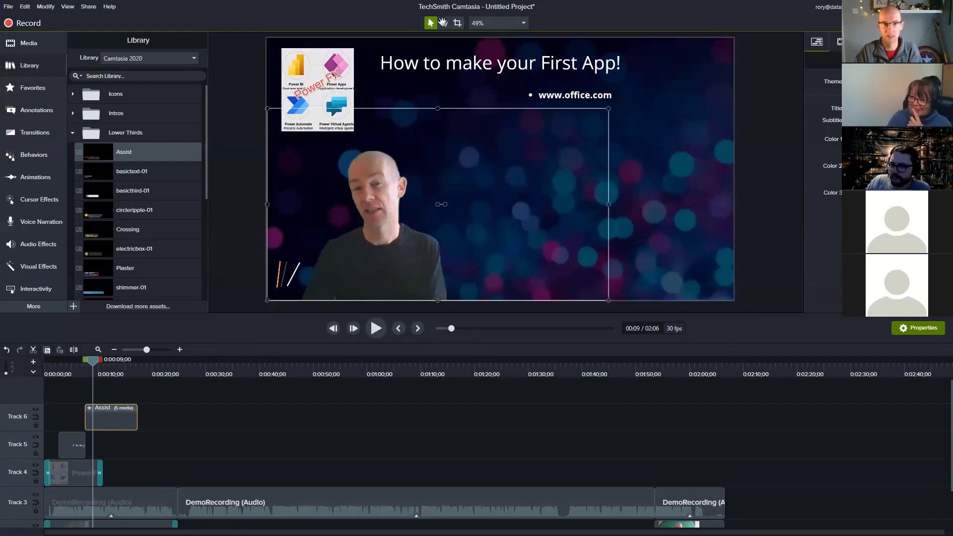
left_click(444, 22)
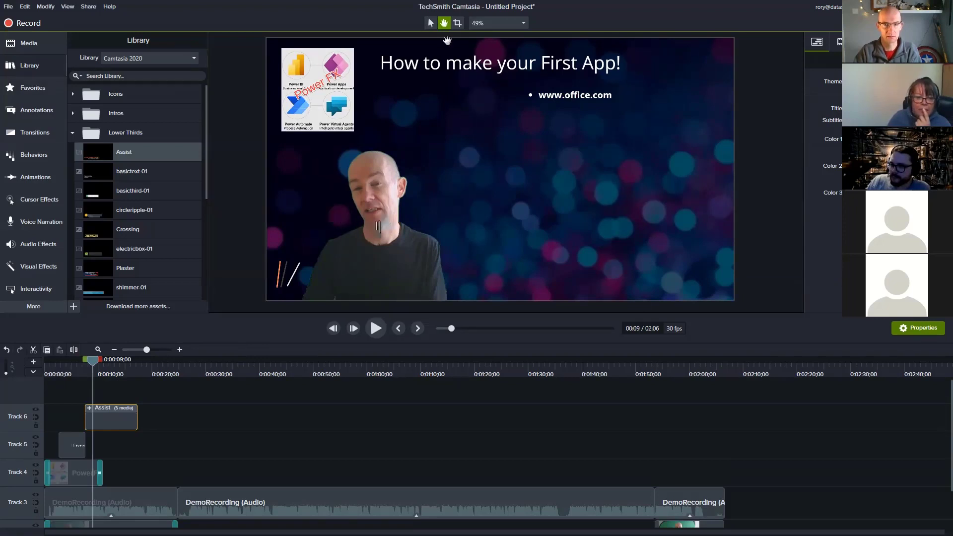
left_click(115, 432)
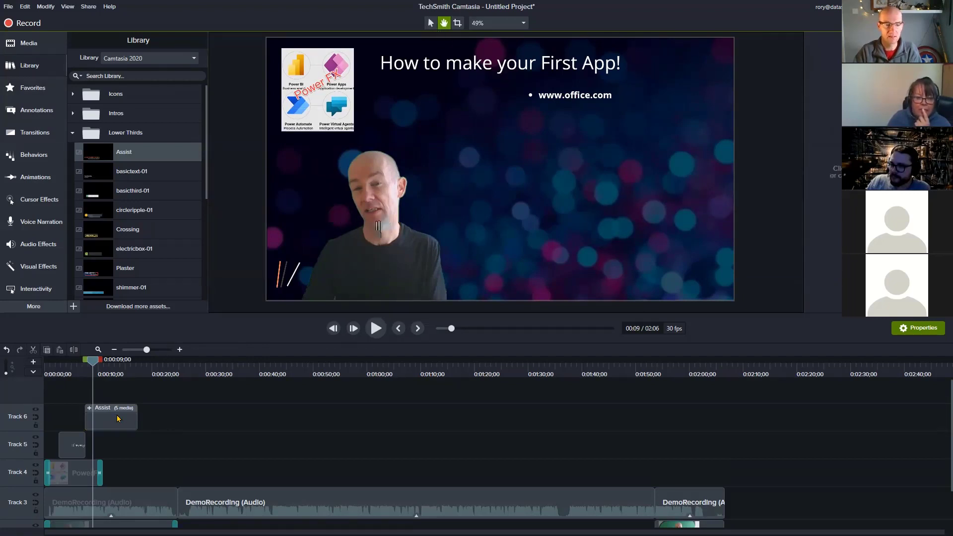
left_click(117, 422)
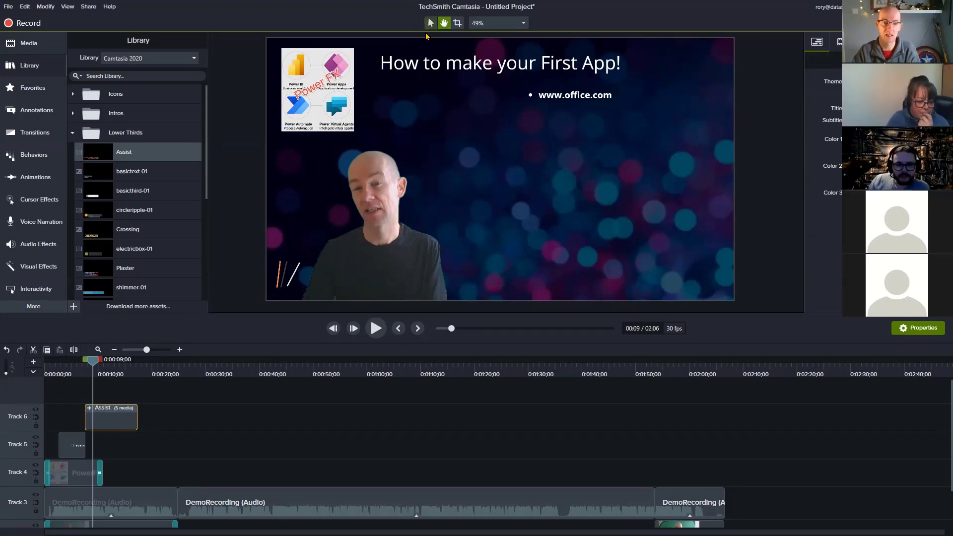
left_click(431, 23)
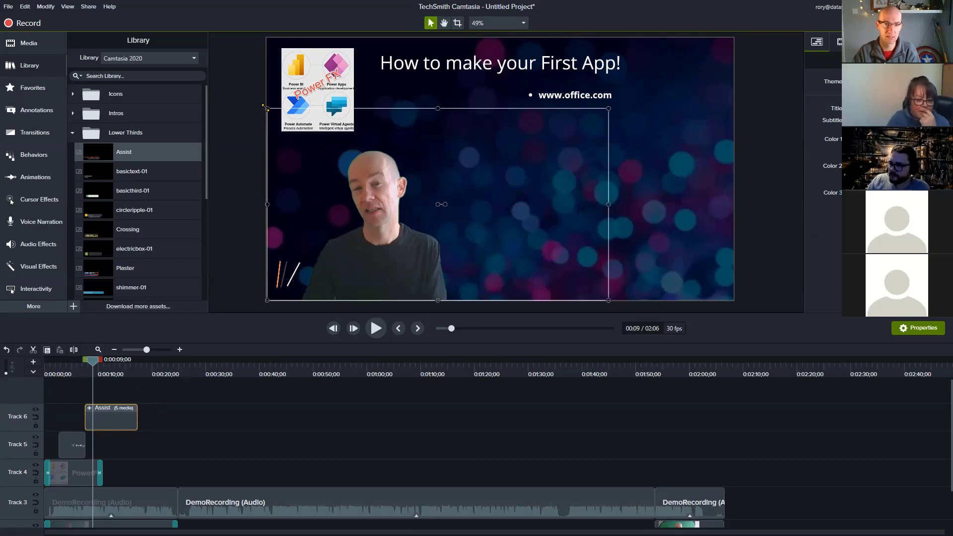
left_click_drag(266, 108, 307, 135)
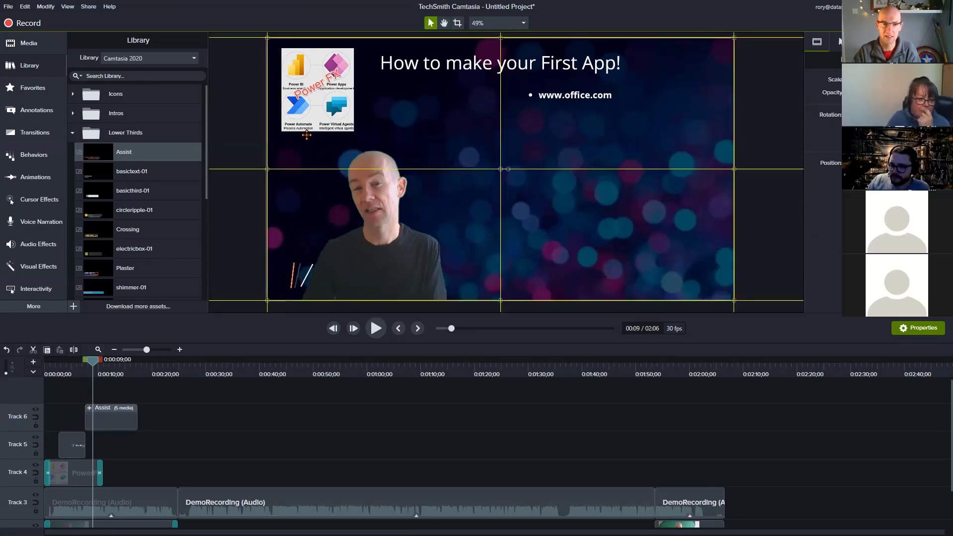
left_click(111, 421)
mouse_move(110, 422)
left_mouse_down()
mouse_move(143, 434)
mouse_move(101, 426)
left_mouse_up()
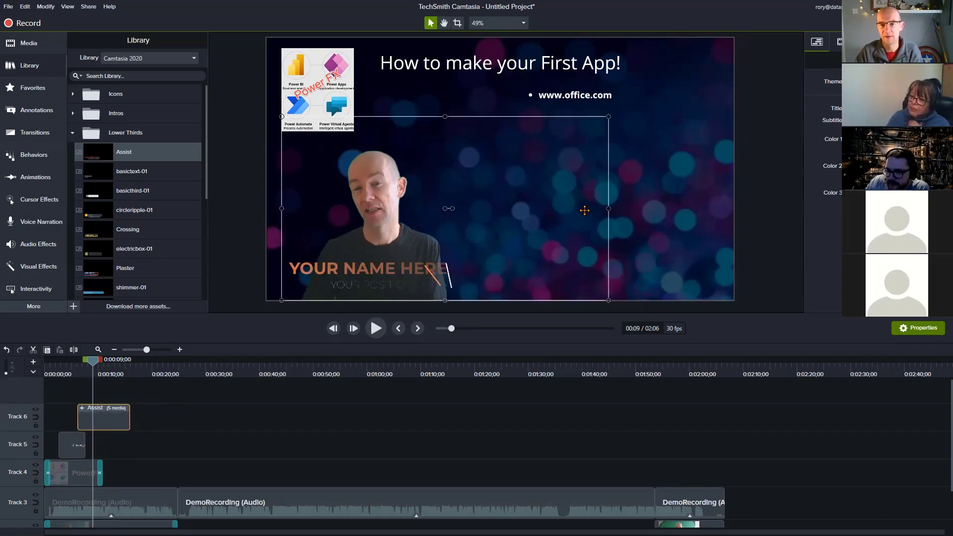
Resize the Assist lower third to fit the canvas's lower-right area, beside the presenter.
left_click_drag(626, 208, 728, 210)
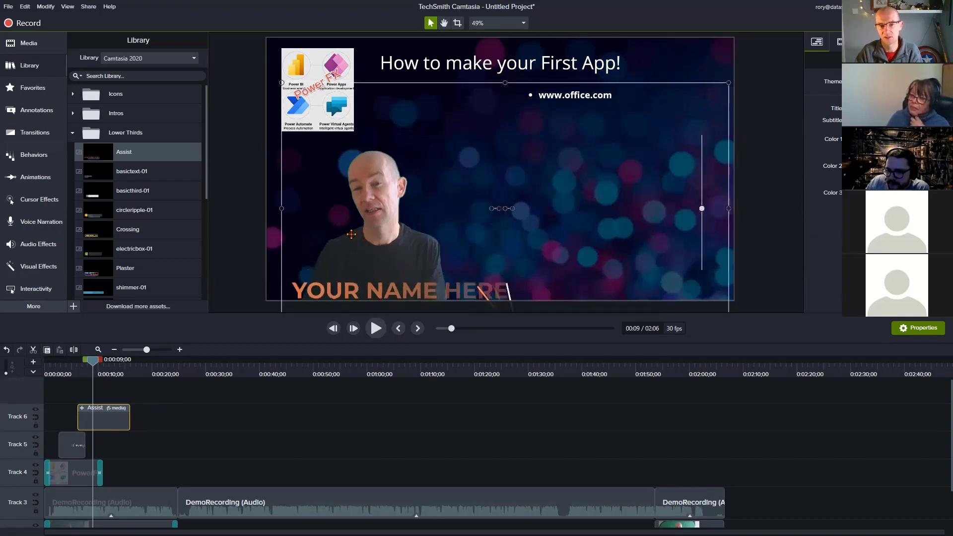
left_click_drag(282, 208, 458, 209)
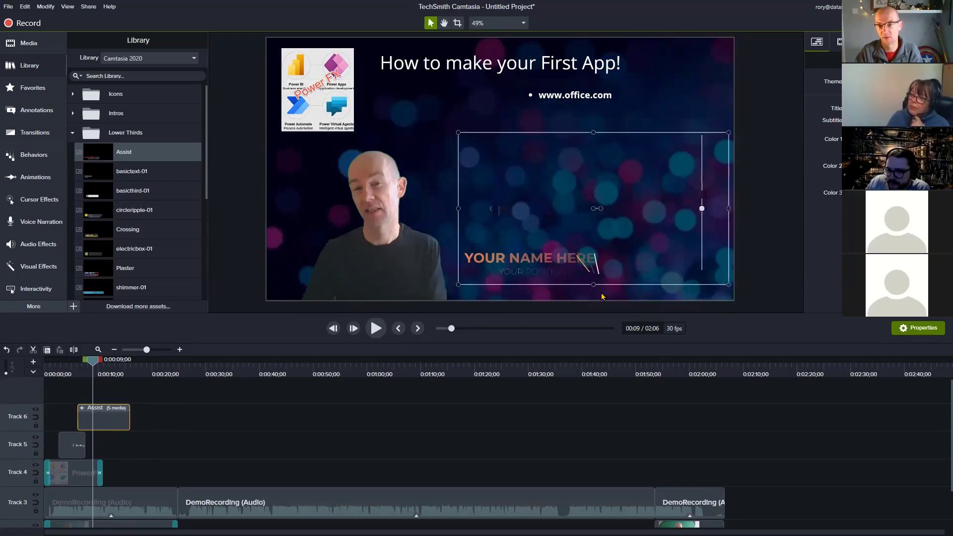
left_click_drag(594, 285, 593, 301)
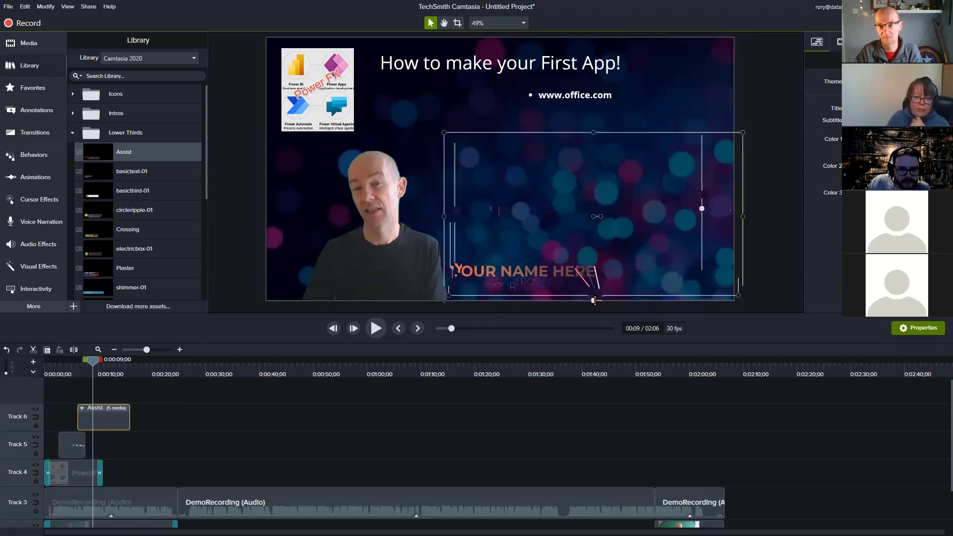
left_click_drag(445, 217, 502, 207)
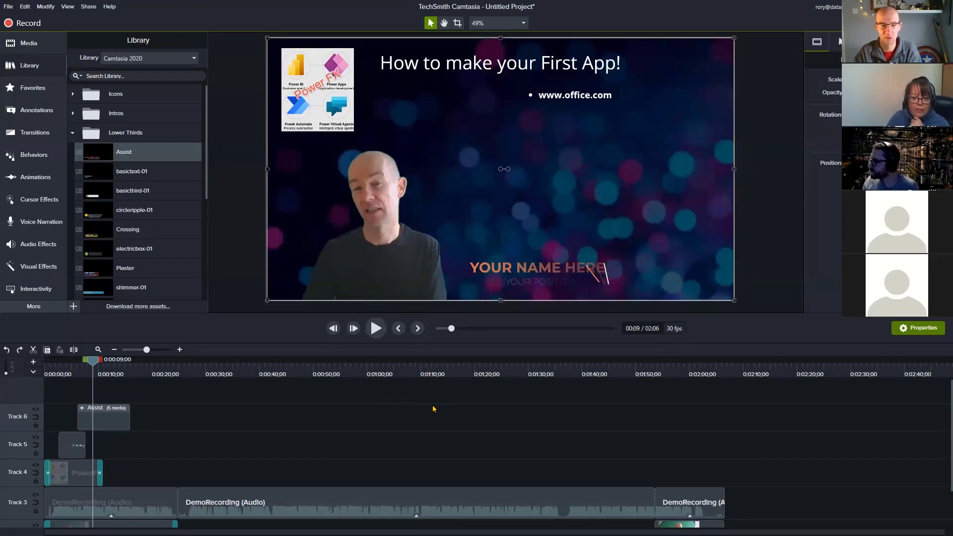
left_click(113, 417)
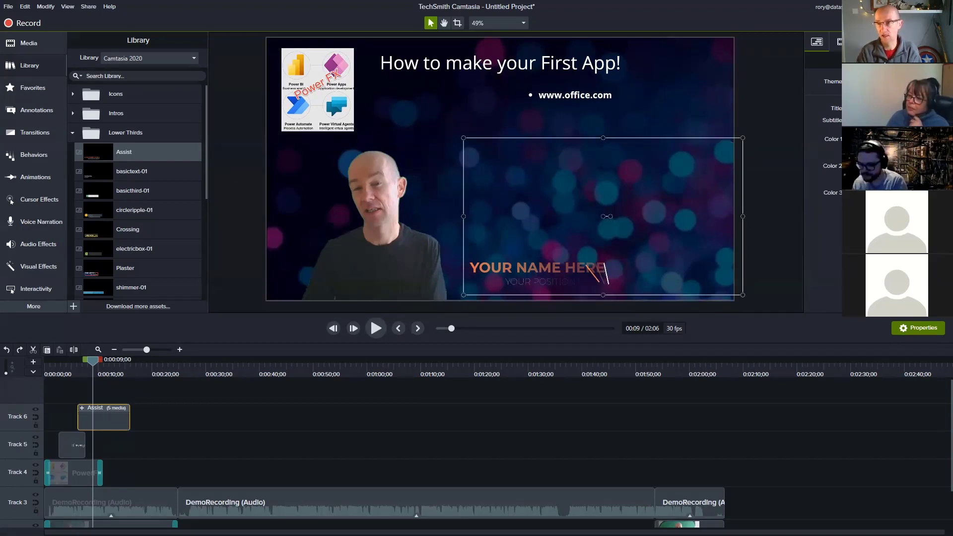
type("Rory Neary")
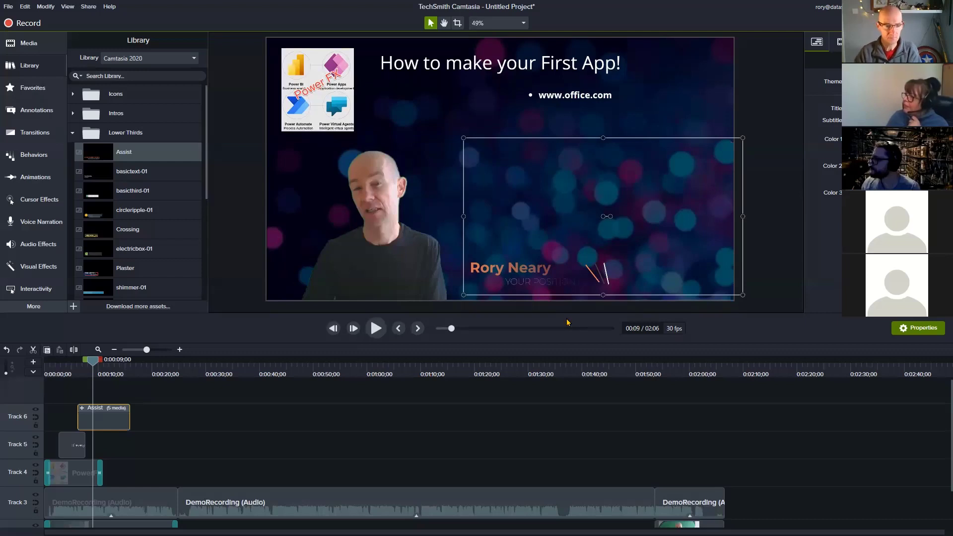
left_click(277, 415)
Go back to about 0:00:05 and delete the "Hi everybody!" callout from Track 5.
left_click(90, 370)
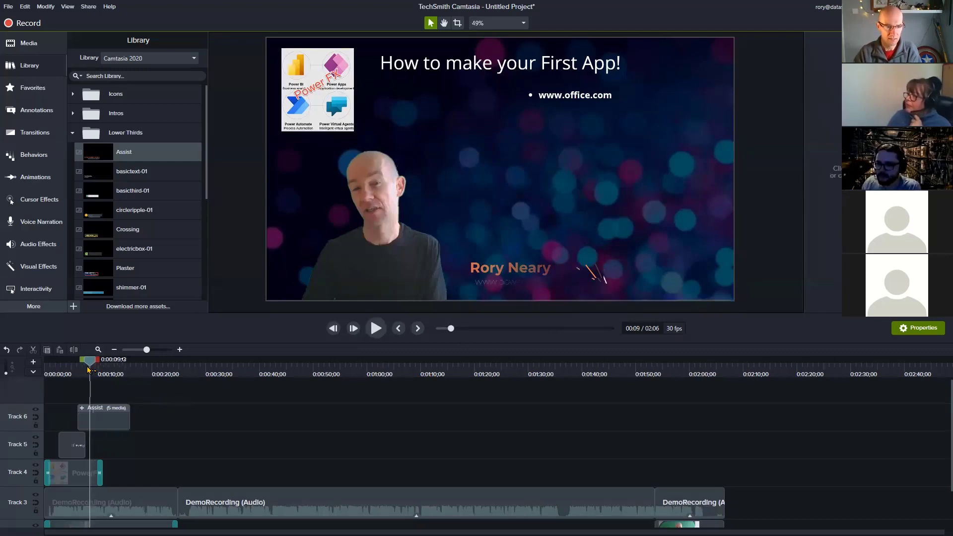
left_click_drag(89, 370, 70, 370)
left_click(80, 452)
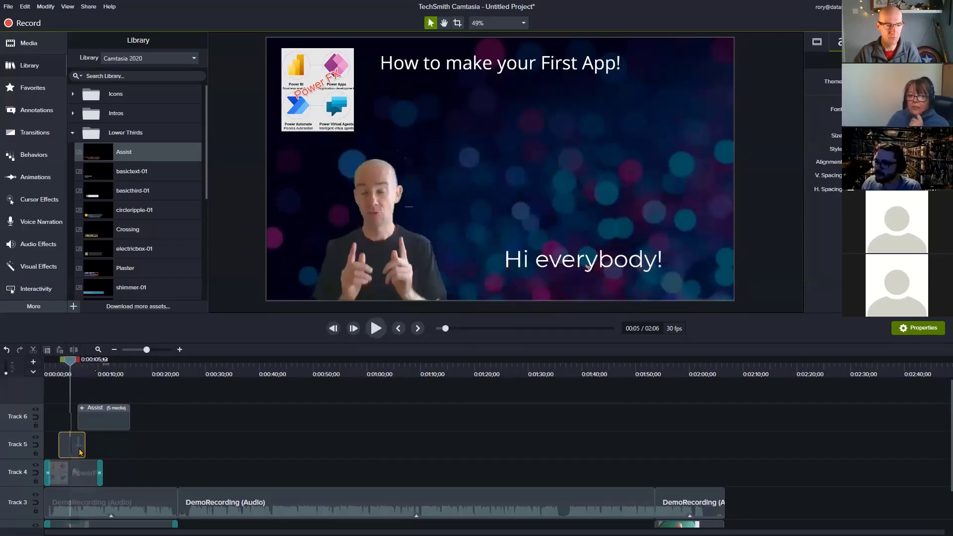
key("Delete")
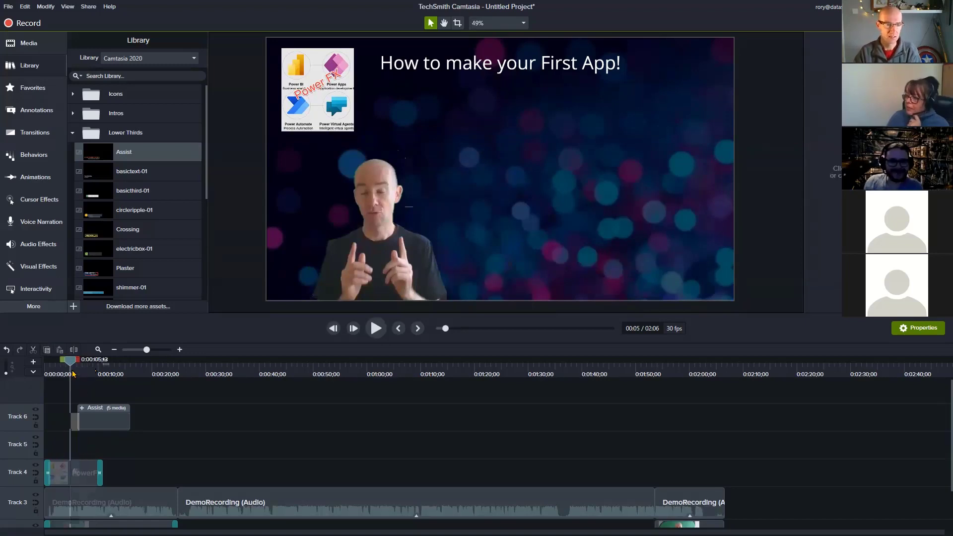
Play the video from 0:00:05 to about 0:00:11 to check the Assist lower third's animation.
left_click_drag(72, 362, 74, 362)
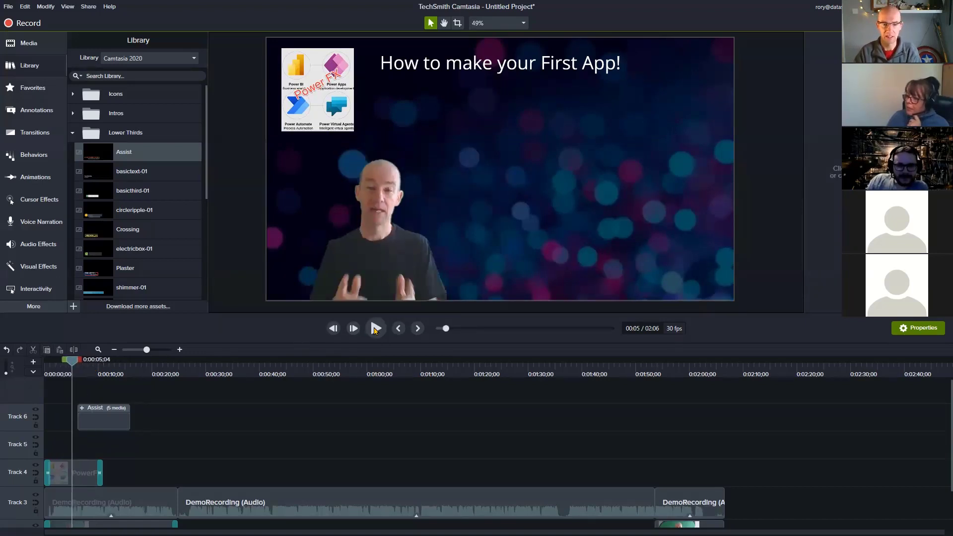
left_click(375, 328)
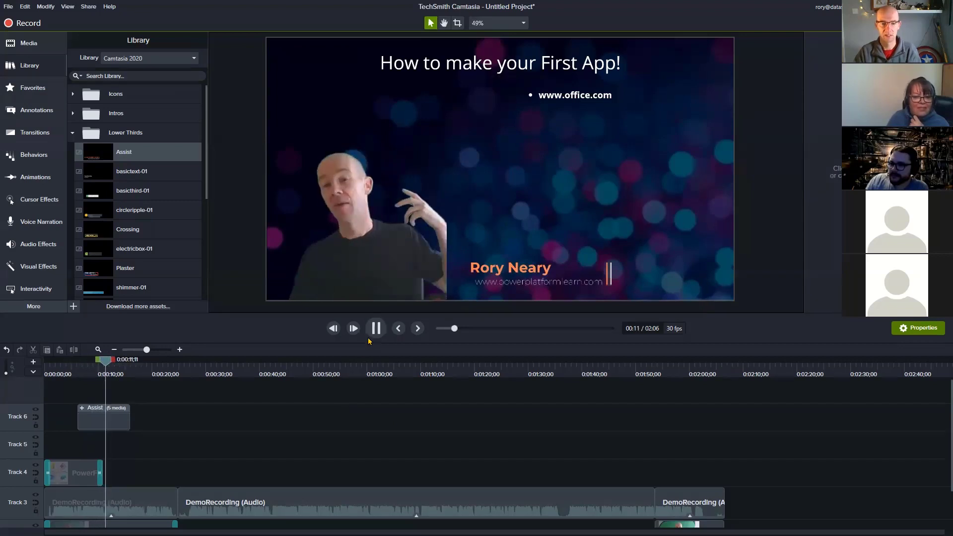
left_click(373, 333)
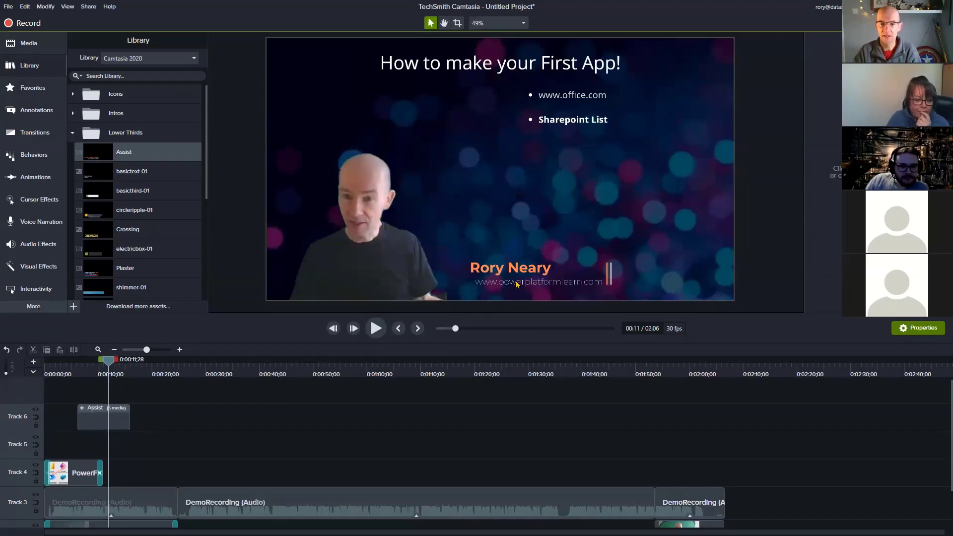
At about 0:00:12, make the Assist lower third's web address bold and shrink the whole graphic slightly from its upper edge.
left_click_drag(108, 361, 109, 369)
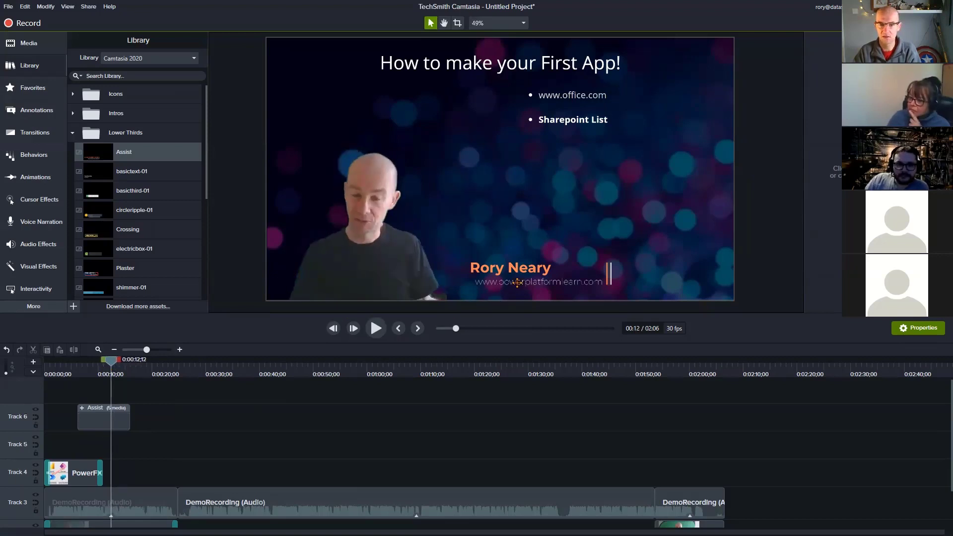
left_click(511, 285)
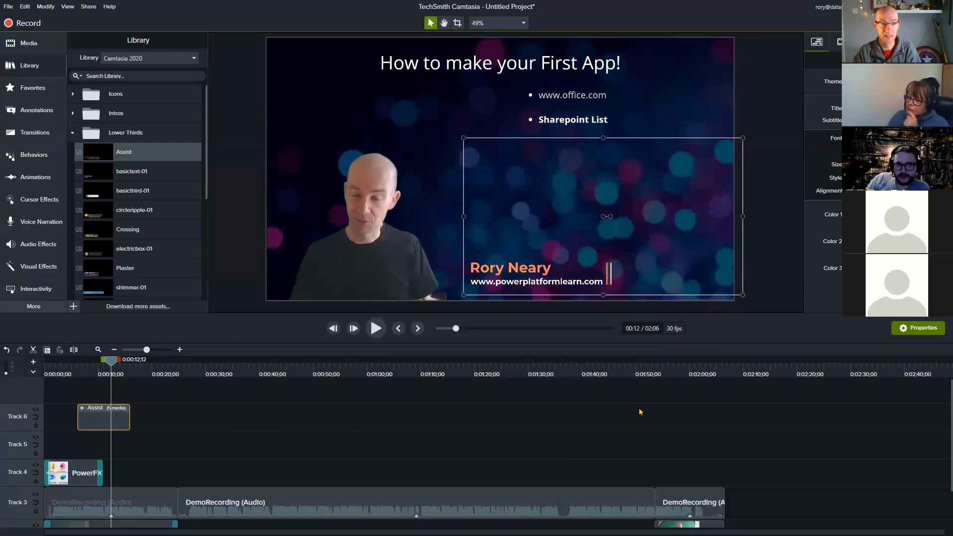
left_click(72, 133)
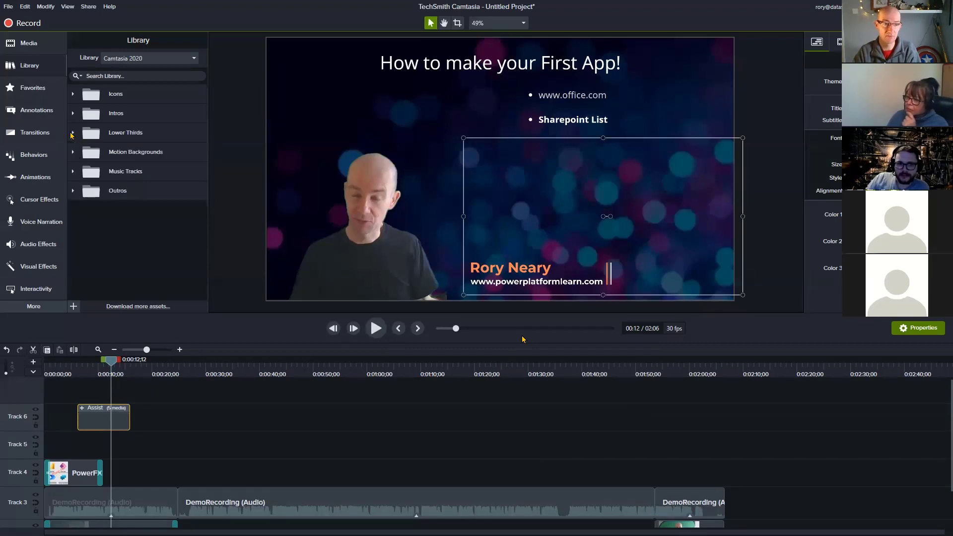
left_click(72, 133)
left_click(72, 133)
left_click(72, 133)
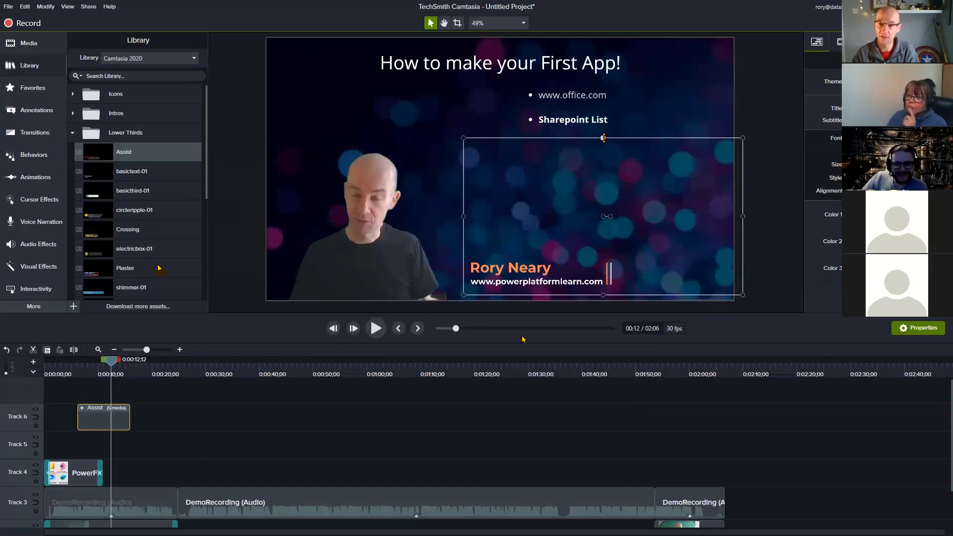
left_click_drag(603, 137, 635, 163)
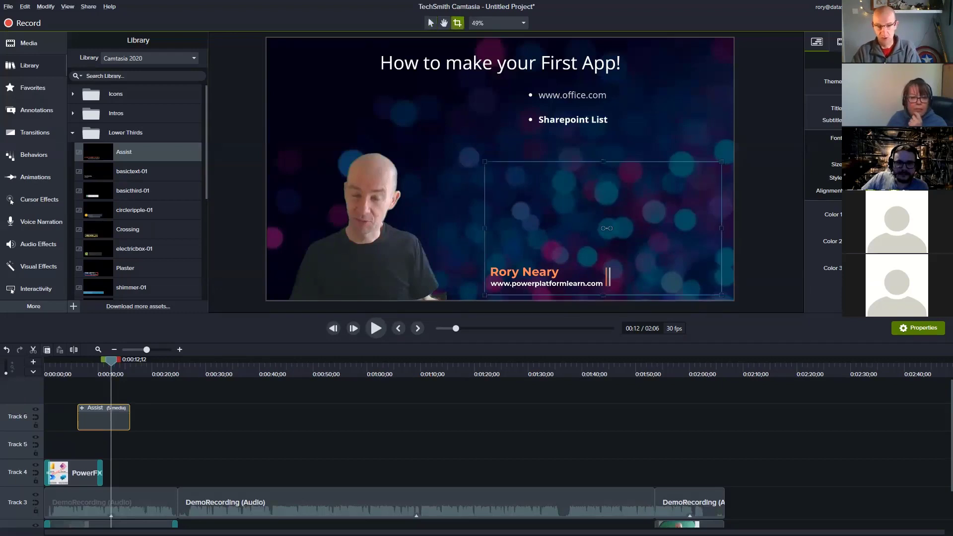
Switch to the slide show, reveal the bullet after Image Cropping, and return to Camtasia's library folders.
key("alt+Tab")
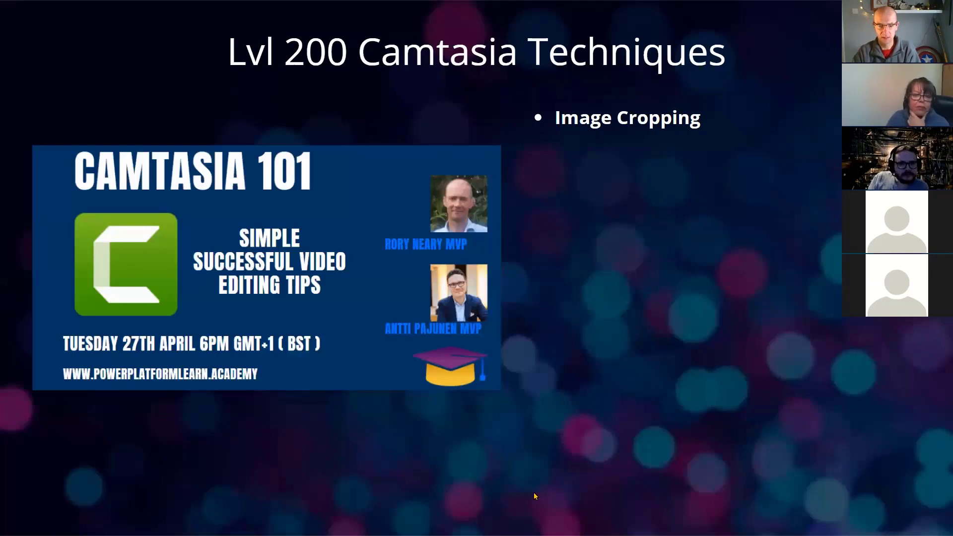
key("Right")
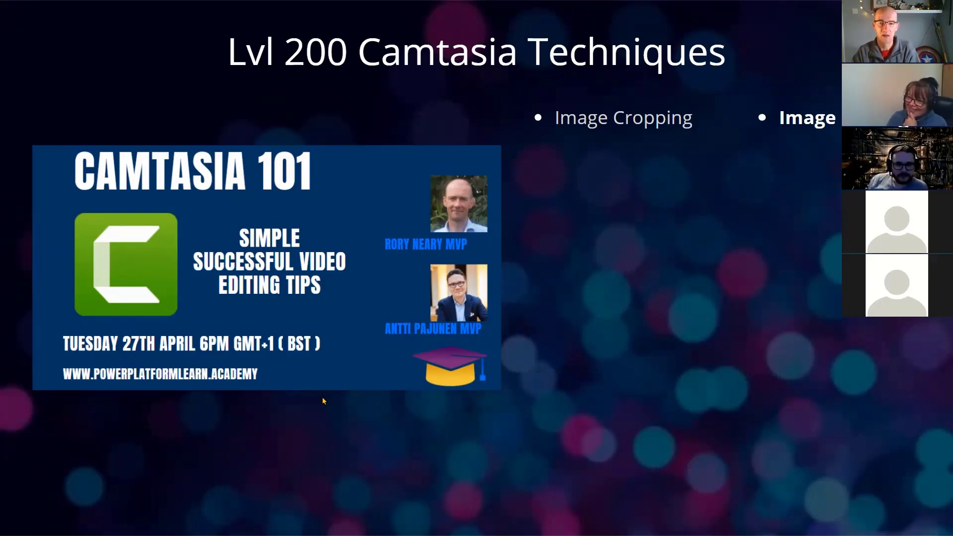
key("alt+Tab")
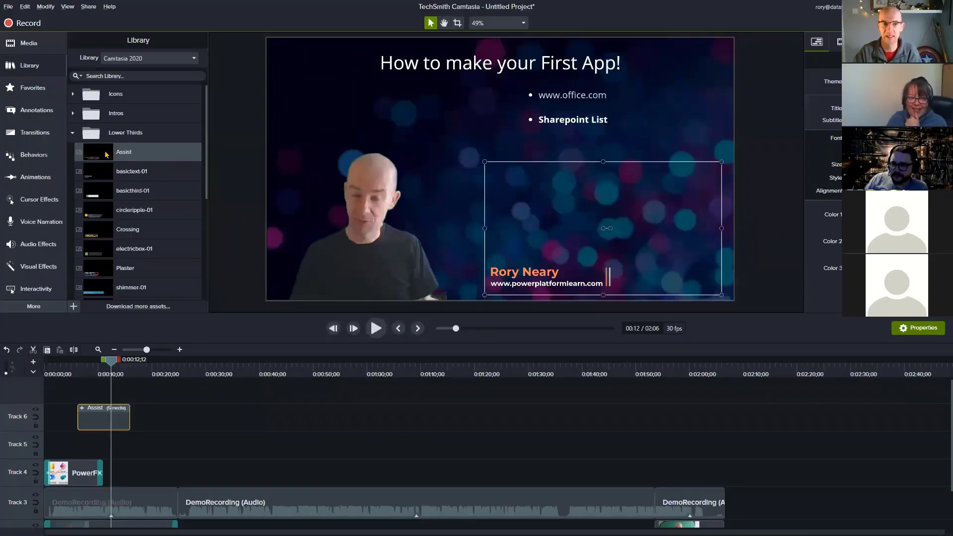
left_click(72, 133)
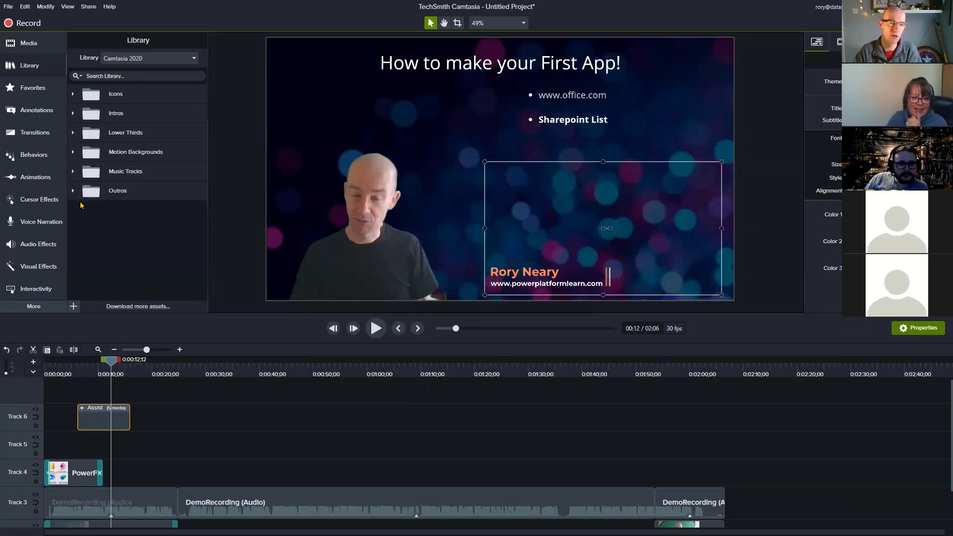
Examine the Custom preset among the animations and favorites, and scrub the timeline from about 0:00:05 to 0:00:47.
left_click(33, 90)
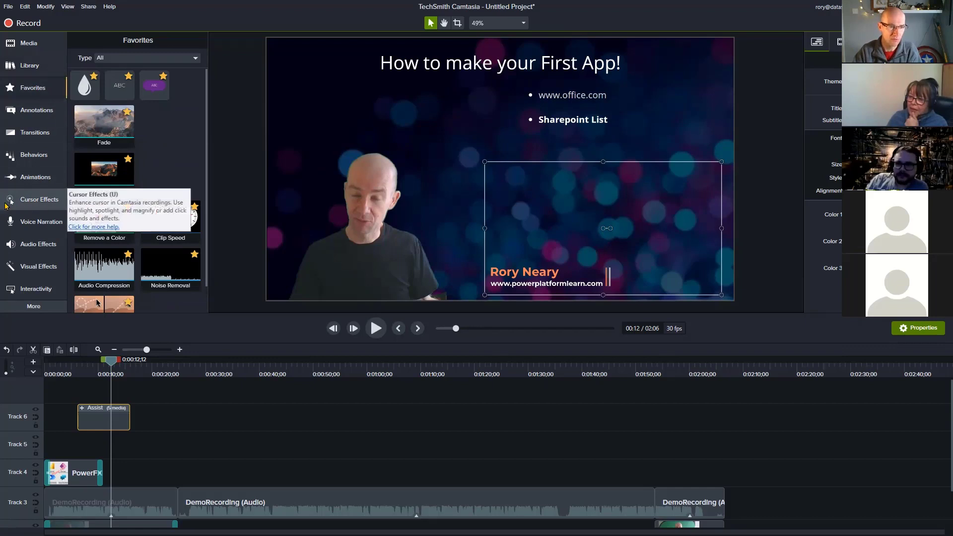
left_click(23, 178)
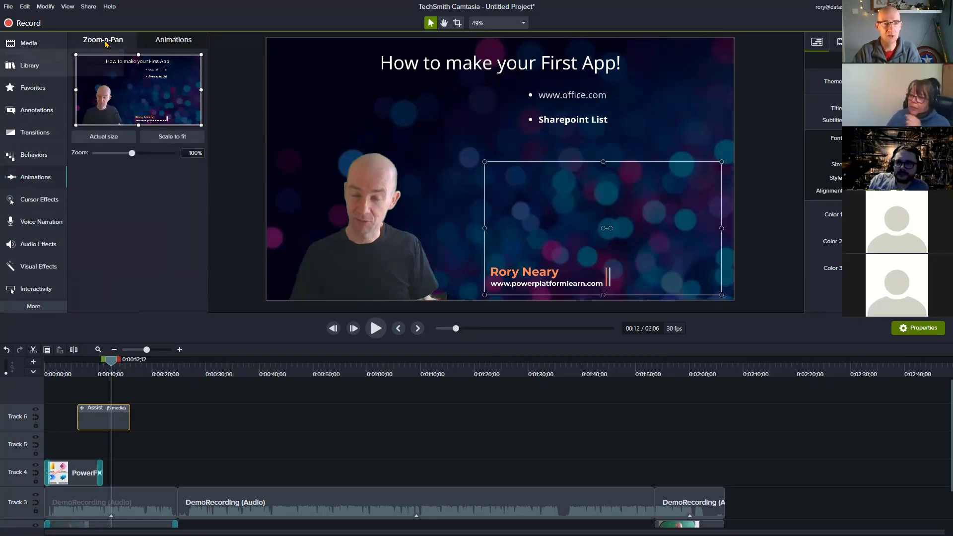
left_click(169, 45)
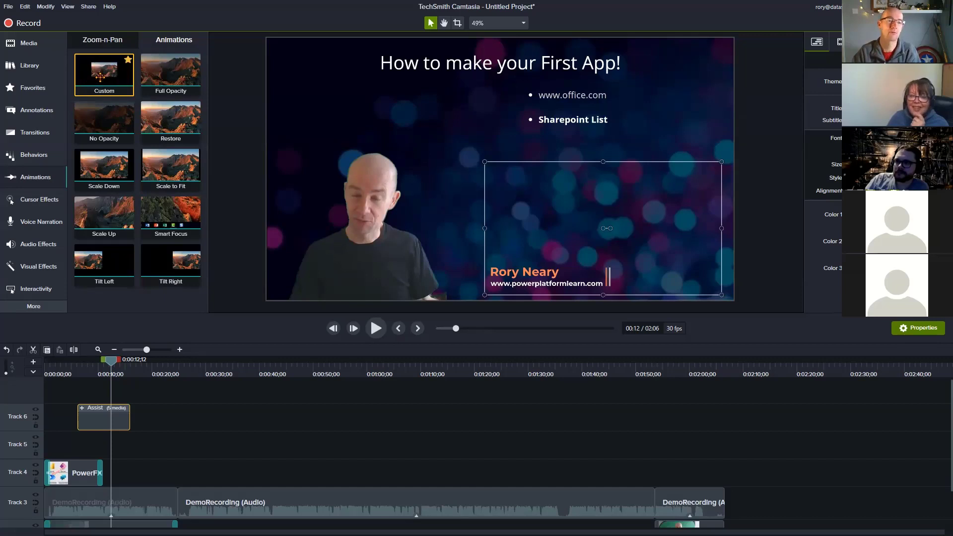
left_click(27, 89)
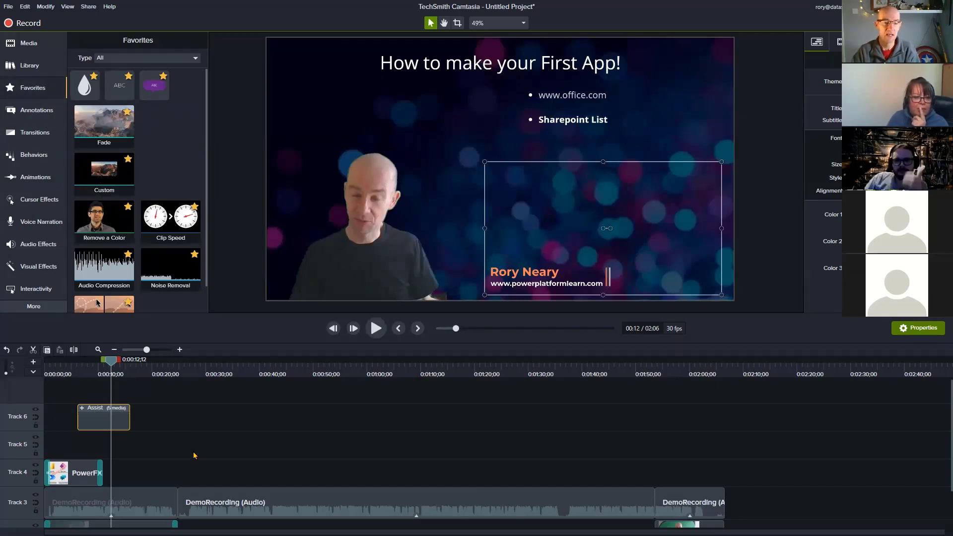
left_click_drag(108, 368, 75, 367)
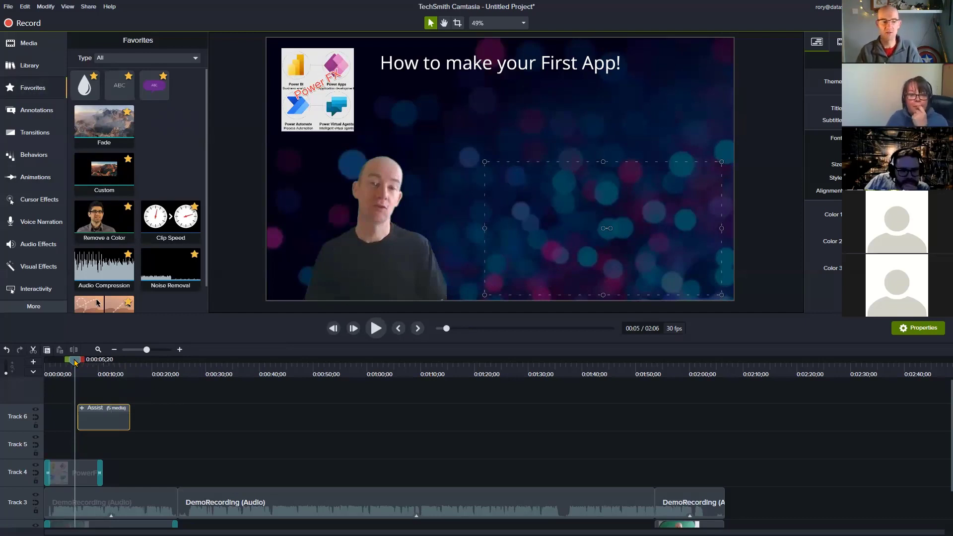
left_click_drag(76, 366, 297, 363)
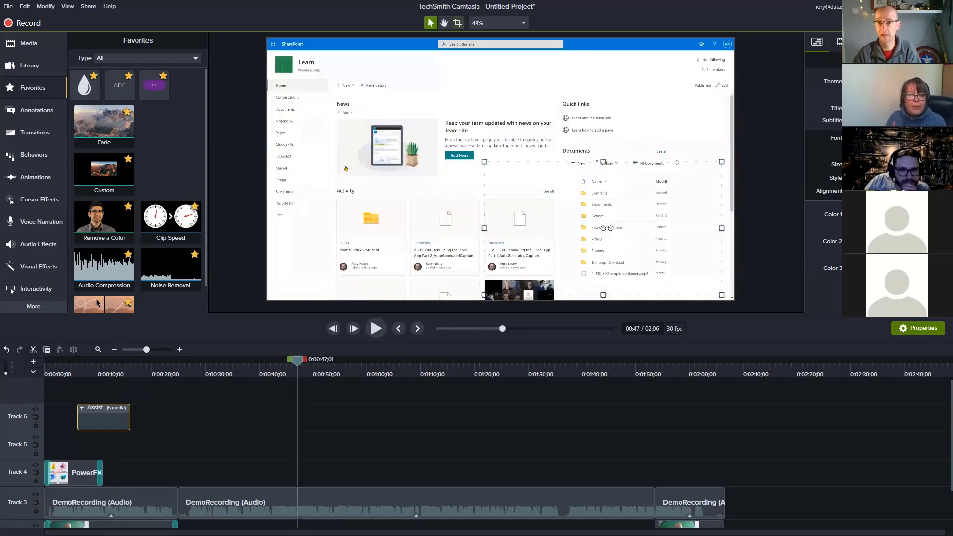
Switch to the Lvl 200 Camtasia Techniques slide, view the Camtasia Guidance module list, and return to the Camtasia project.
left_click(894, 6)
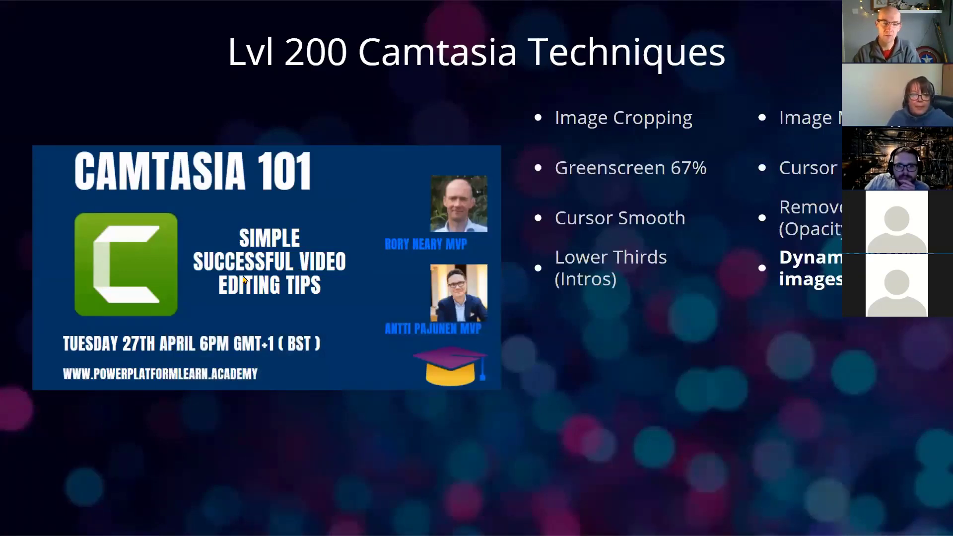
left_click(258, 245)
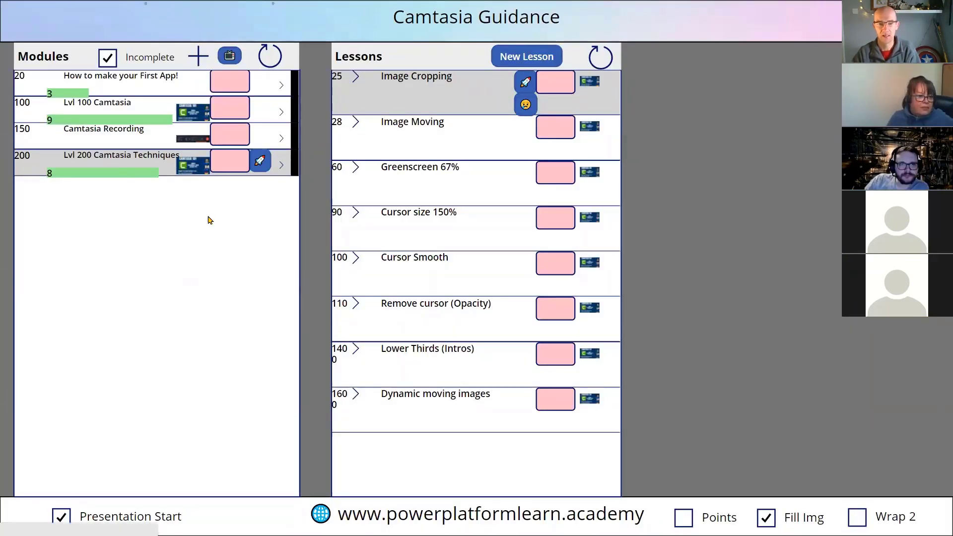
left_click(192, 167)
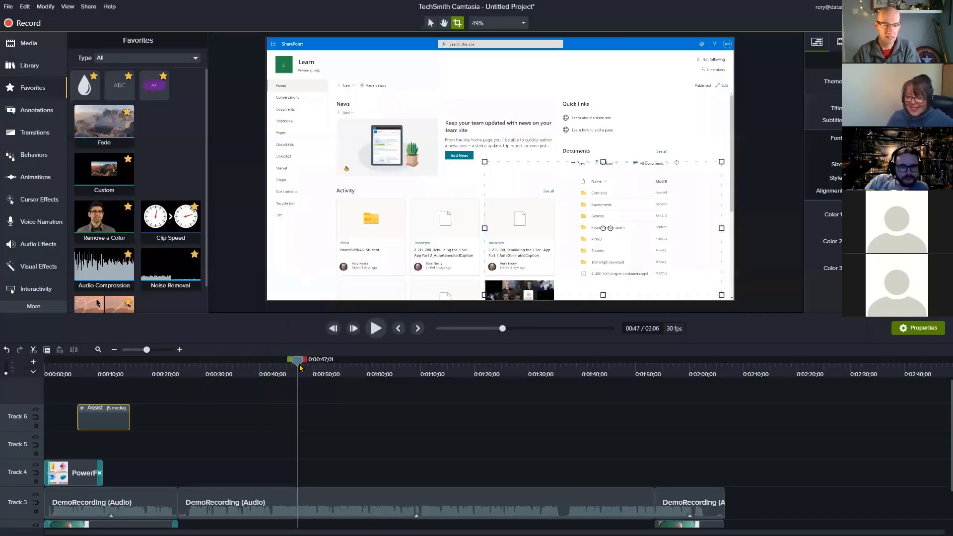
At about 0:00:02, enlarge the presenter's camera clip and move it to the right half of the canvas, along its lower edge.
left_click_drag(286, 370, 228, 370)
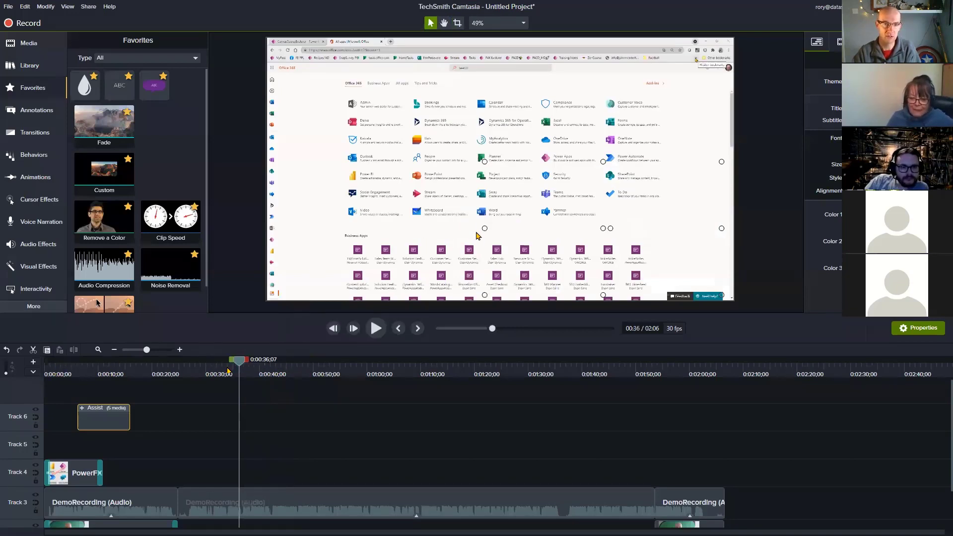
left_click_drag(228, 371, 49, 371)
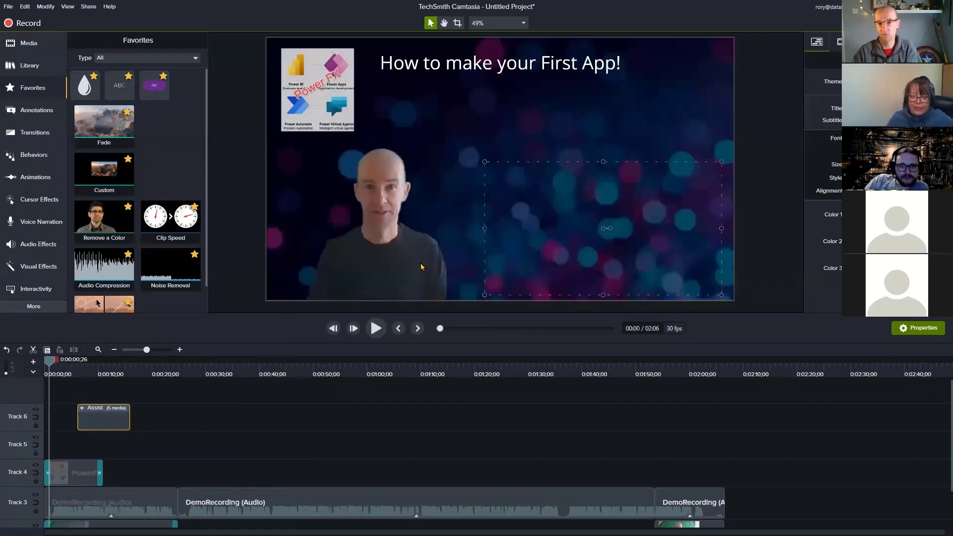
left_click(404, 268)
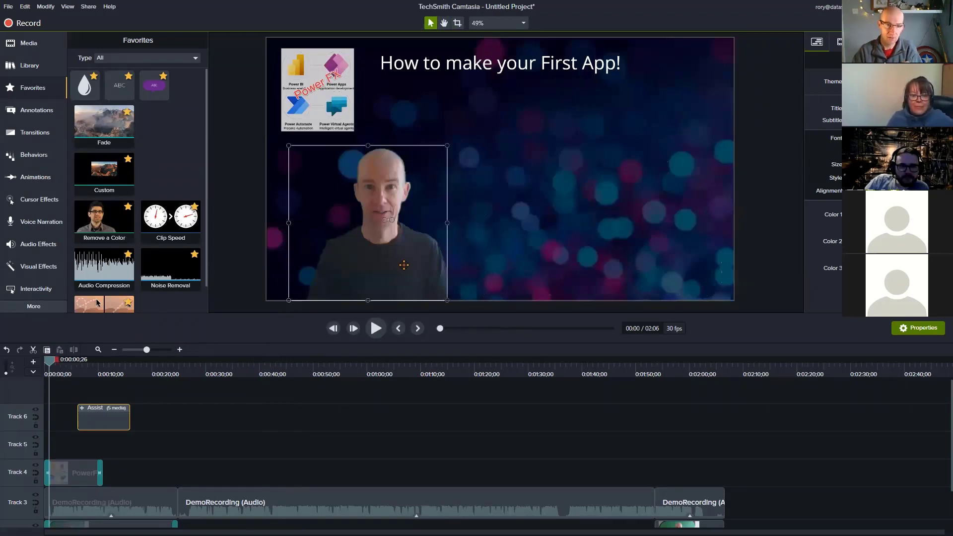
scroll(194, 395, "down", 2)
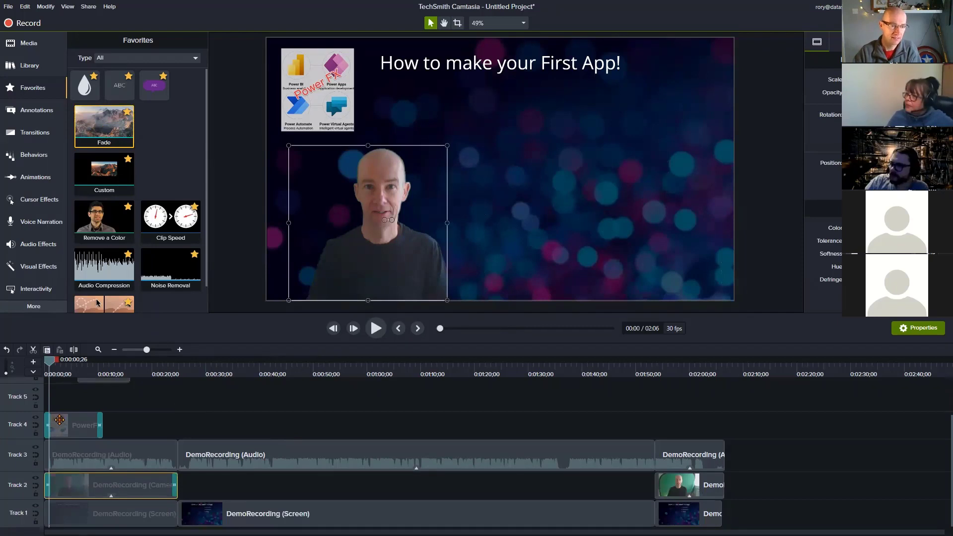
left_click_drag(50, 365, 56, 365)
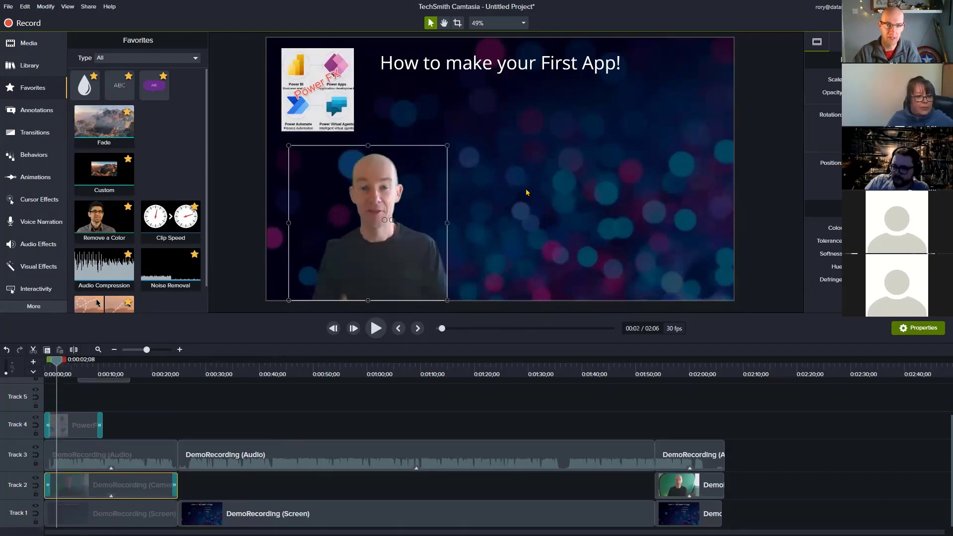
left_click_drag(447, 144, 546, 48)
left_click_drag(484, 154, 594, 160)
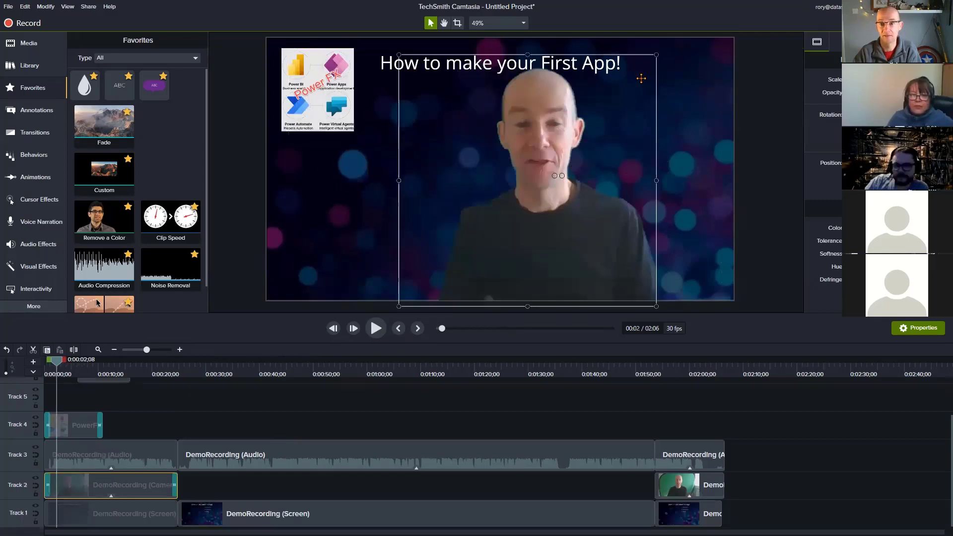
left_click_drag(649, 63, 638, 72)
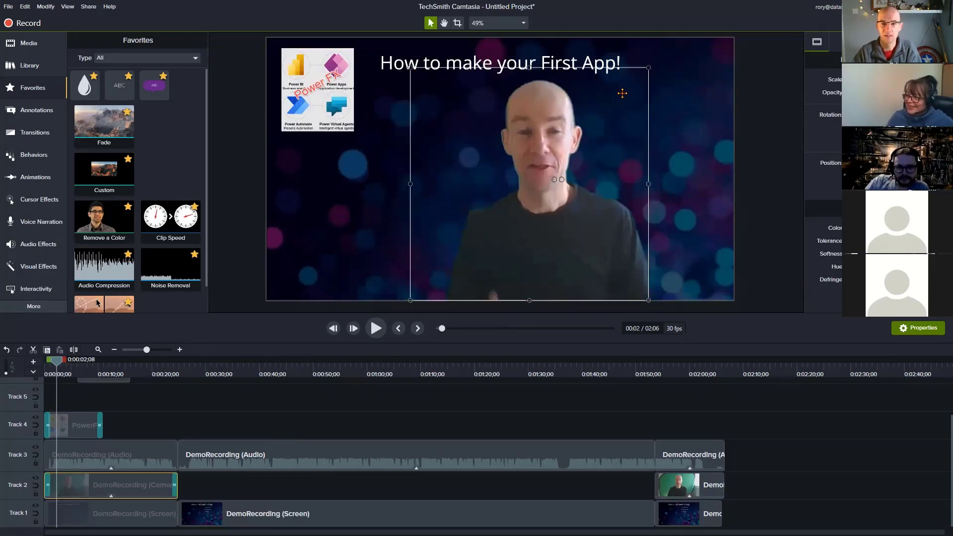
left_click_drag(622, 94, 675, 94)
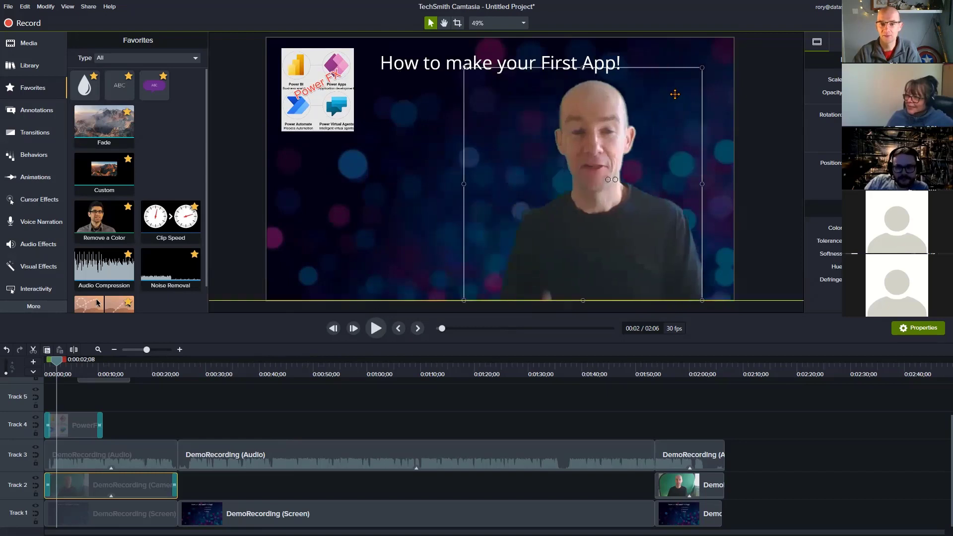
Remove the Assist lower third from Track 6, and at about 0:00:10 shrink the presenter slightly from the upper-right corner.
left_click_drag(58, 361, 68, 365)
left_click(68, 364)
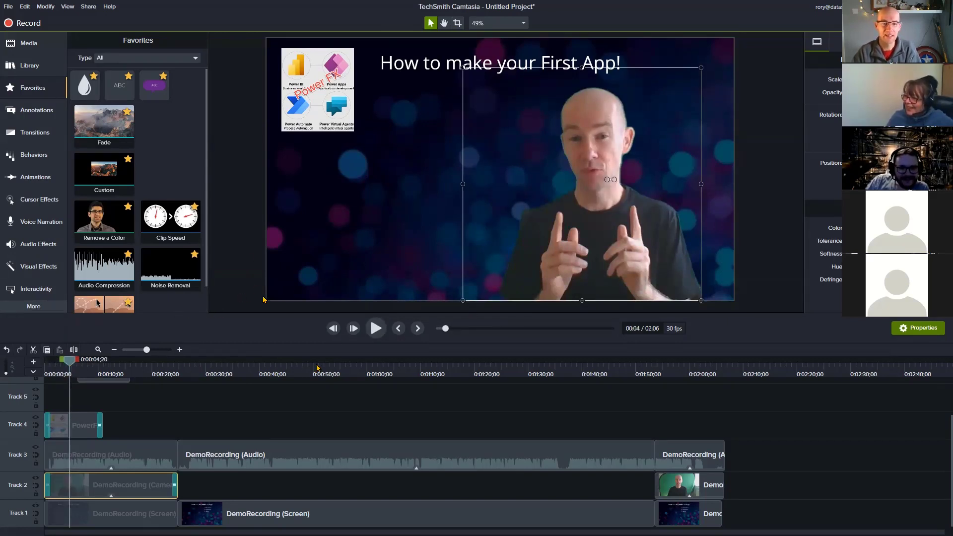
left_click_drag(70, 360, 583, 171)
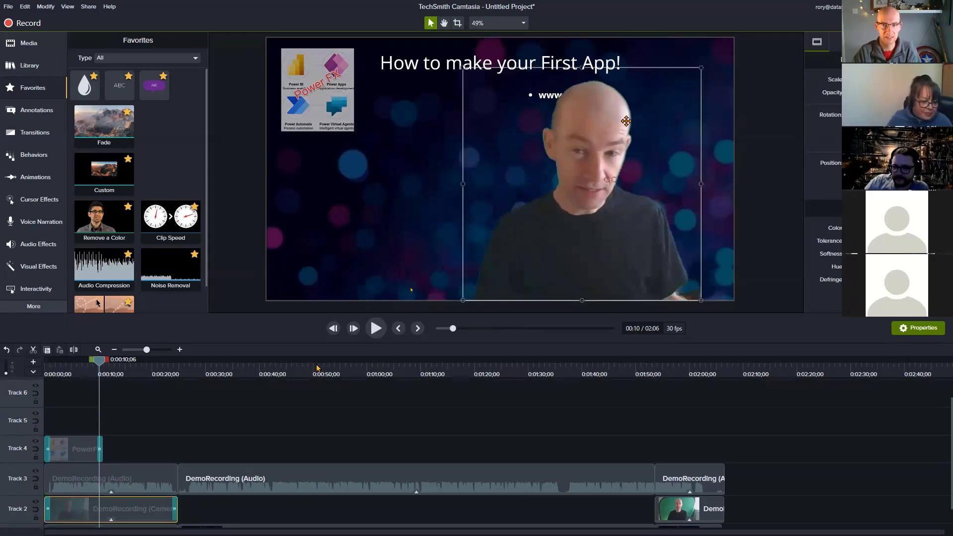
left_click_drag(701, 66, 678, 89)
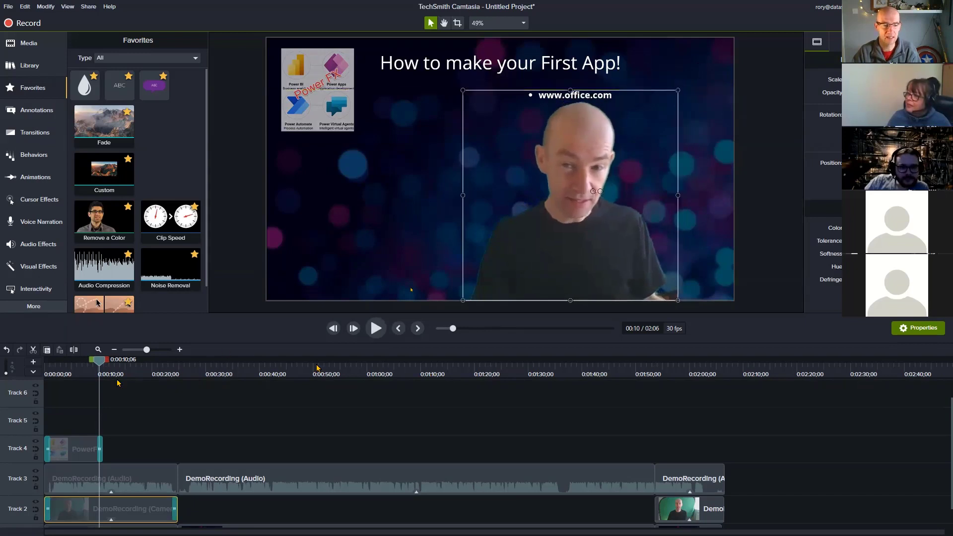
Add a Custom animation to the presenter's camera clip on Track 2 at about 0:00:08.
mouse_move(100, 362)
left_mouse_down()
mouse_move(82, 362)
mouse_move(143, 379)
mouse_move(130, 370)
mouse_move(86, 376)
left_mouse_up()
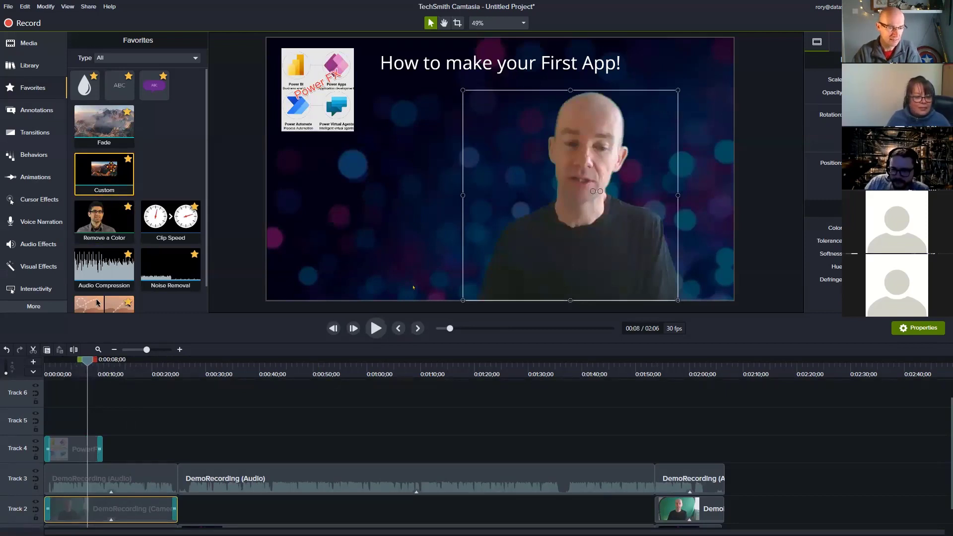
left_click_drag(104, 174, 88, 511)
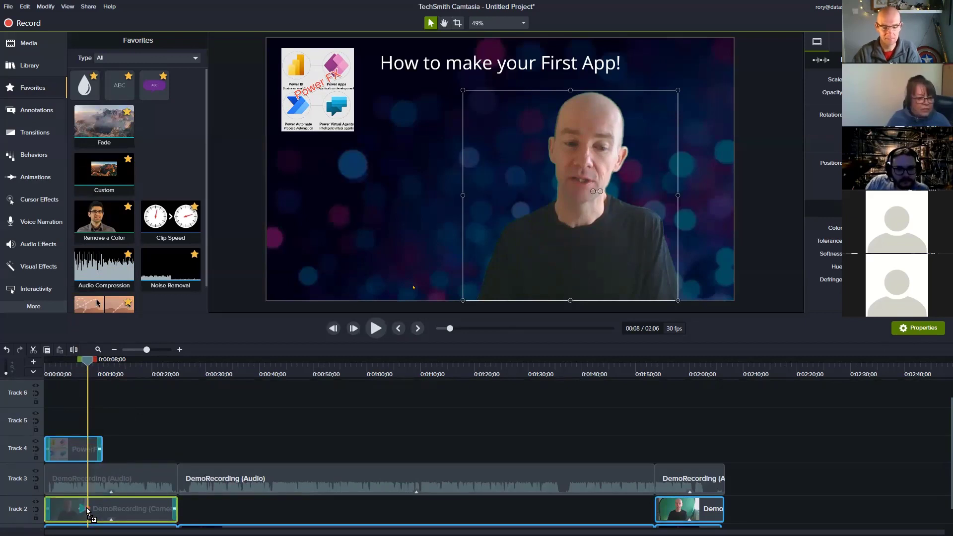
left_click_drag(89, 511, 89, 512)
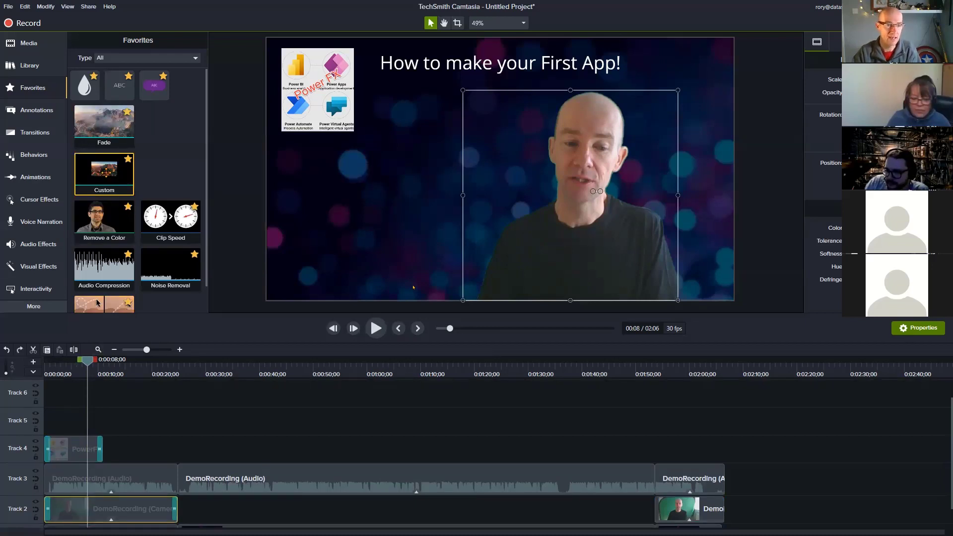
left_click_drag(106, 174, 87, 516)
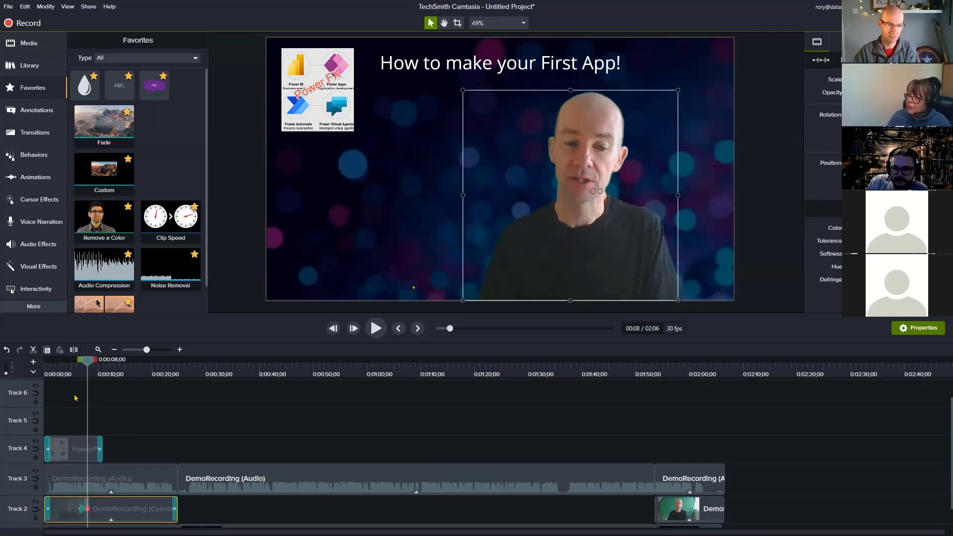
Play the video from about 0:00:05 to 0:00:09 to check the section around the new Custom animation.
left_click_drag(94, 363, 89, 363)
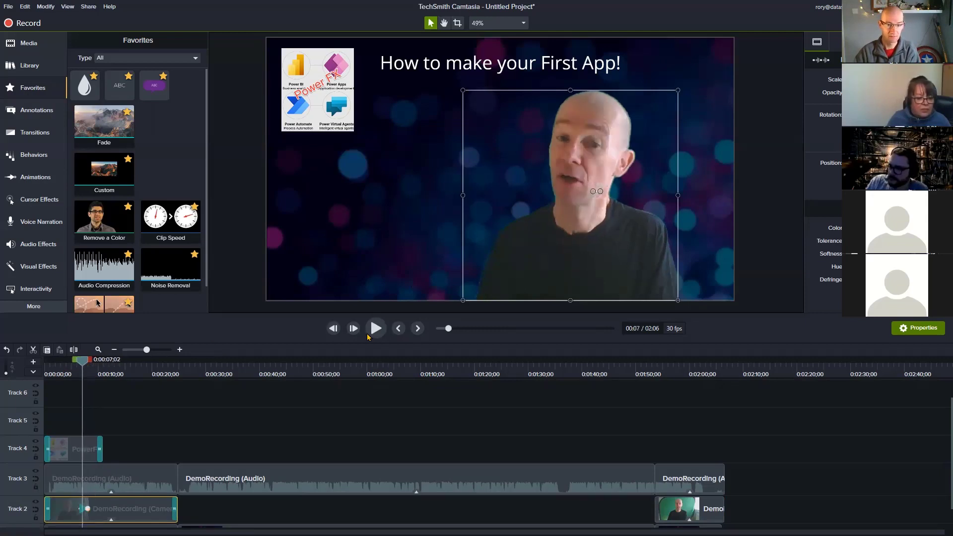
key("space")
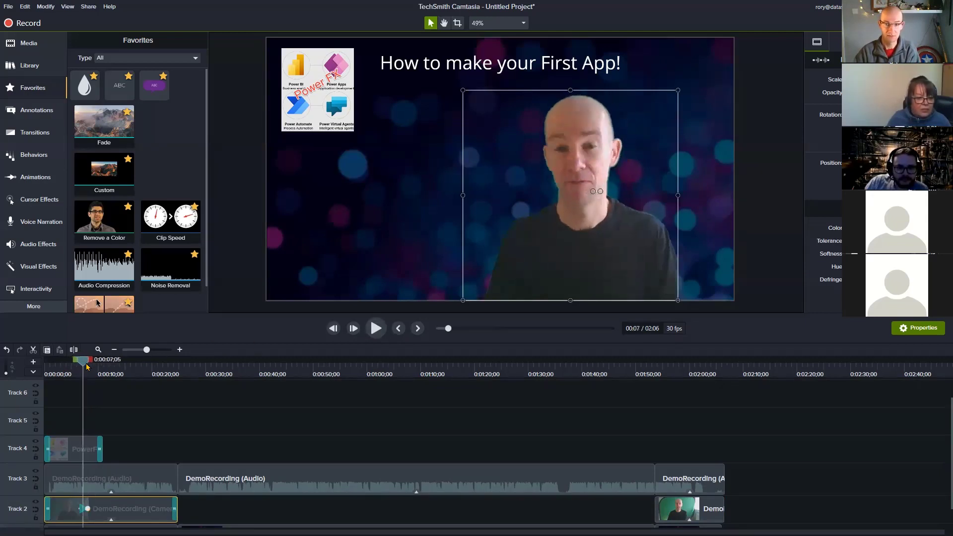
left_click(85, 370)
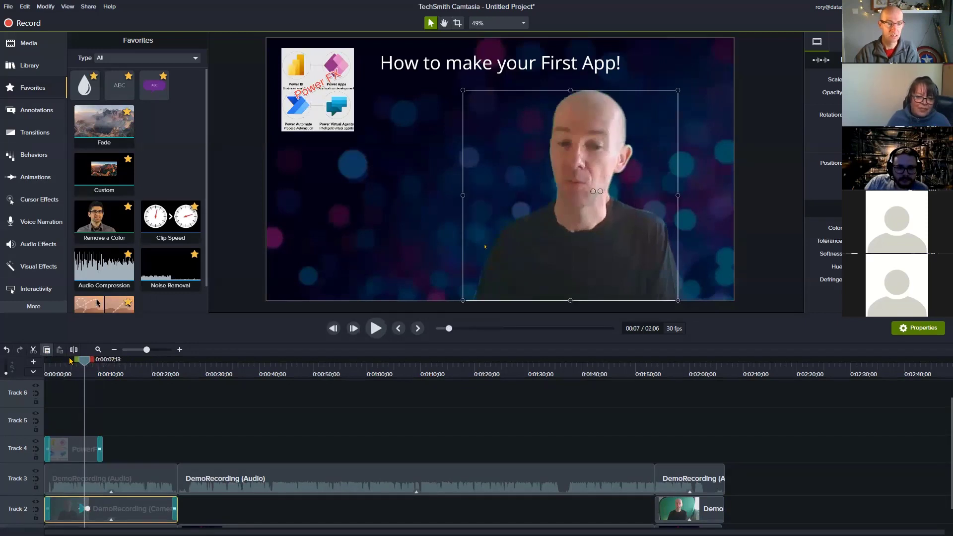
left_click_drag(85, 361, 76, 363)
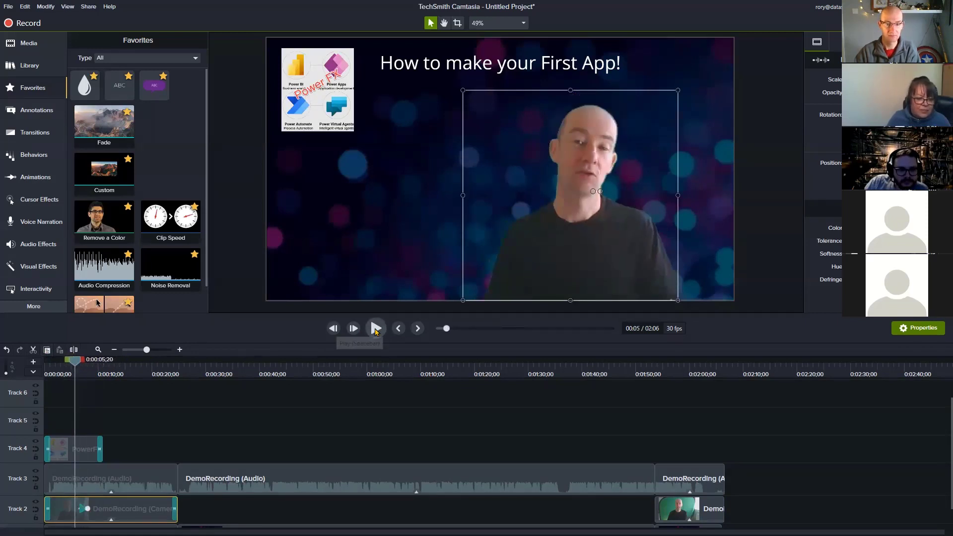
left_click(376, 332)
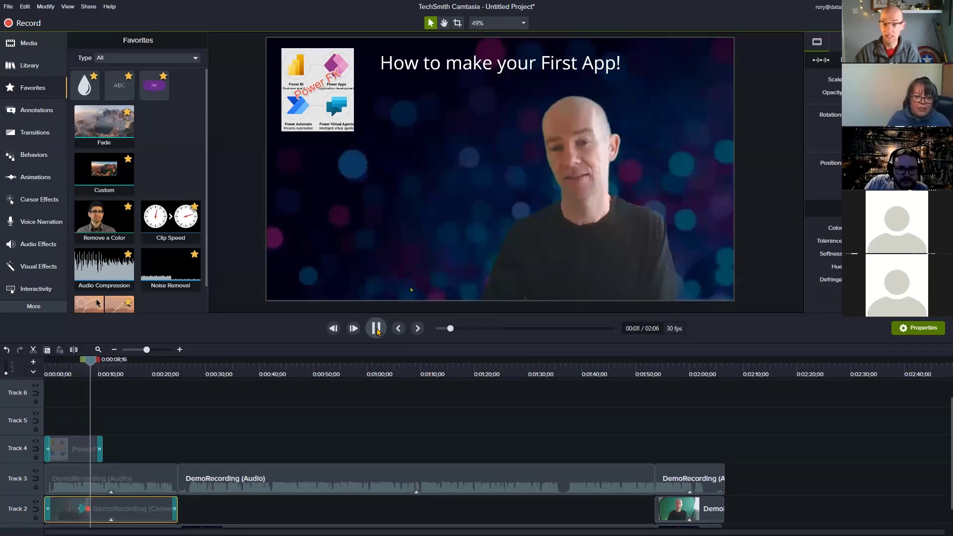
key("space")
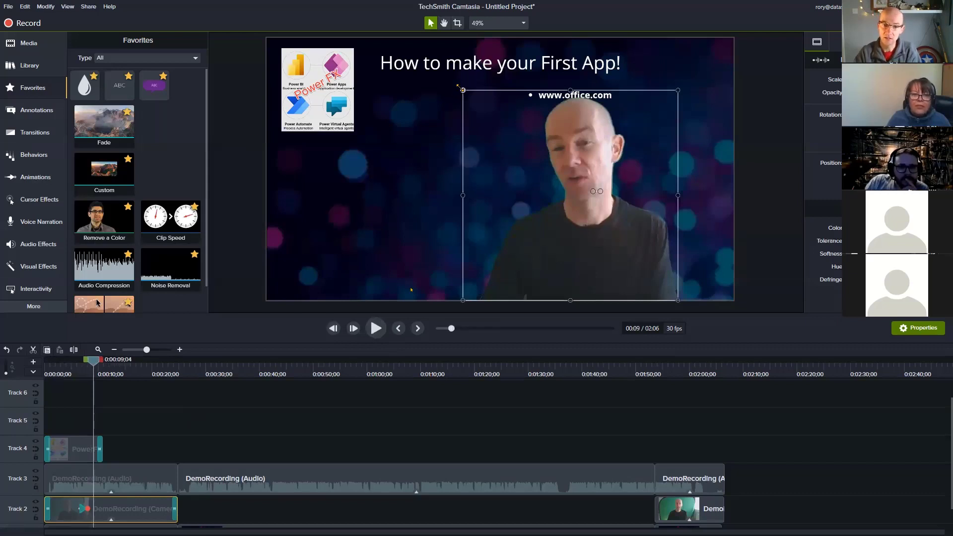
At about 0:00:09, shrink the presenter toward the lower-right corner and play back from 0:00:05 to check the animated change.
left_click_drag(461, 91, 560, 185)
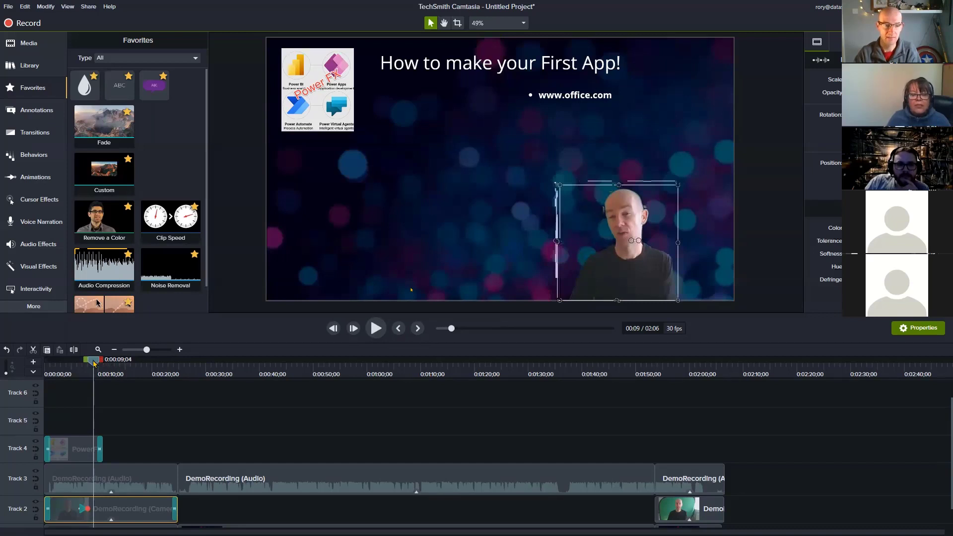
left_click_drag(93, 360, 72, 360)
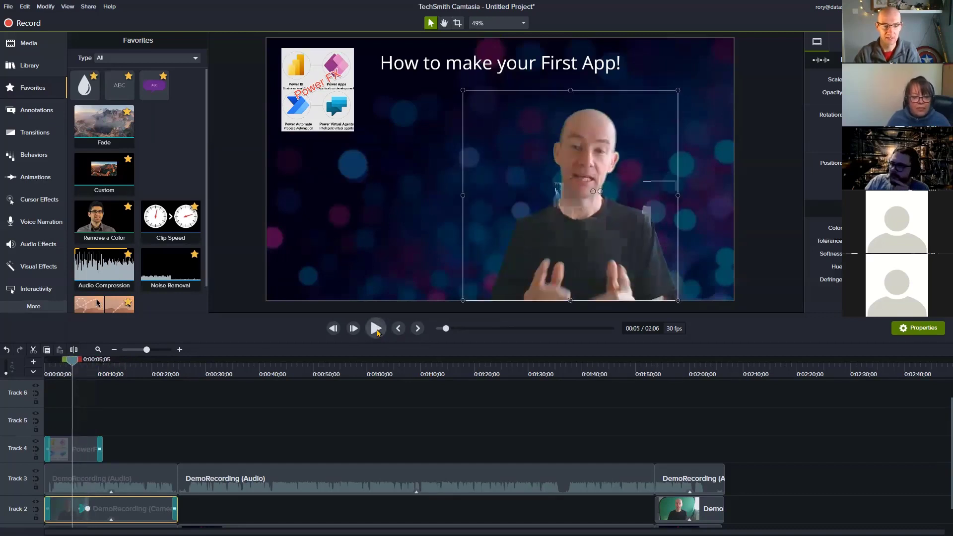
left_click(376, 328)
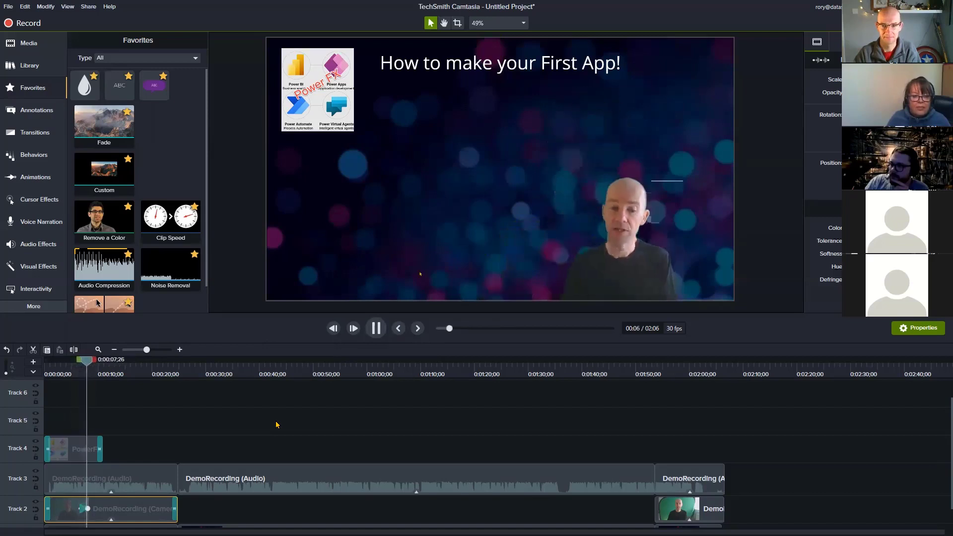
left_click(376, 329)
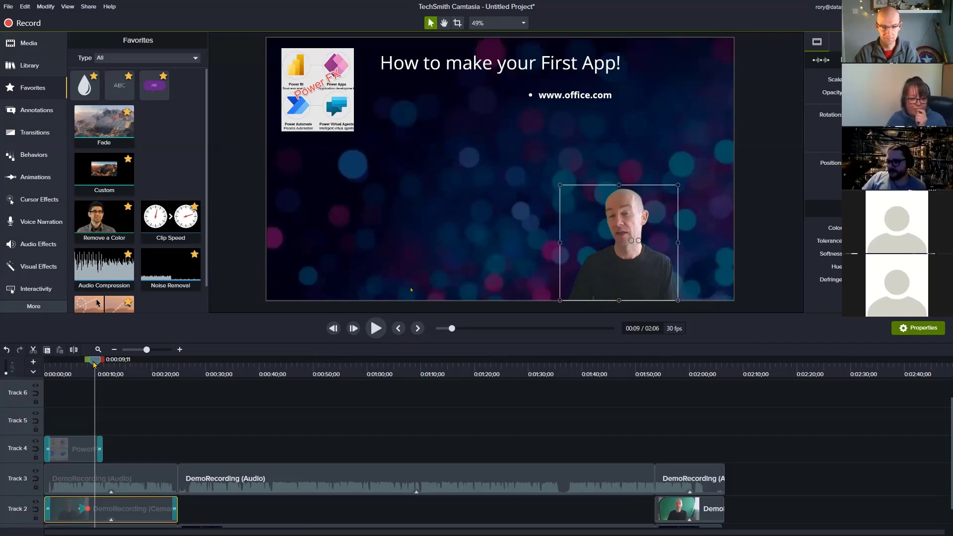
left_click_drag(95, 367, 107, 373)
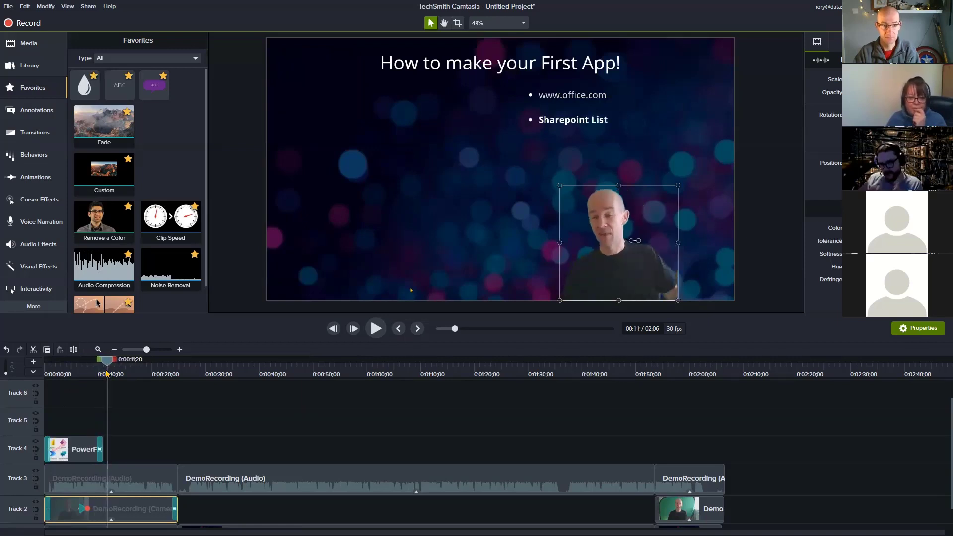
Add a second Custom animation to the Track 2 camera clip at about 0:00:11 and place the presenter small in the canvas's upper-left area.
left_click_drag(105, 185, 107, 512)
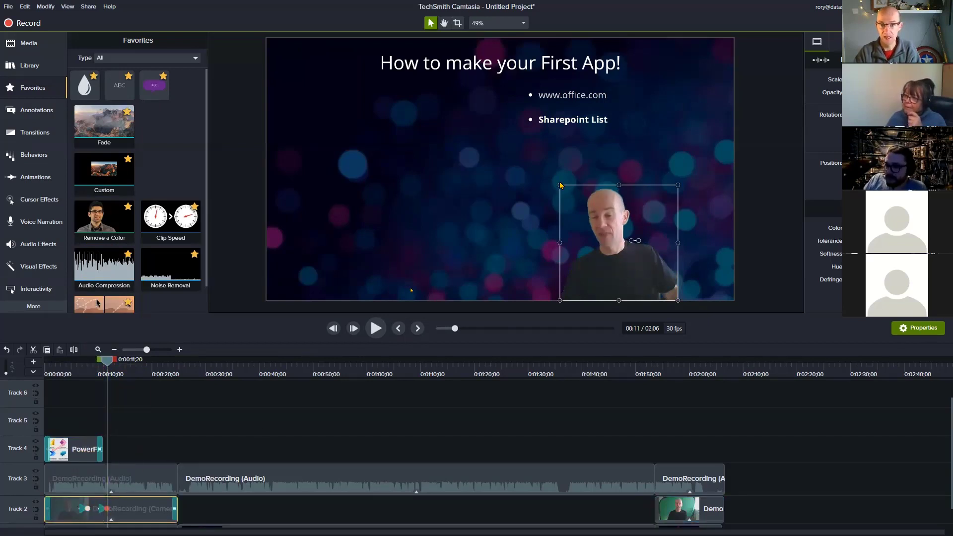
left_click_drag(560, 185, 493, 119)
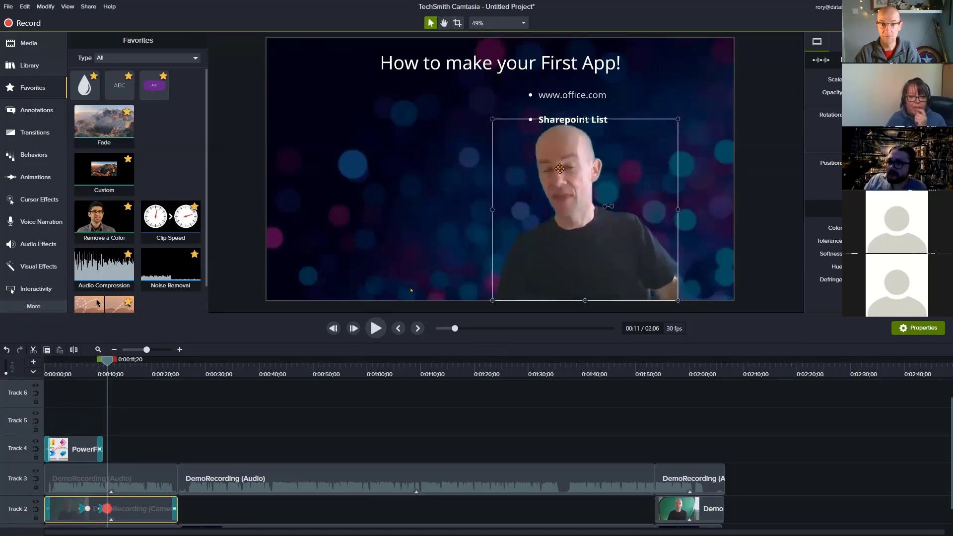
left_click_drag(560, 168, 363, 128)
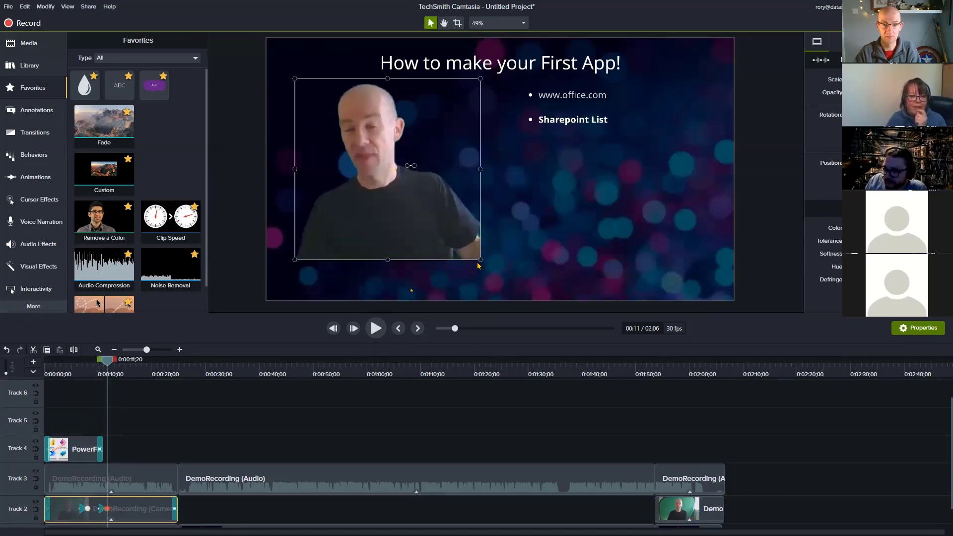
left_click_drag(481, 259, 394, 175)
Play the video from about 0:00:05 to 0:00:12 to check both presenter animations.
left_click_drag(103, 361, 74, 361)
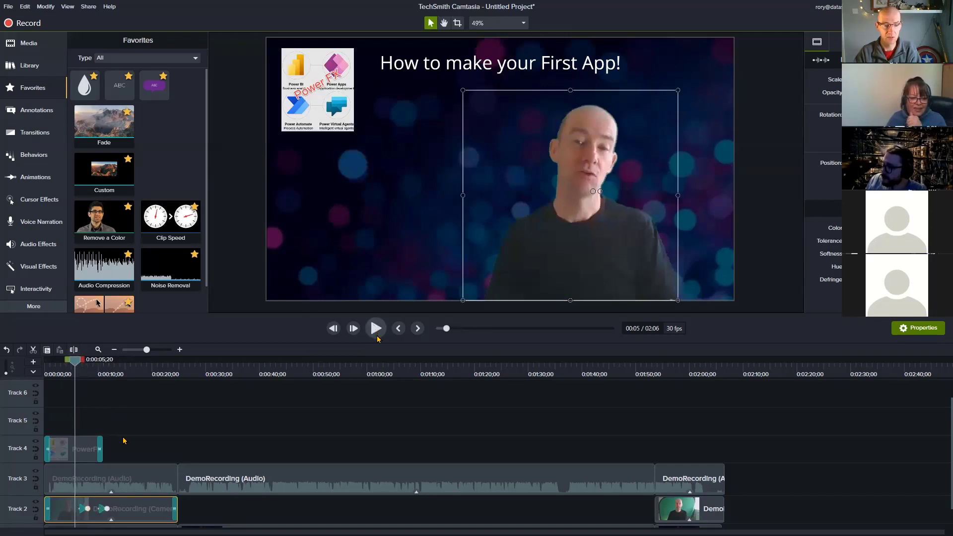
left_click(377, 337)
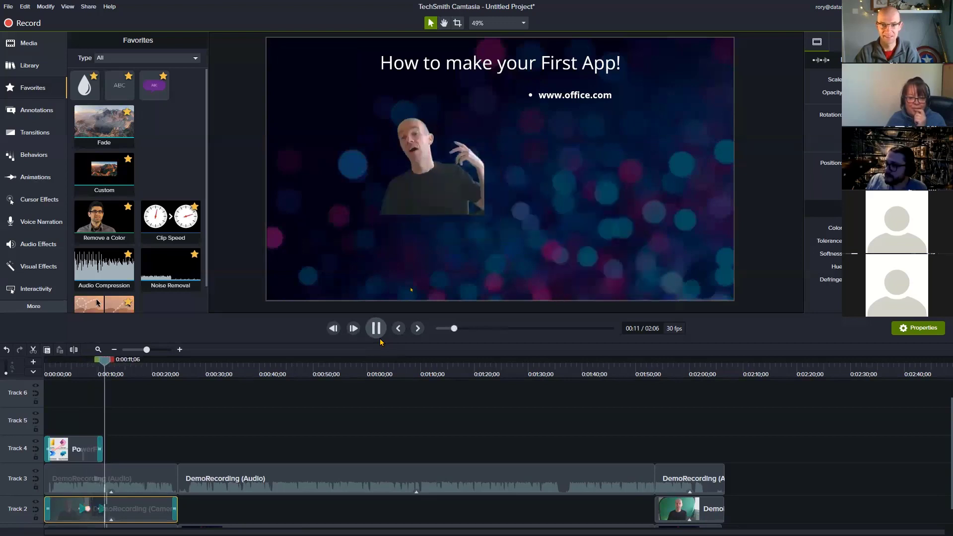
left_click(376, 328)
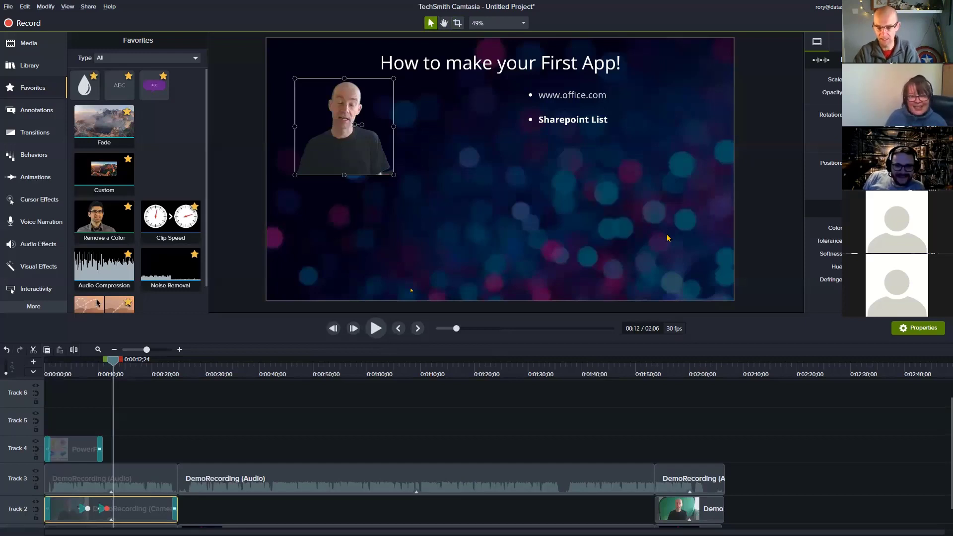
Check the Lvl 200 Camtasia Techniques slide, then return to Camtasia and scrub through the presenter's move from about 0:00:08 to 0:00:11.
key("alt+Tab")
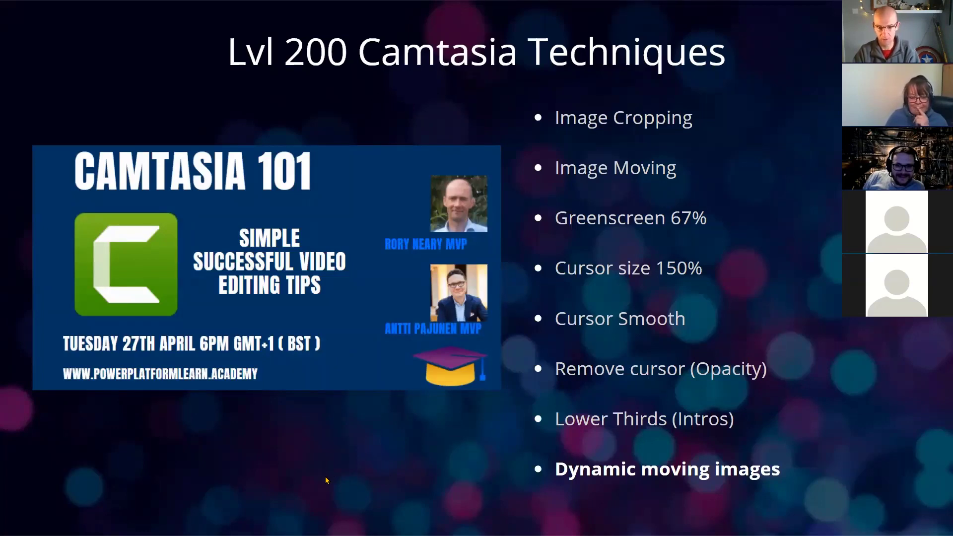
key("alt+Tab")
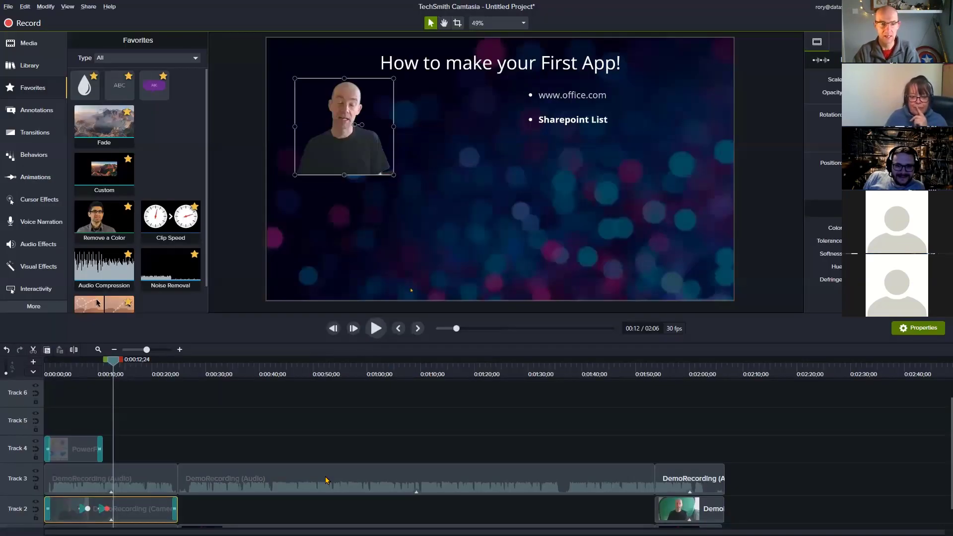
left_click_drag(13, 375, 90, 393)
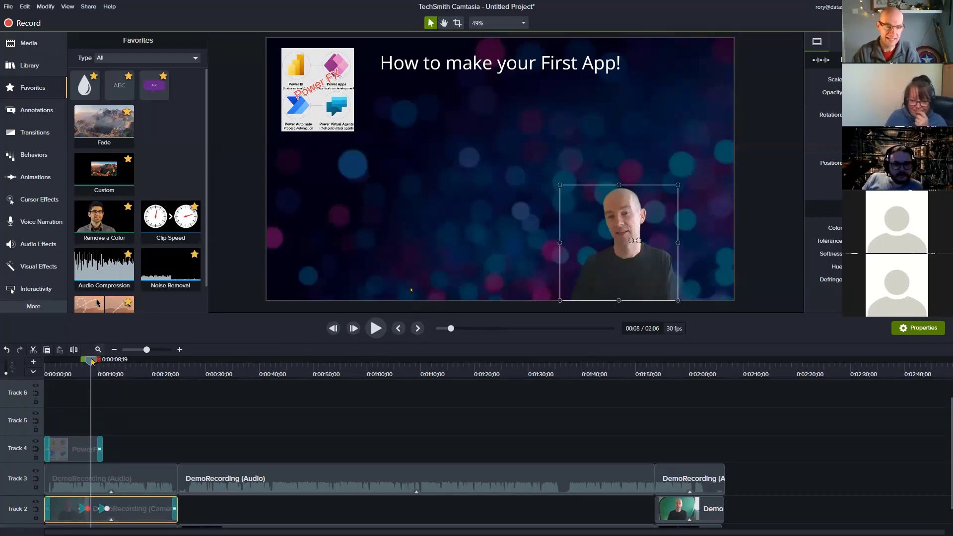
mouse_move(91, 360)
left_mouse_down()
mouse_move(115, 359)
mouse_move(105, 359)
left_mouse_up()
scroll(164, 427, "down", 1)
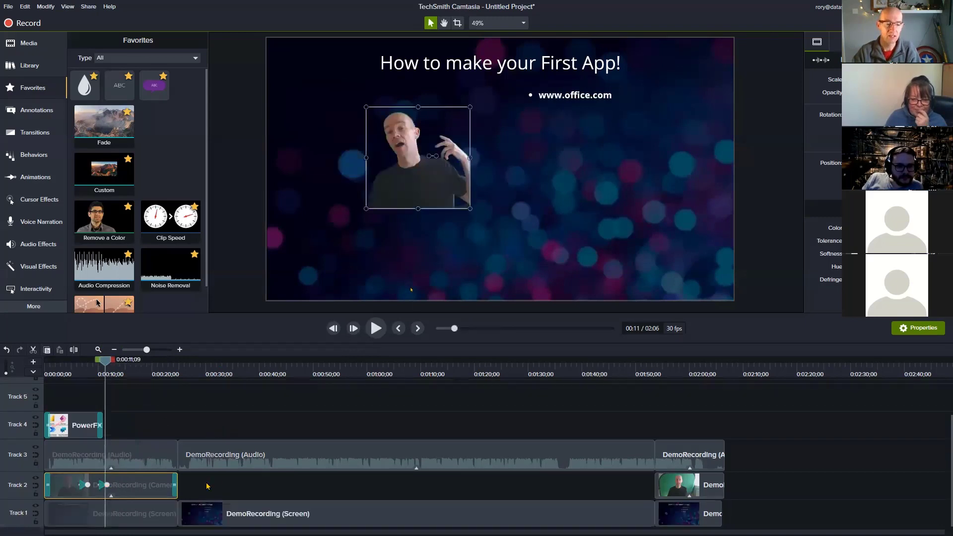
Enlarge the recorded cursor in the first and second screen clips on Track 1, and play from about 0:00:43 to 0:00:50.
left_click(140, 519)
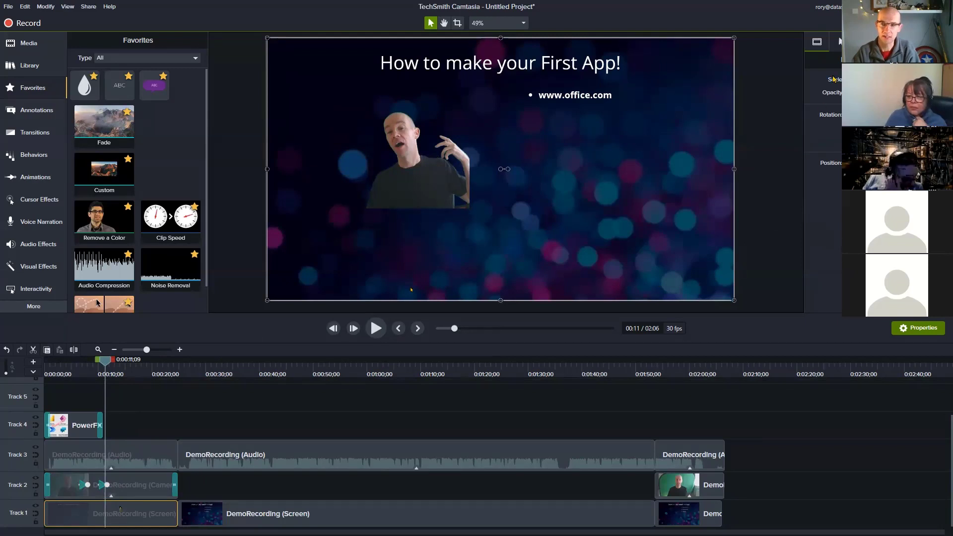
left_click(839, 41)
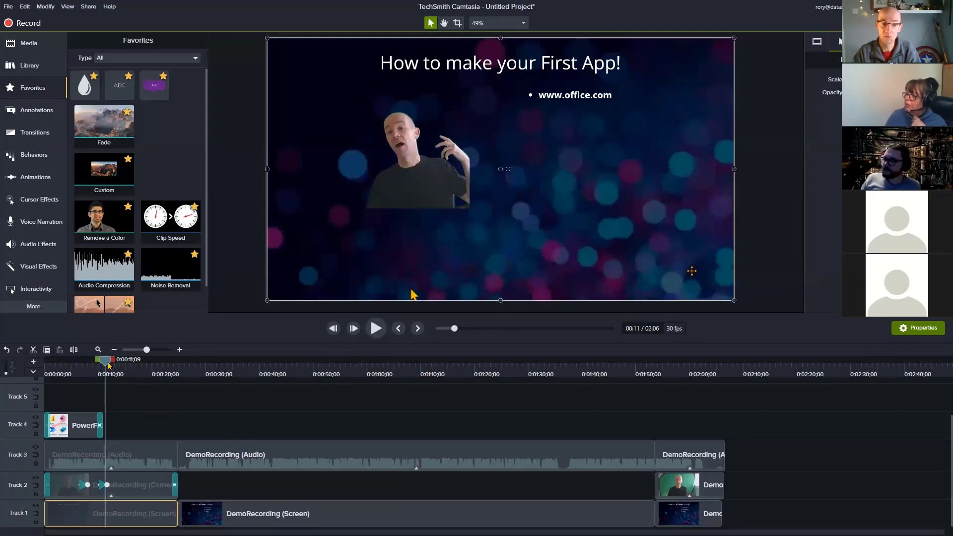
left_click_drag(108, 364, 277, 368)
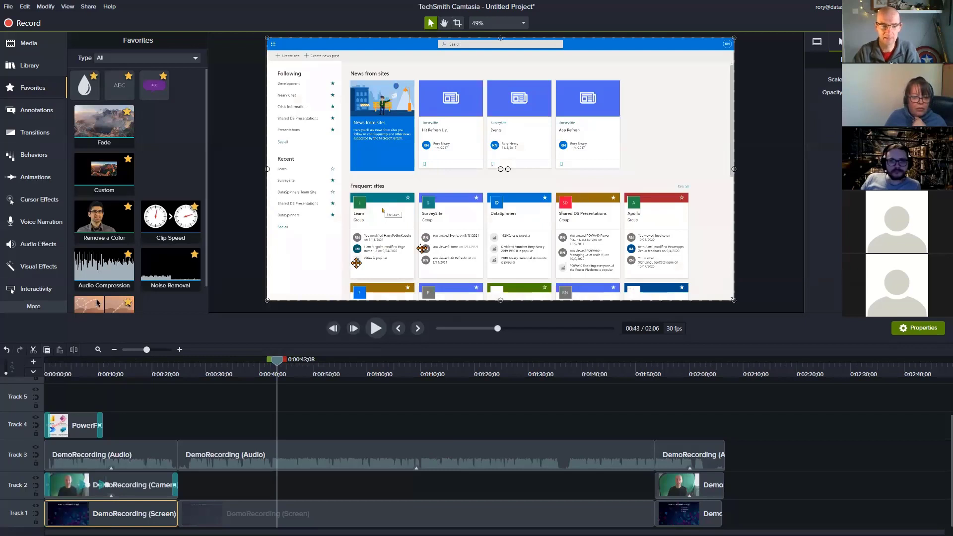
left_click(241, 511)
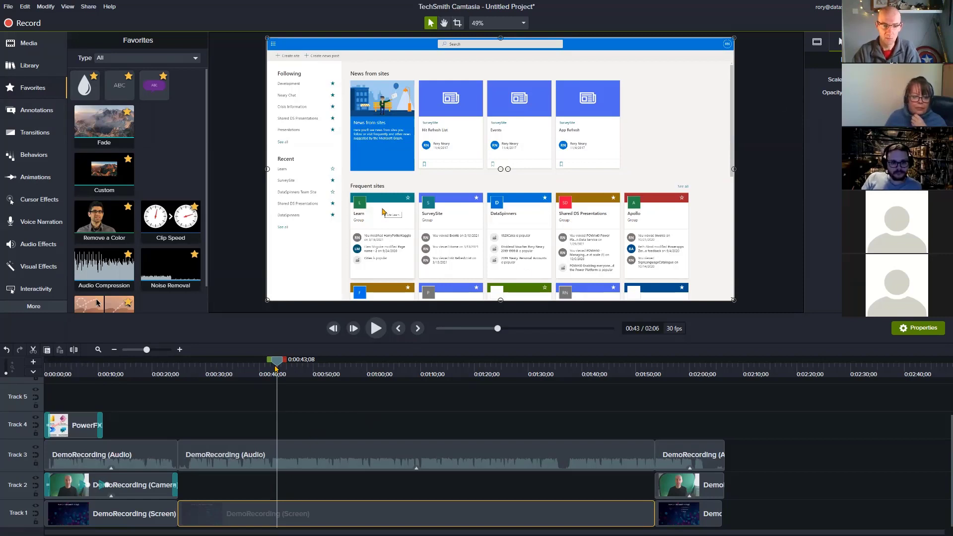
left_click(376, 328)
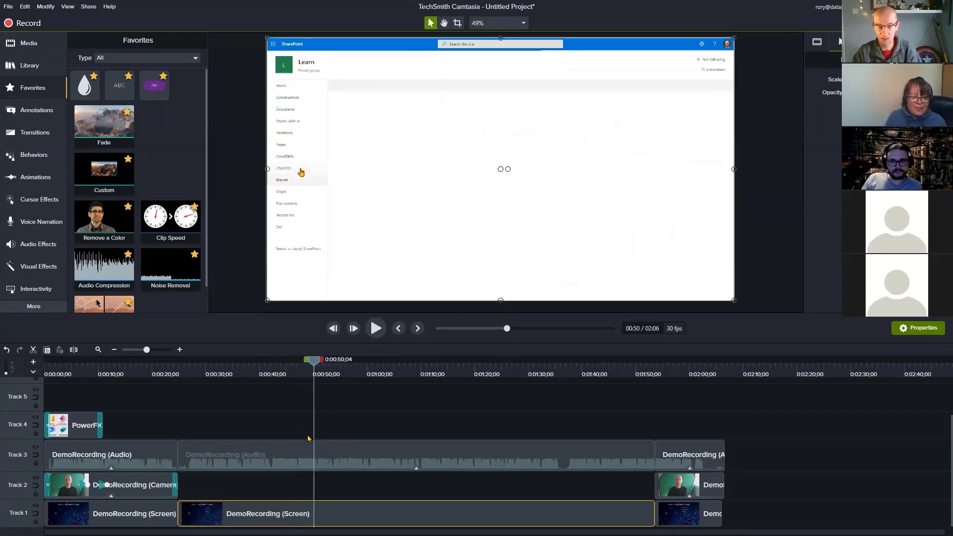
key("space")
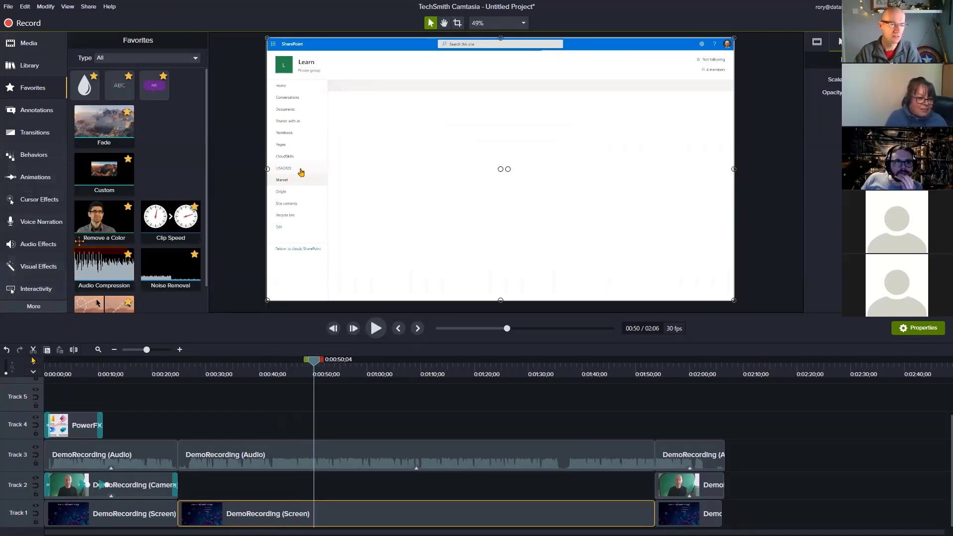
Apply the Cursor Smoothing effect to the second screen clip on Track 1.
left_click(32, 308)
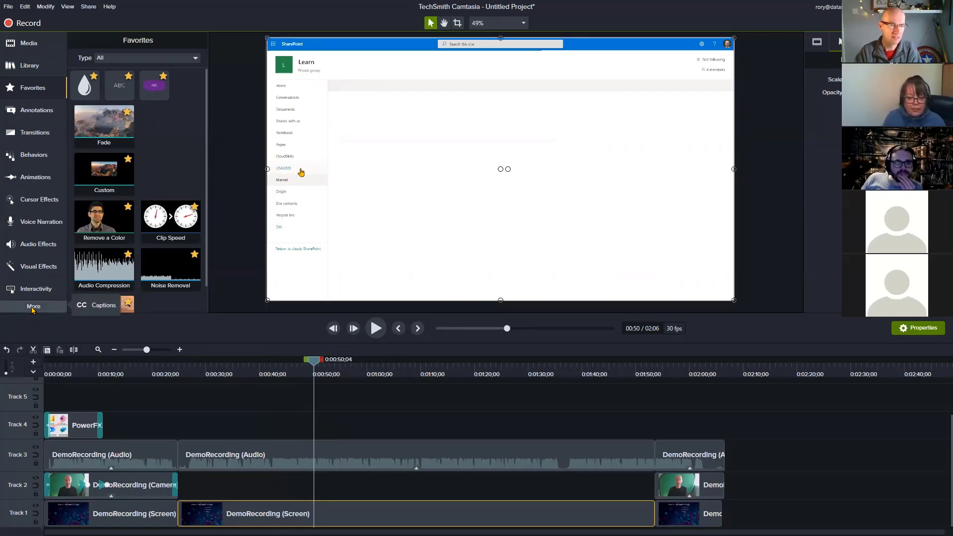
left_click(30, 201)
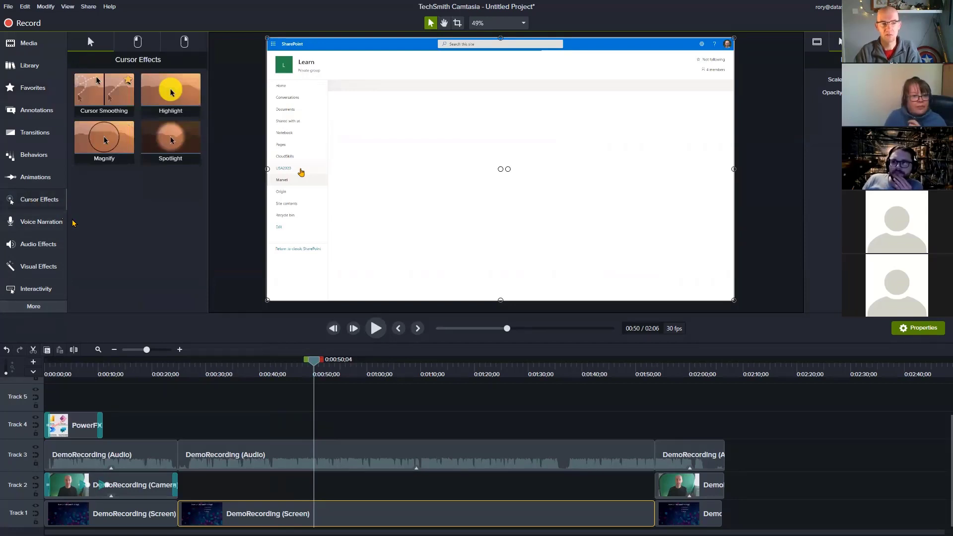
left_click(135, 44)
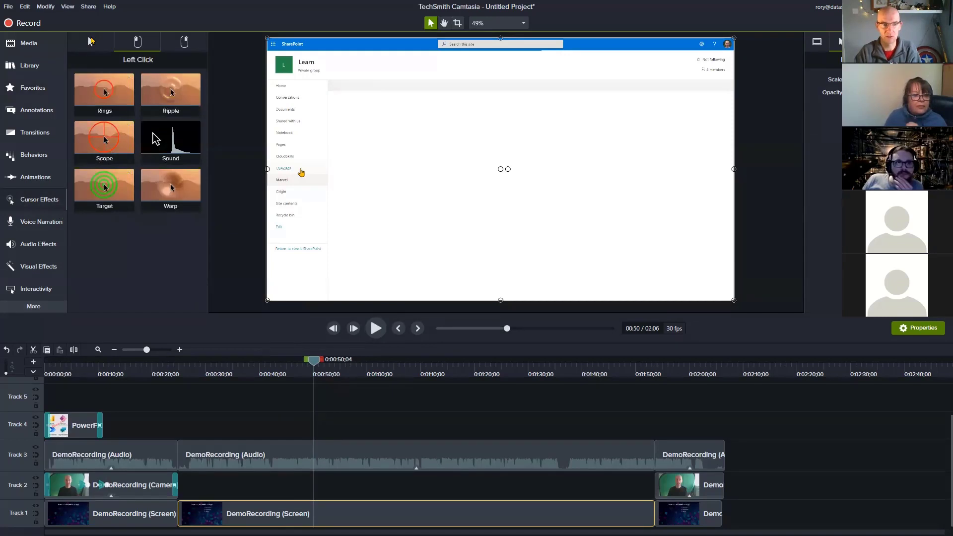
left_click(91, 41)
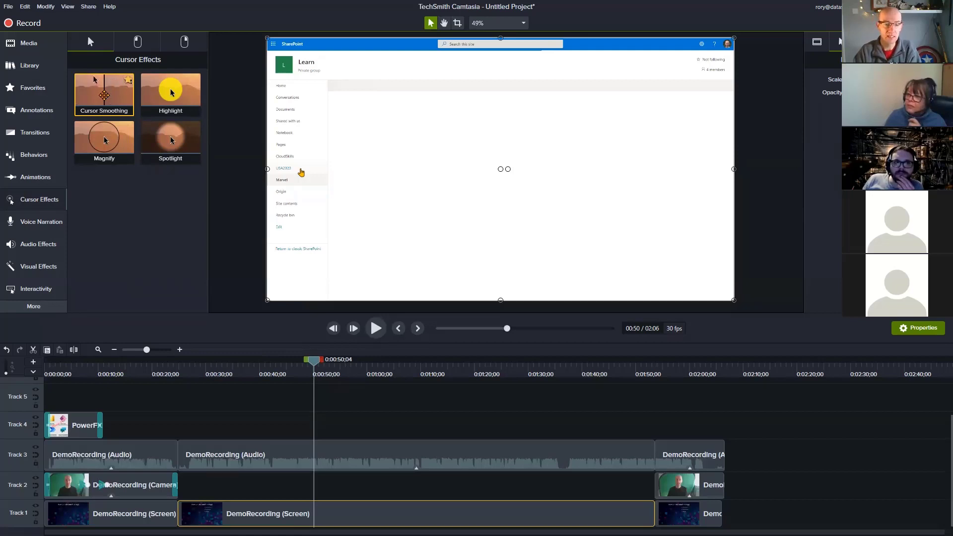
left_click_drag(104, 95, 312, 520)
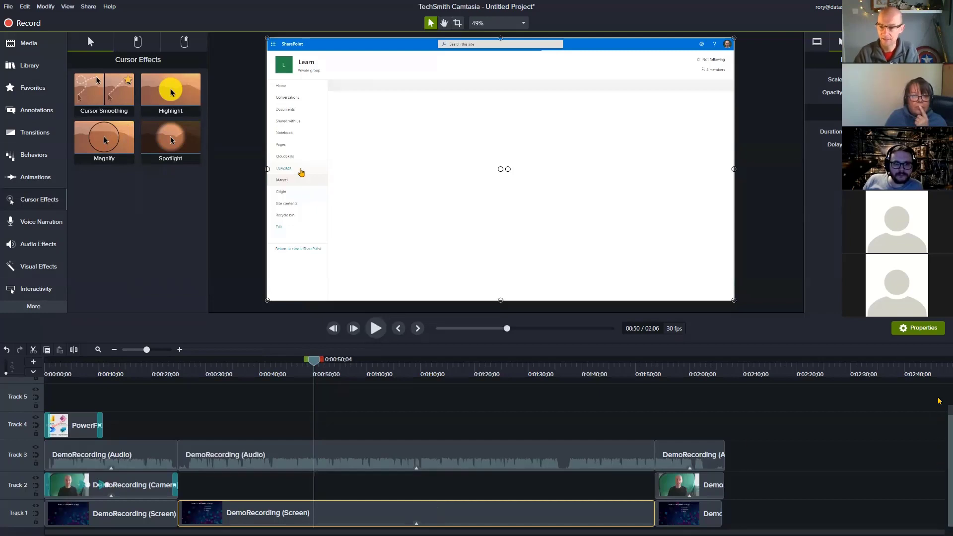
scroll(941, 407, "up", 1)
scroll(938, 457, "down", 1)
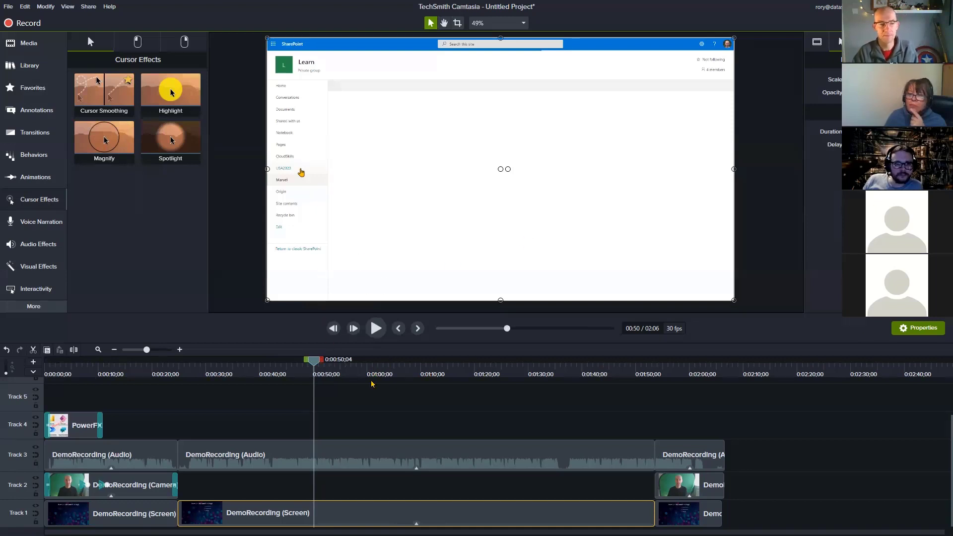
Play the second screen clip from about 0:00:56 to 0:01:05 to check the smoothed cursor movement.
left_click_drag(314, 365, 356, 376)
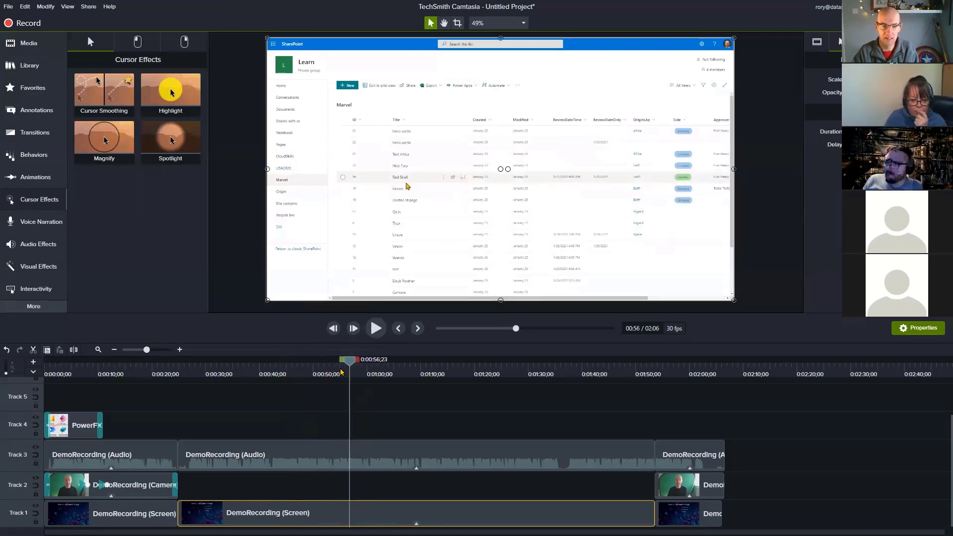
left_click(376, 329)
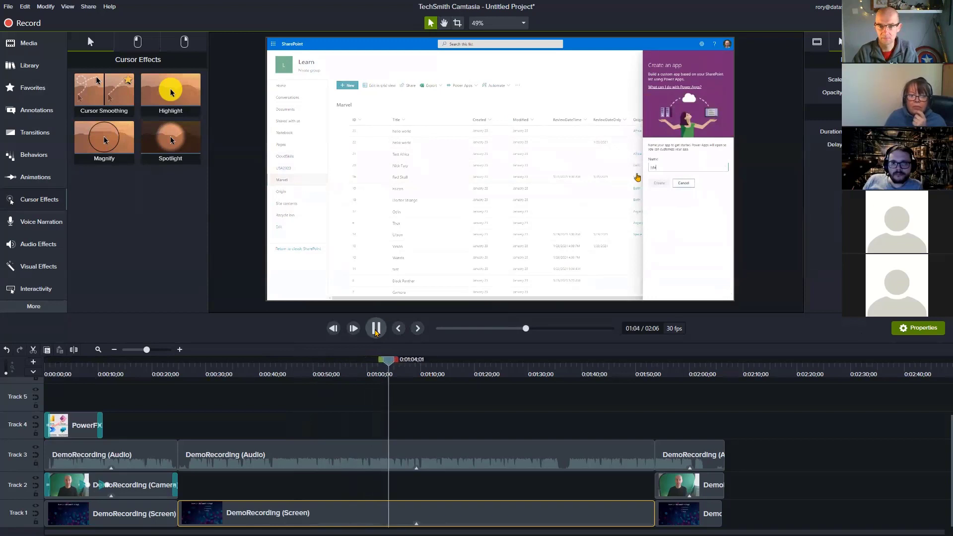
left_click(376, 328)
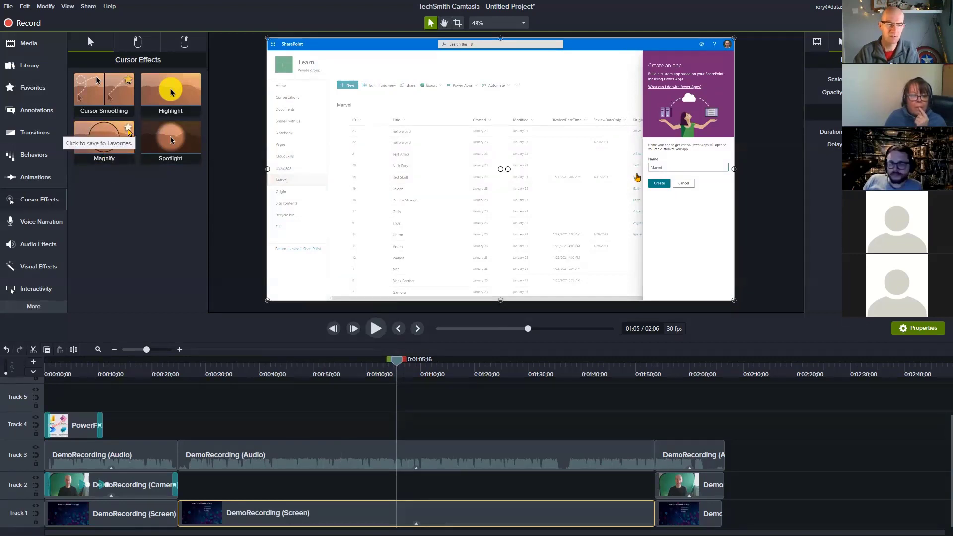
Add the Rings left-click effect to the second screen clip and play from about 0:00:59 to 0:01:11 to check it.
left_click(138, 44)
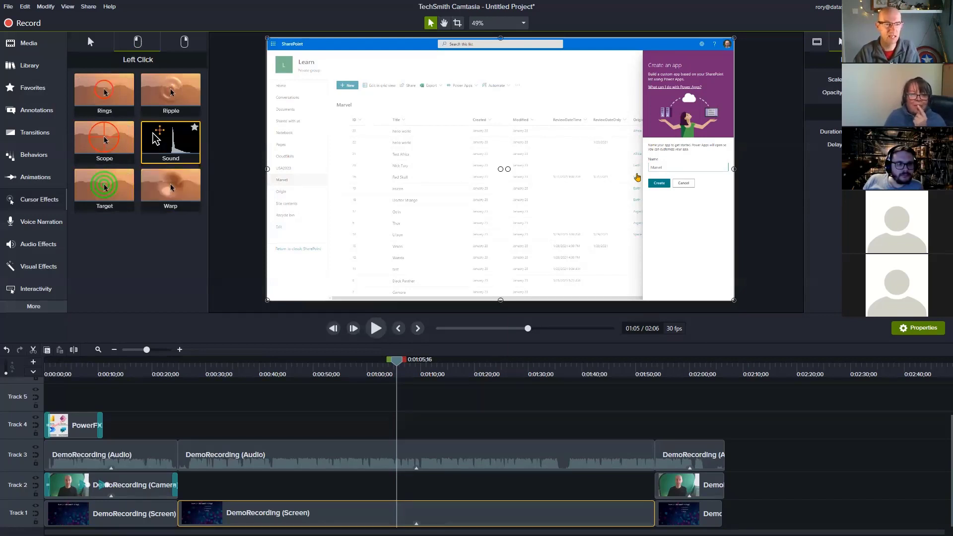
left_click_drag(103, 95, 397, 514)
left_click_drag(399, 359, 366, 373)
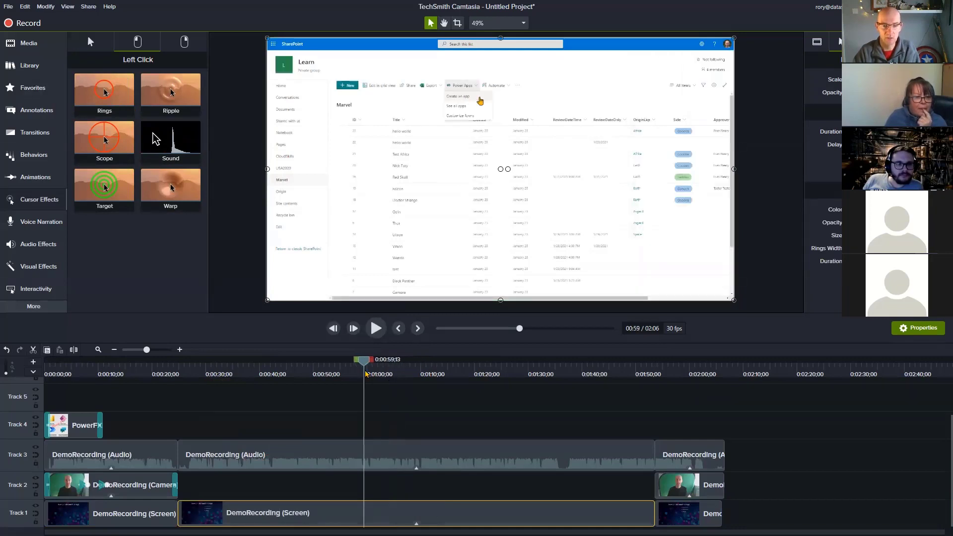
left_click(377, 330)
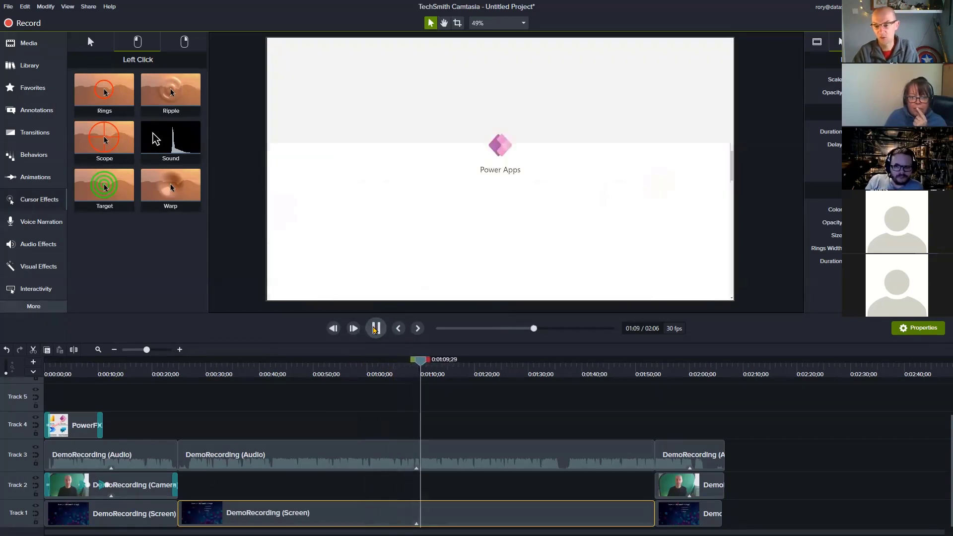
left_click(376, 328)
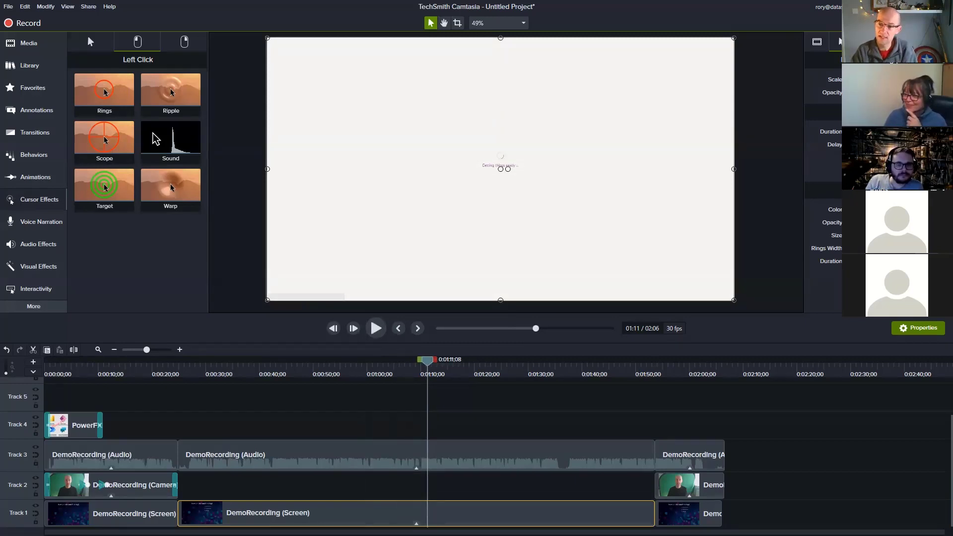
Recolor the click rings with the green sampled from the Target effect thumbnail, and play from about 0:01:07 to 0:01:10 to check them.
left_click(855, 210)
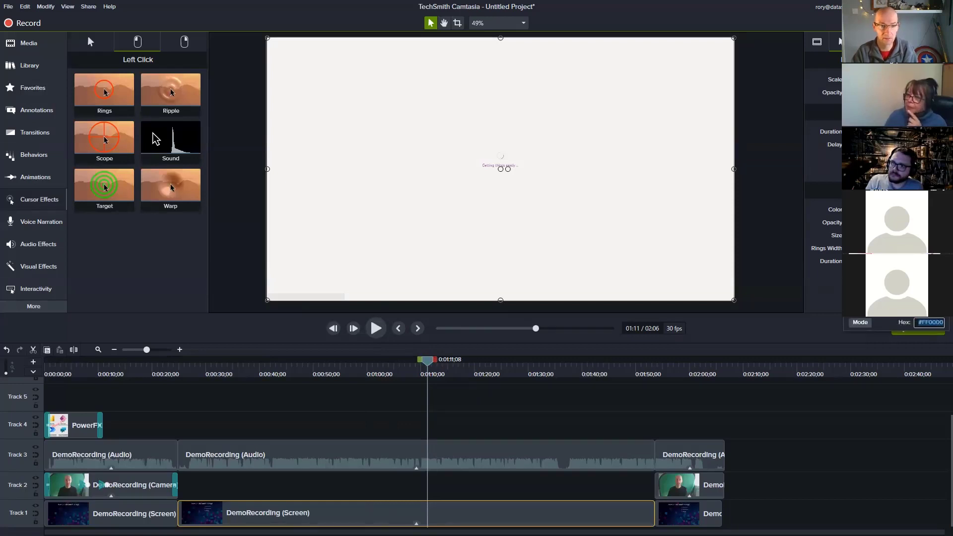
left_click(937, 234)
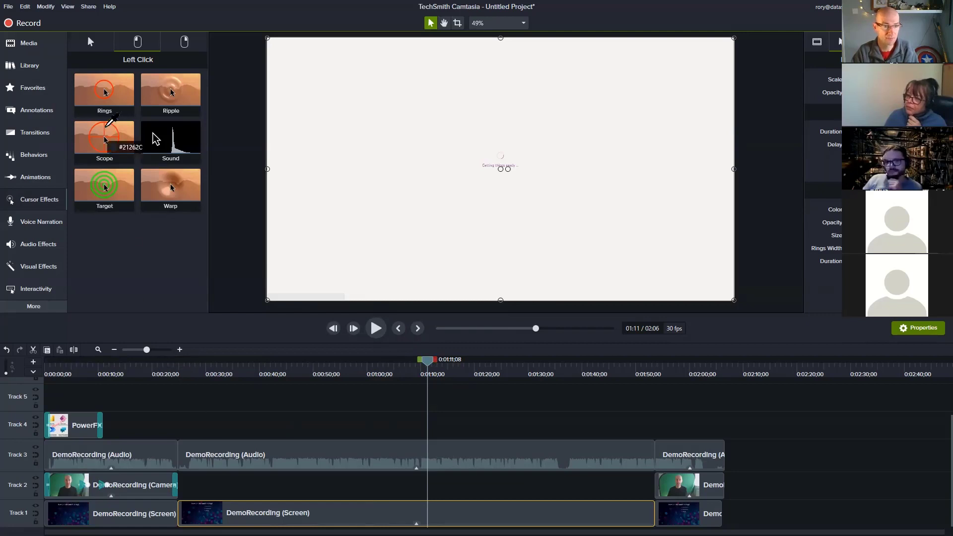
left_click(117, 181)
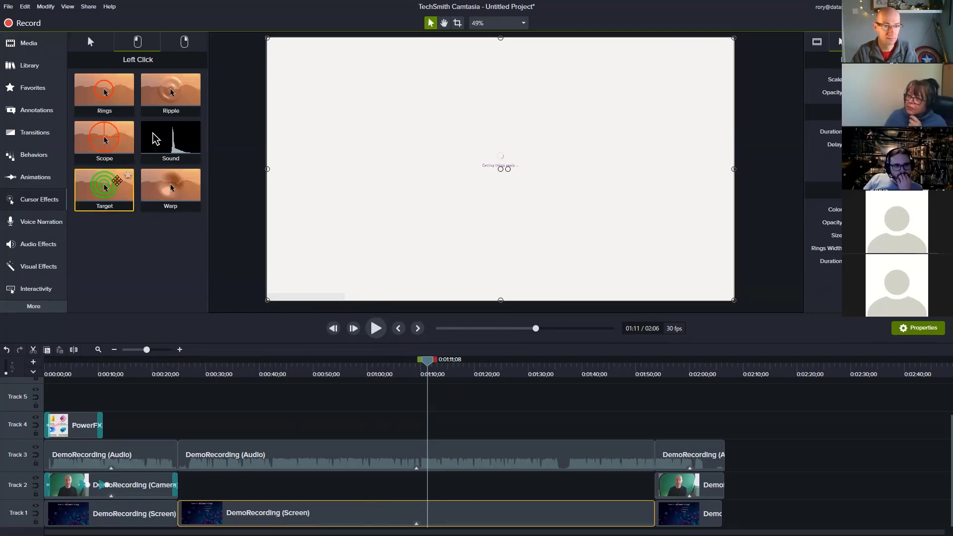
left_click_drag(430, 361, 406, 360)
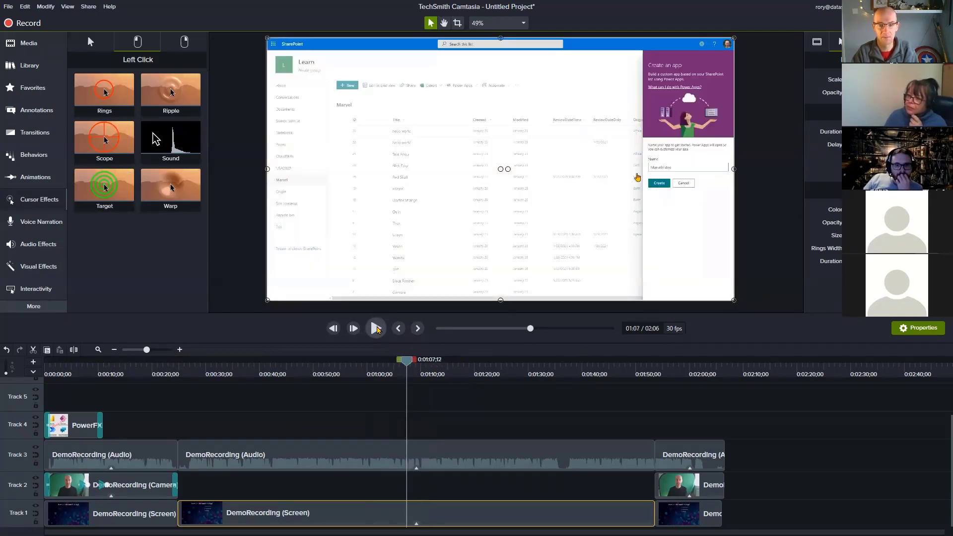
left_click(378, 331)
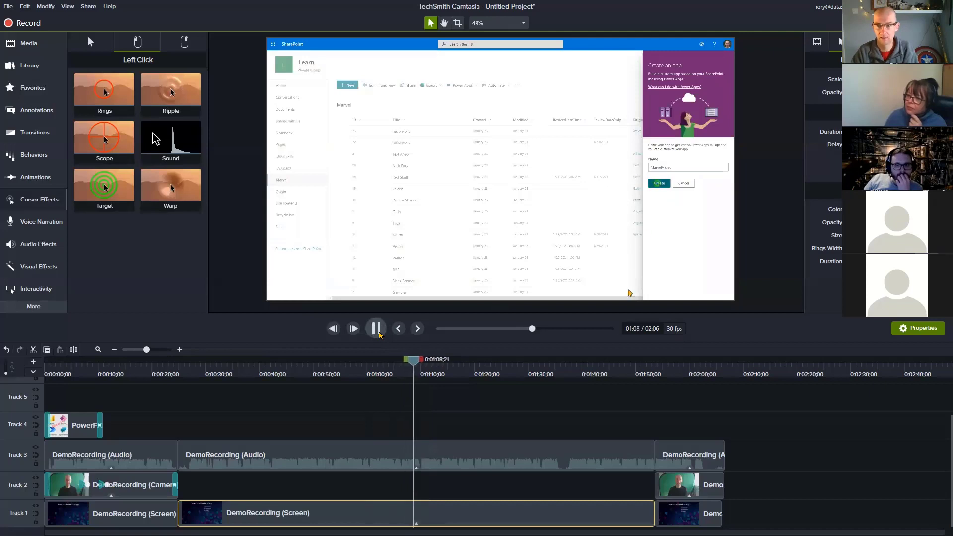
left_click(378, 332)
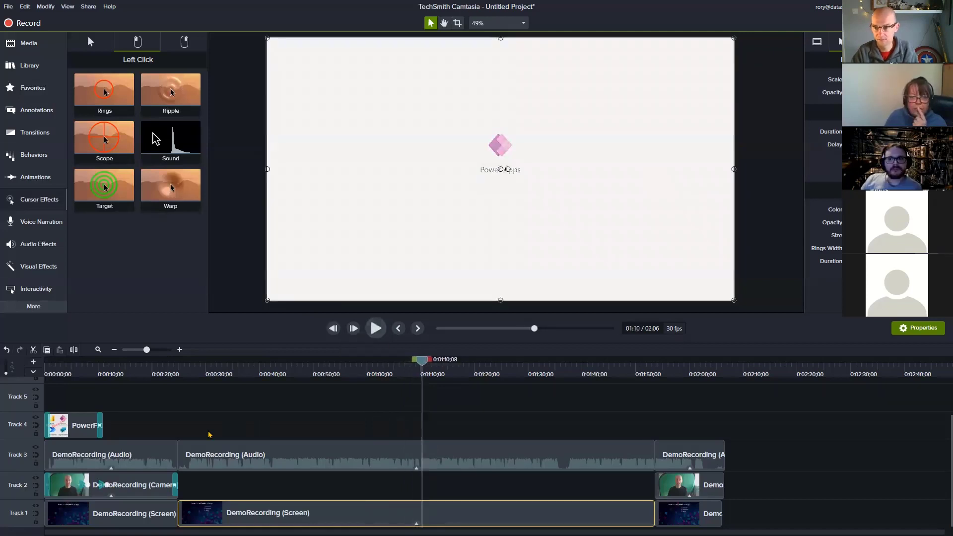